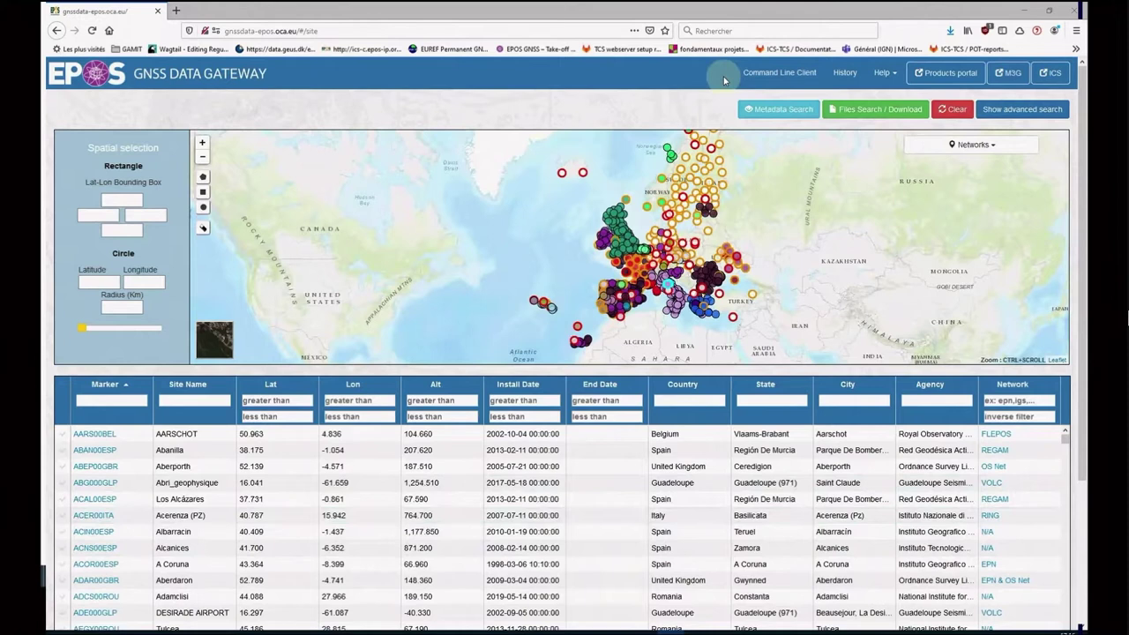
- Glance at the Help options, then scroll down to the footer showing 1145 stations
{"action": "left_click", "coordinate": [884, 73]}
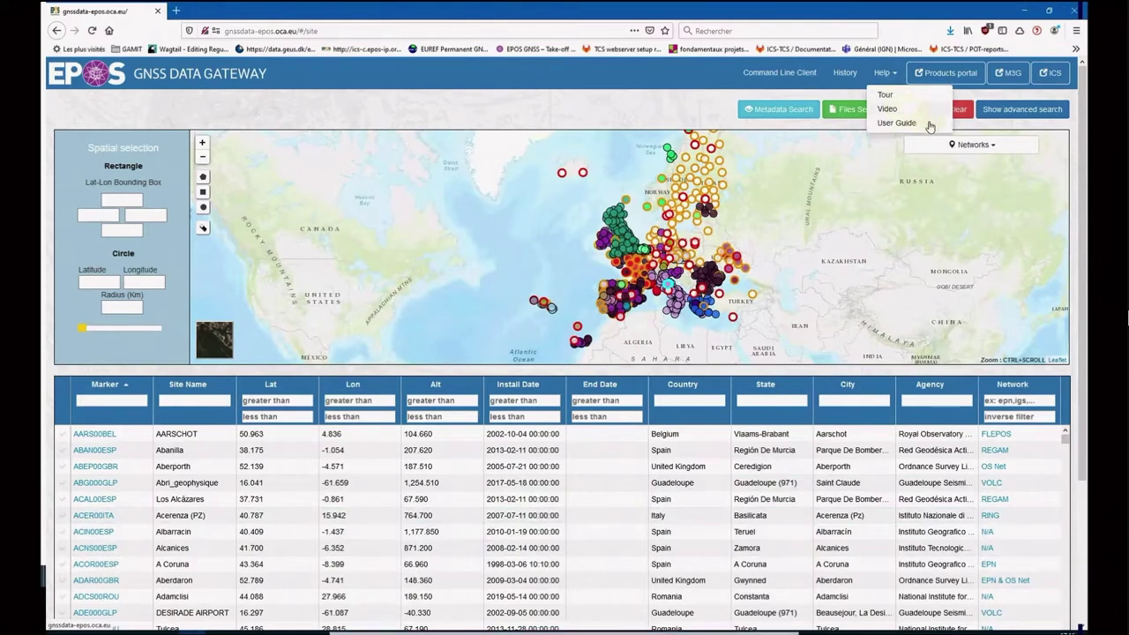
{"action": "left_click", "coordinate": [884, 73]}
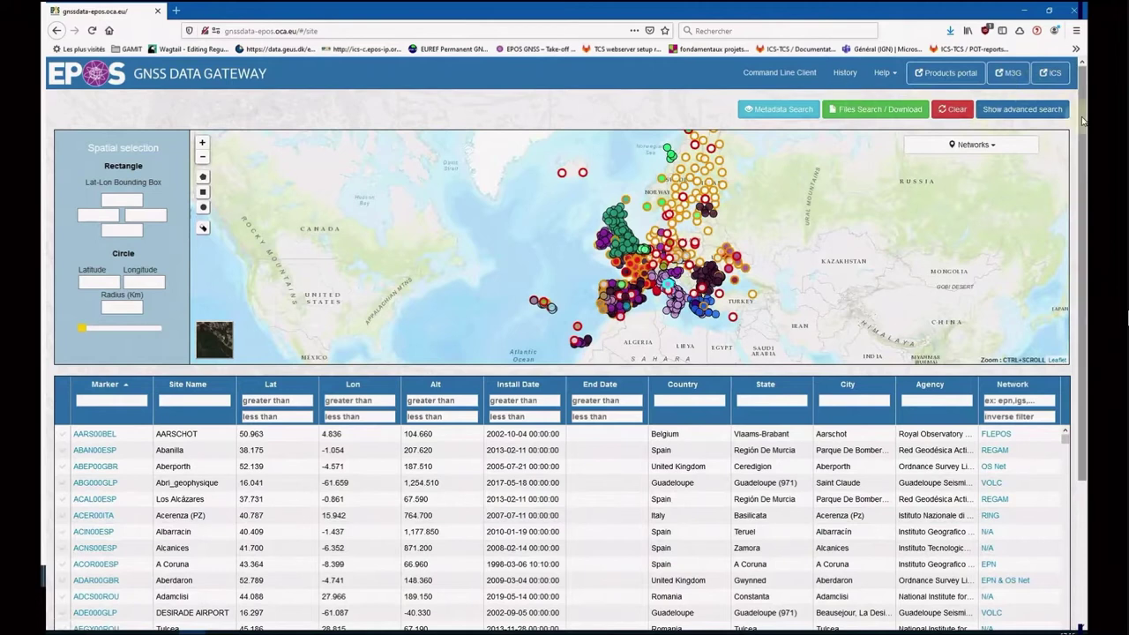
{"action": "left_click_drag", "start_coordinate": [1083, 120], "coordinate": [1073, 284]}
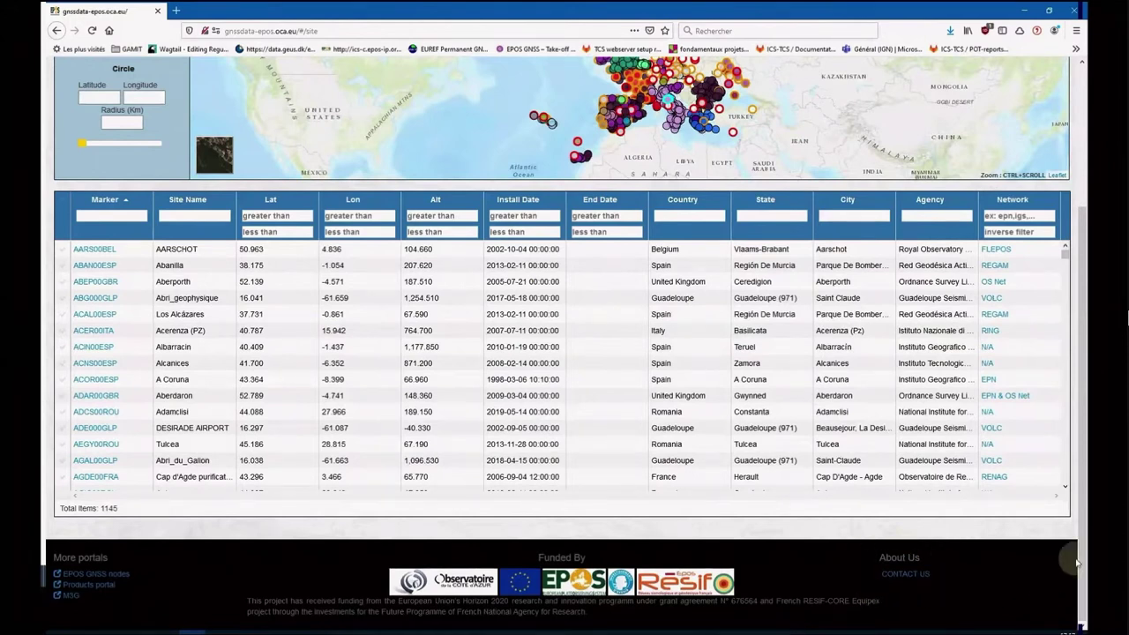
- Scroll back up to the station map and search area
{"action": "scroll", "coordinate": [1081, 470], "scroll_direction": "up", "scroll_amount": 2}
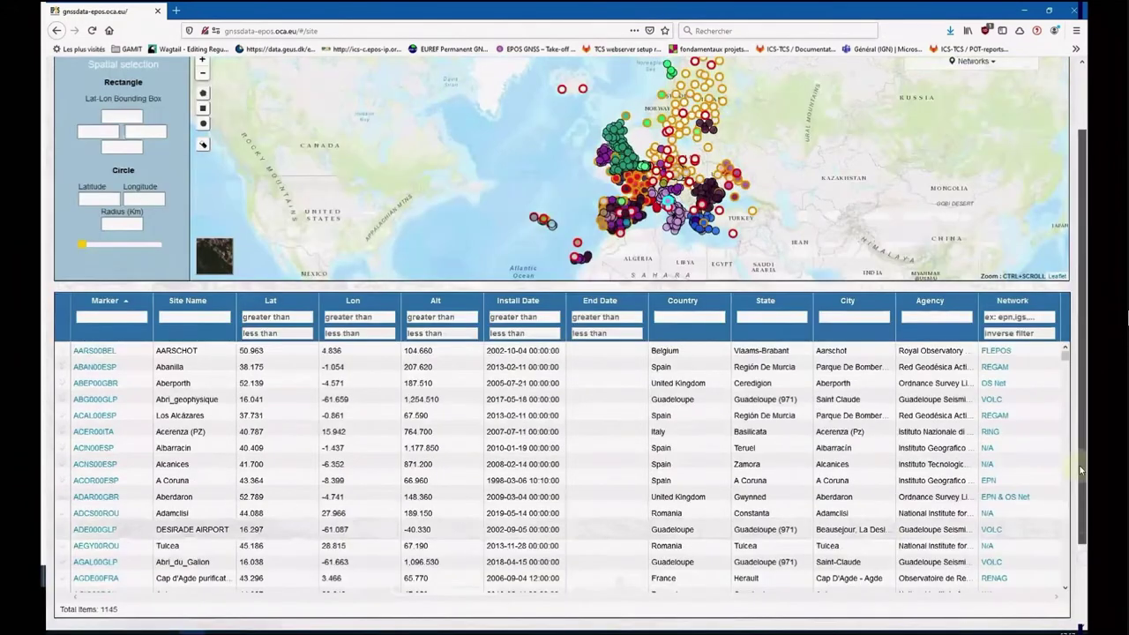
{"action": "scroll", "coordinate": [1081, 470], "scroll_direction": "up", "scroll_amount": 2}
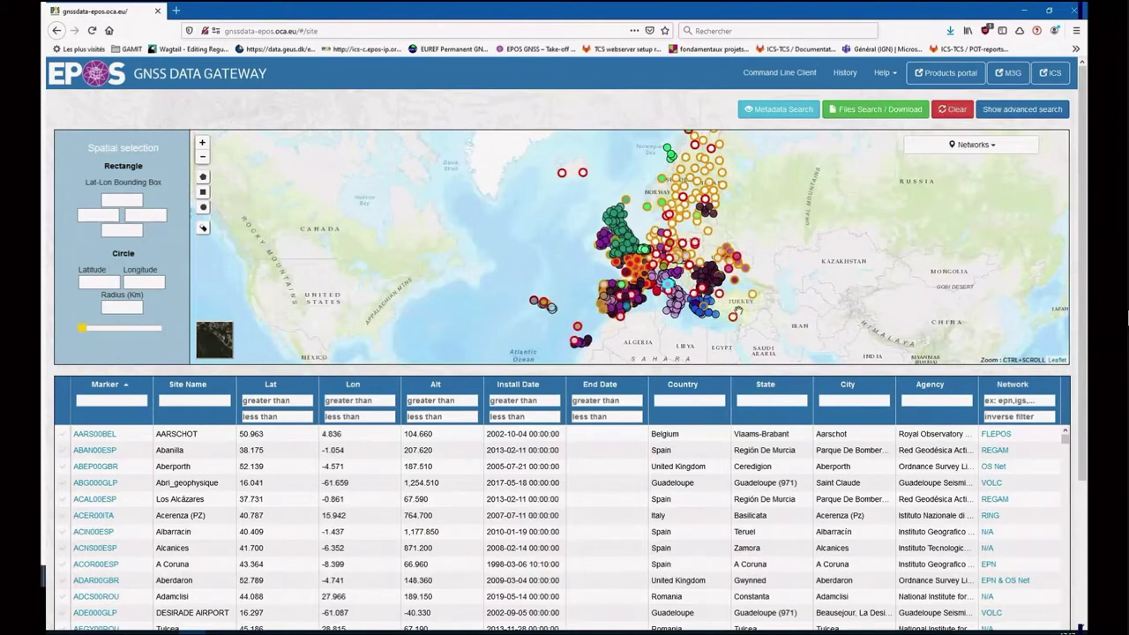
- Pan and zoom the station map to centre Western Europe
{"action": "left_click_drag", "start_coordinate": [738, 310], "coordinate": [624, 298]}
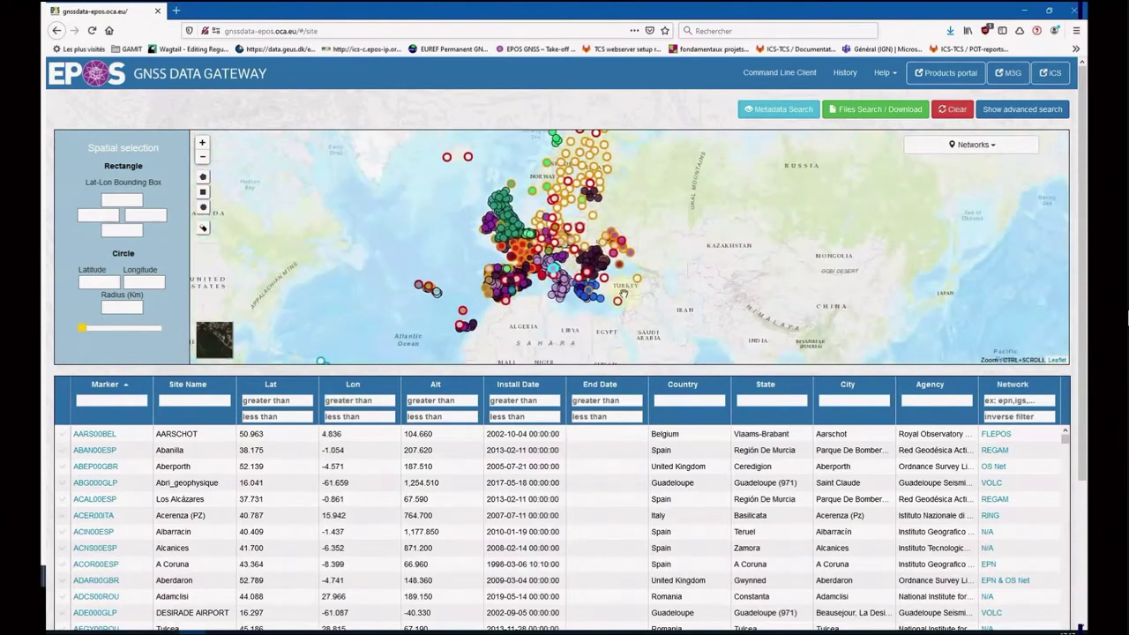
{"action": "scroll", "coordinate": [623, 295], "scroll_direction": "up", "scroll_amount": 1}
{"action": "scroll", "coordinate": [623, 295], "scroll_direction": "up", "scroll_amount": 1}
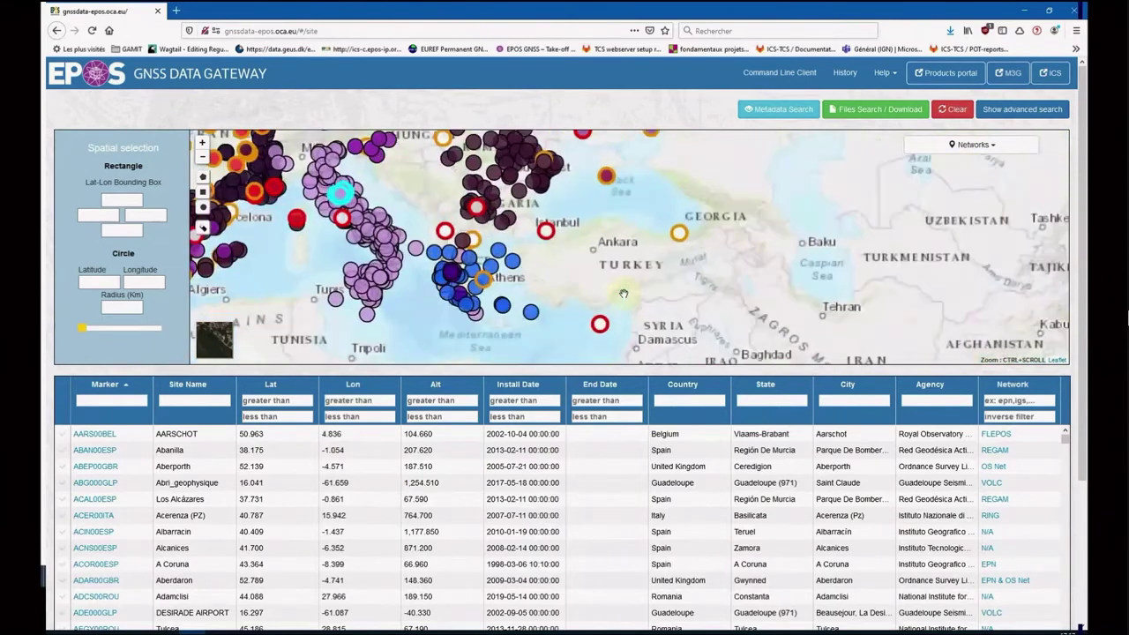
{"action": "scroll", "coordinate": [623, 295], "scroll_direction": "down", "scroll_amount": 1}
{"action": "left_click_drag", "start_coordinate": [464, 285], "coordinate": [554, 330]}
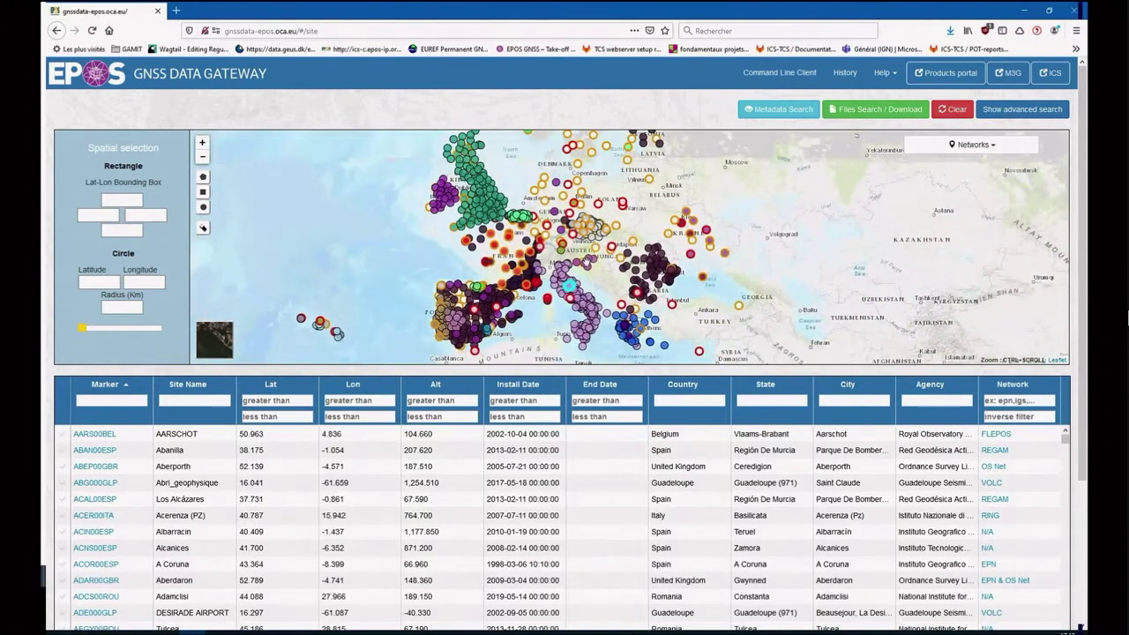
- View station RANT00DEU's details, then clear the search to reset the map
{"action": "left_click", "coordinate": [546, 186]}
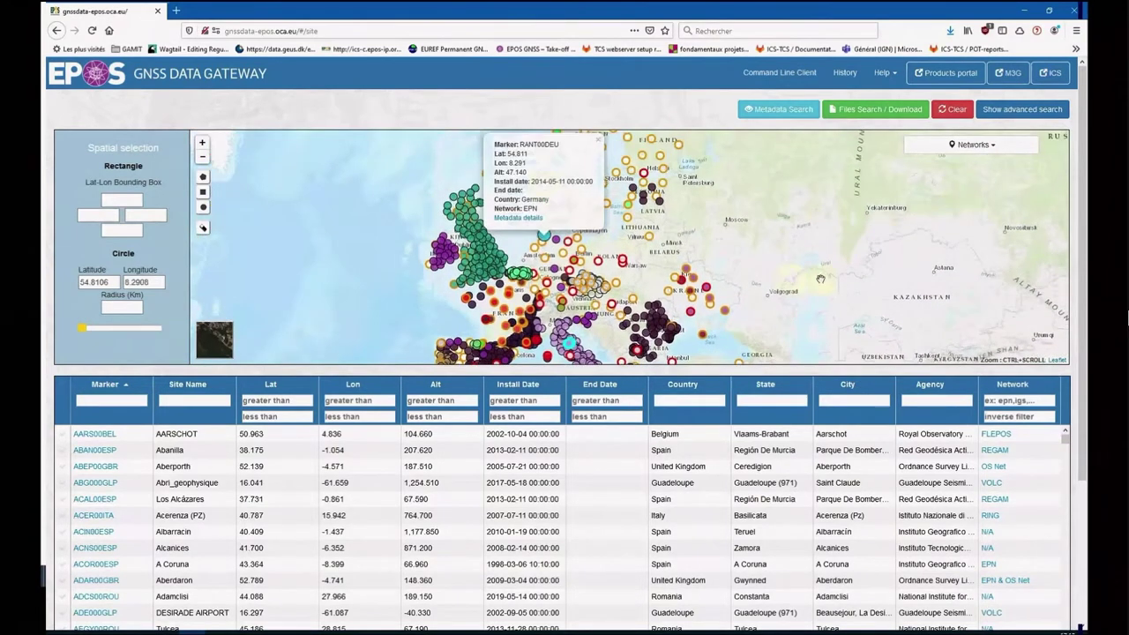
{"action": "left_click", "coordinate": [956, 109]}
{"action": "left_click", "coordinate": [203, 208]}
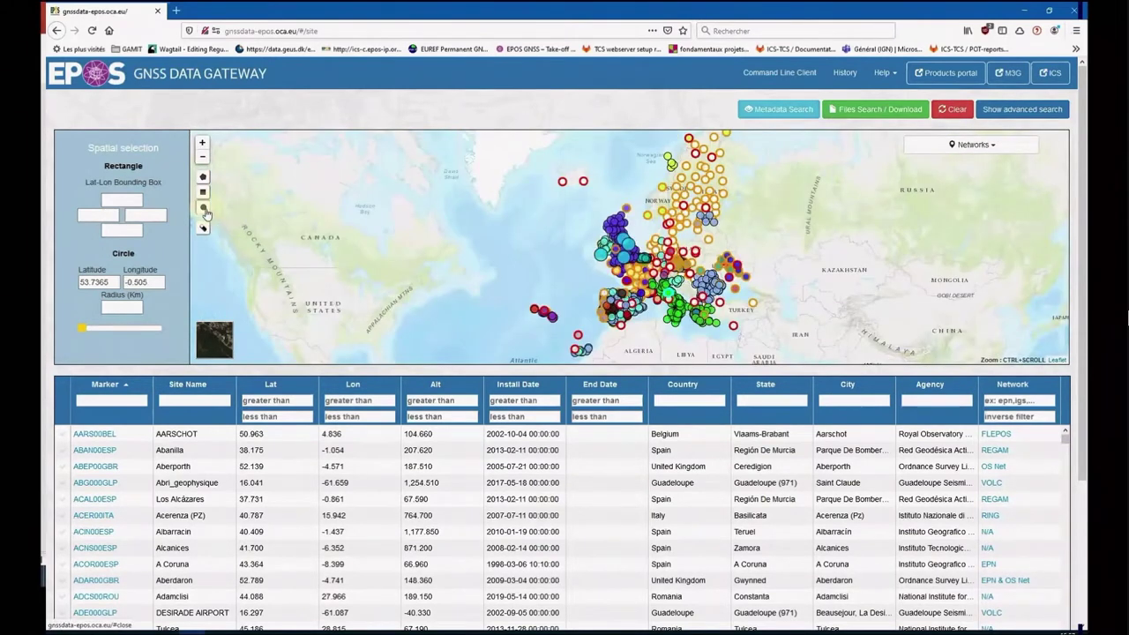
- Draw a 1538.4 km circle centred at 45.828799, -17.050781 and open the Networks list
{"action": "left_click_drag", "start_coordinate": [578, 281], "coordinate": [622, 325]}
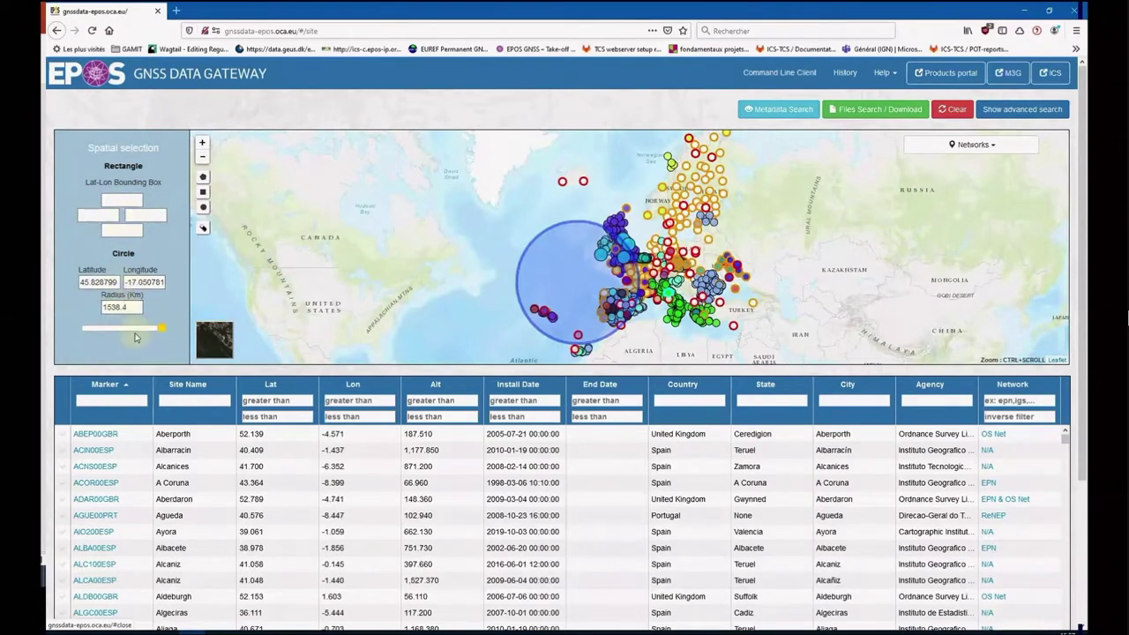
{"action": "left_click", "coordinate": [1003, 147]}
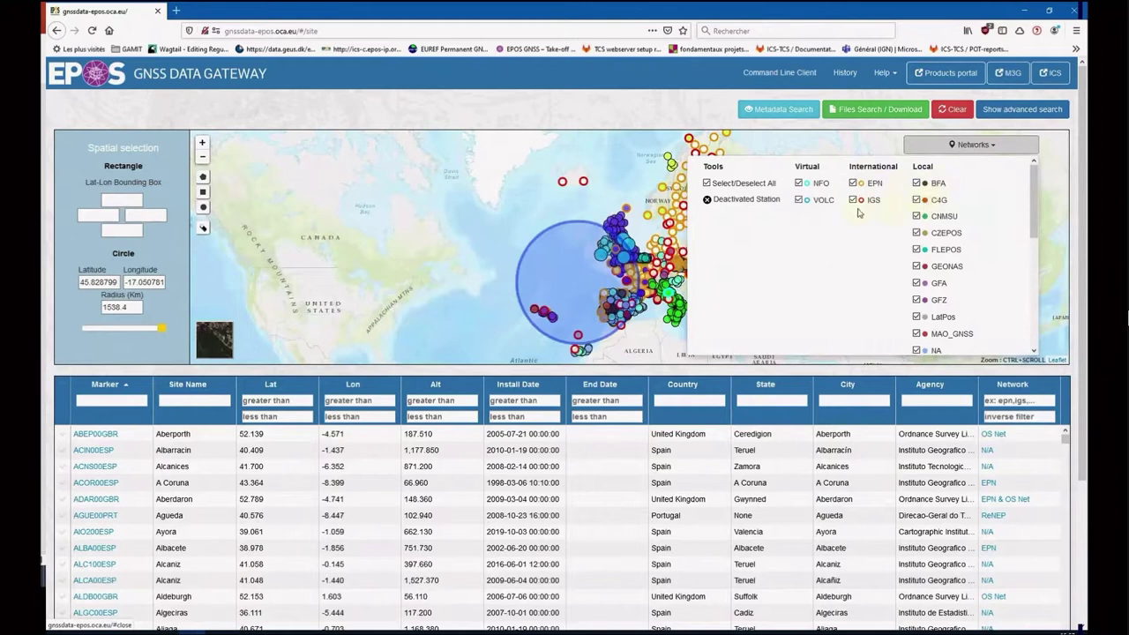
- Browse the Networks list, then clear the circle selection to show all stations
{"action": "scroll", "coordinate": [818, 196], "scroll_direction": "down", "scroll_amount": 2}
{"action": "scroll", "coordinate": [813, 189], "scroll_direction": "up", "scroll_amount": 2}
{"action": "left_click", "coordinate": [953, 109]}
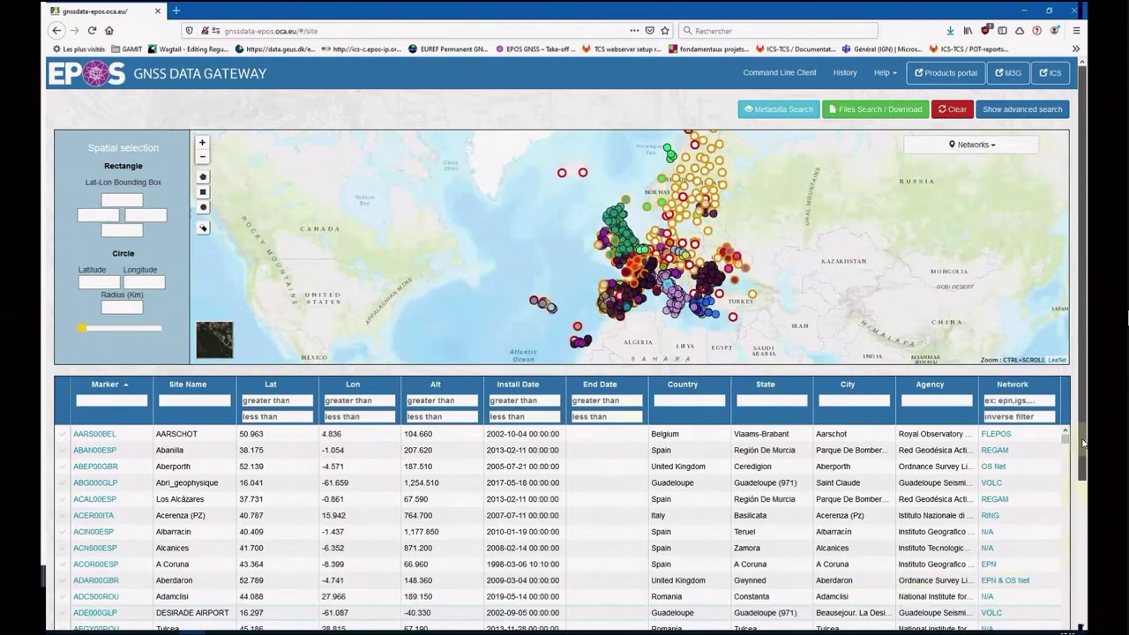
{"action": "scroll", "coordinate": [1083, 486], "scroll_direction": "down", "scroll_amount": 1}
- Filter the stations to those installed before 2000-01-01
{"action": "scroll", "coordinate": [1083, 486], "scroll_direction": "down", "scroll_amount": 1}
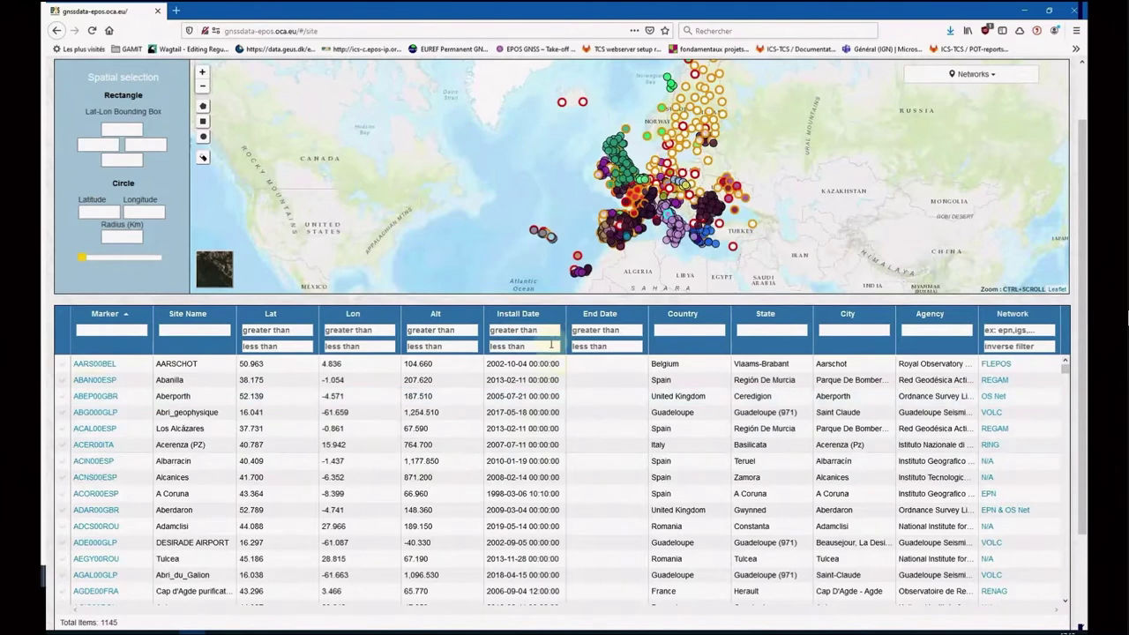
{"action": "type", "text": "2000"}
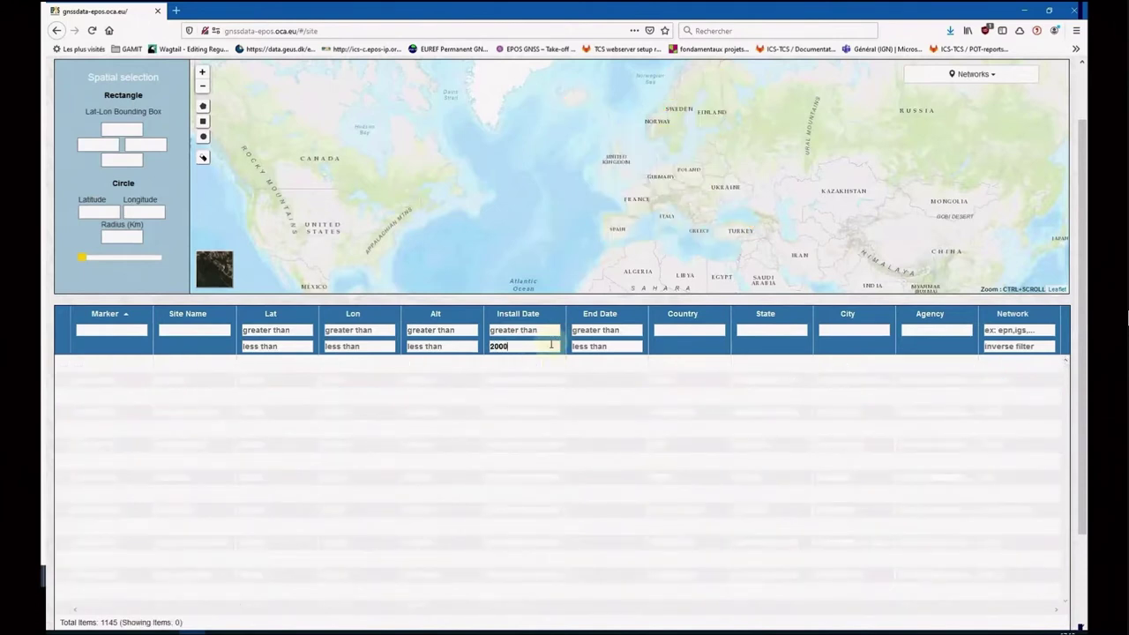
{"action": "type", "text": "-01-01"}
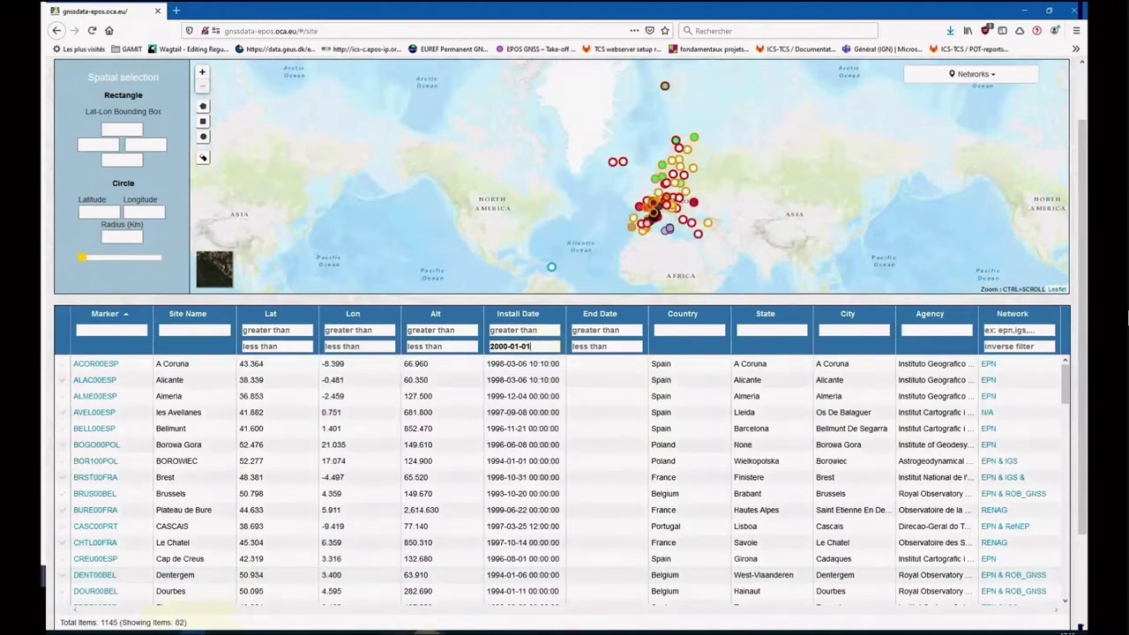
{"action": "mouse_move", "coordinate": [432, 632]}
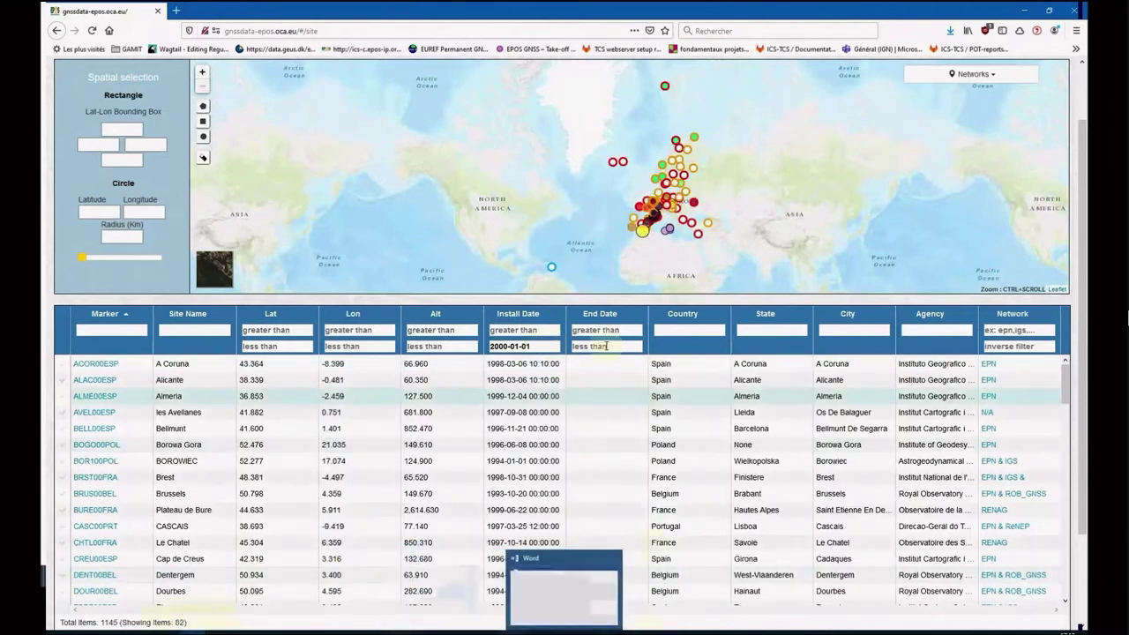
- Sort the 82 matching stations by install date, oldest first, then by network
{"action": "left_click", "coordinate": [536, 316]}
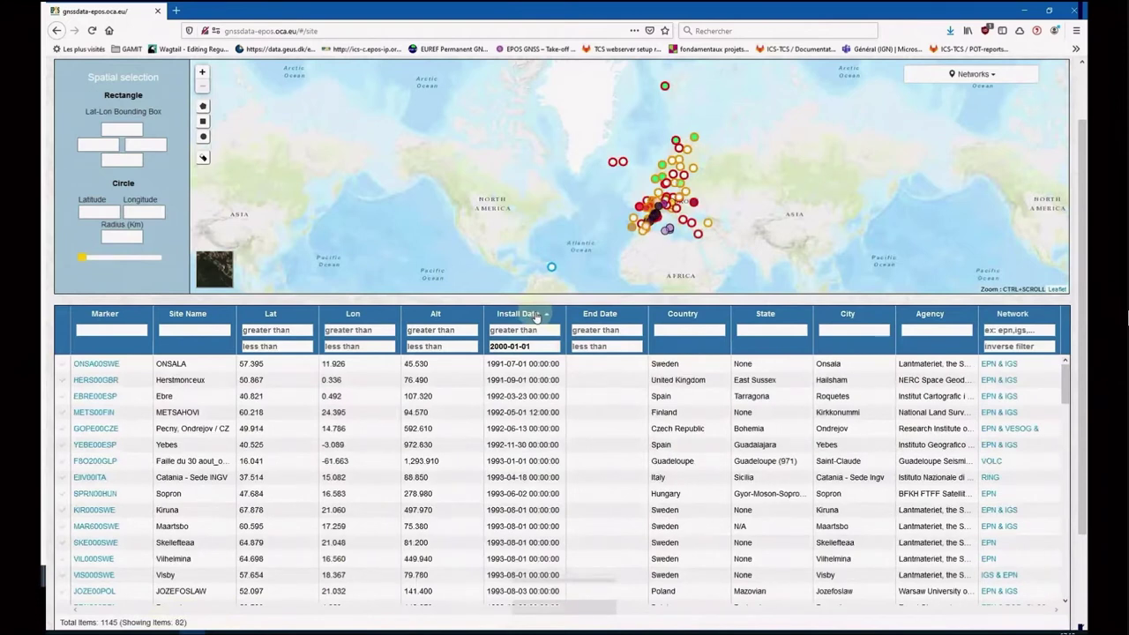
{"action": "left_click", "coordinate": [536, 316]}
{"action": "left_click", "coordinate": [536, 317]}
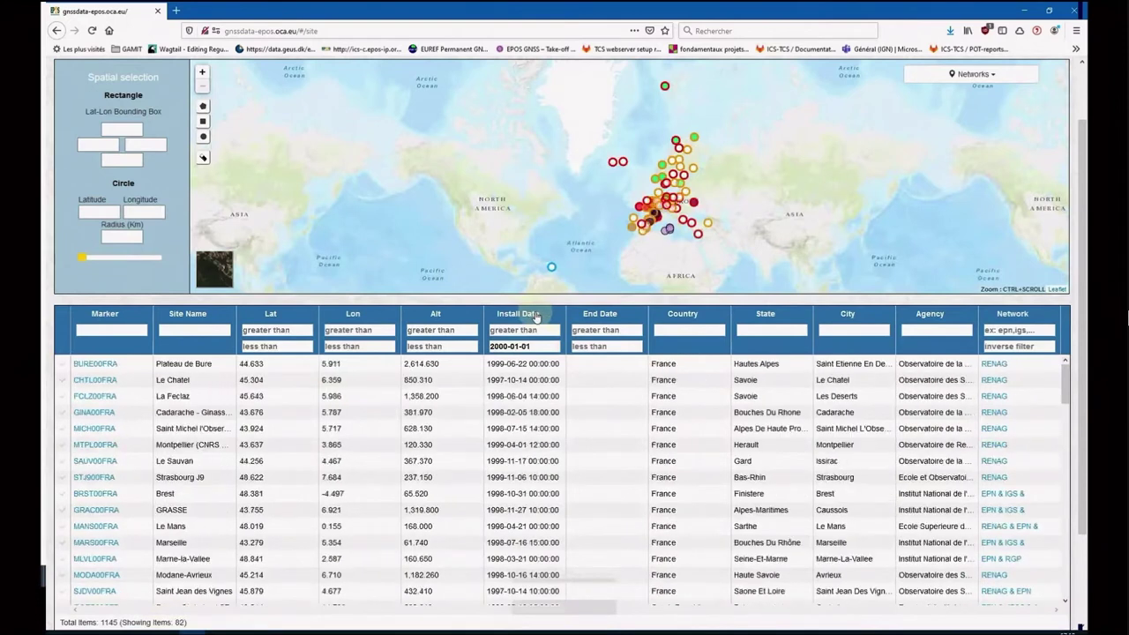
{"action": "left_click", "coordinate": [536, 317]}
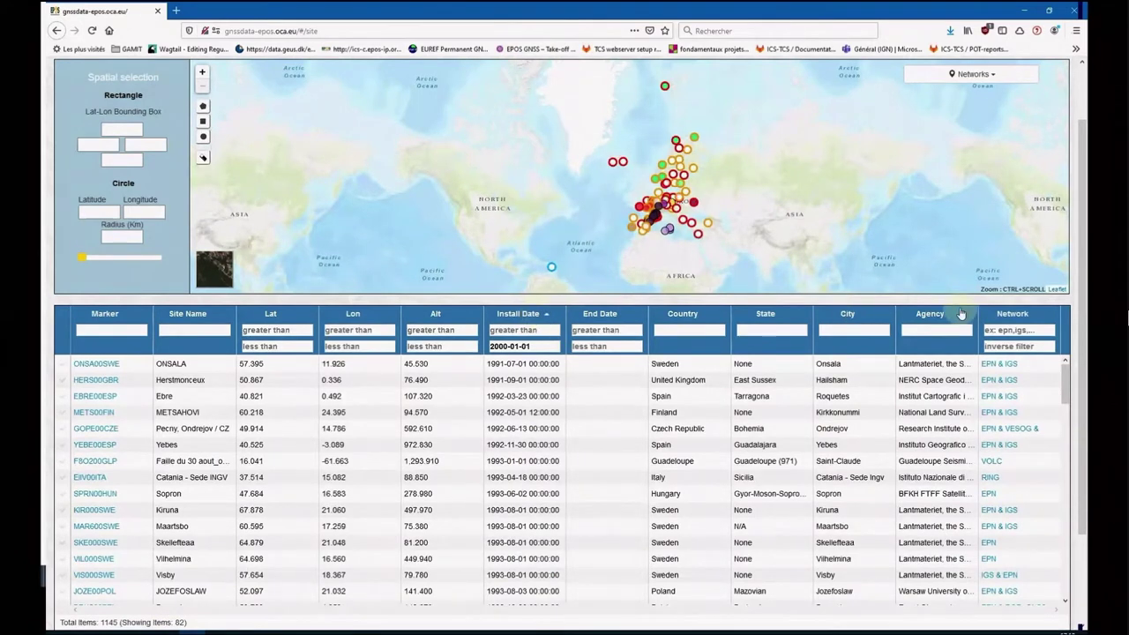
{"action": "left_click", "coordinate": [1030, 315]}
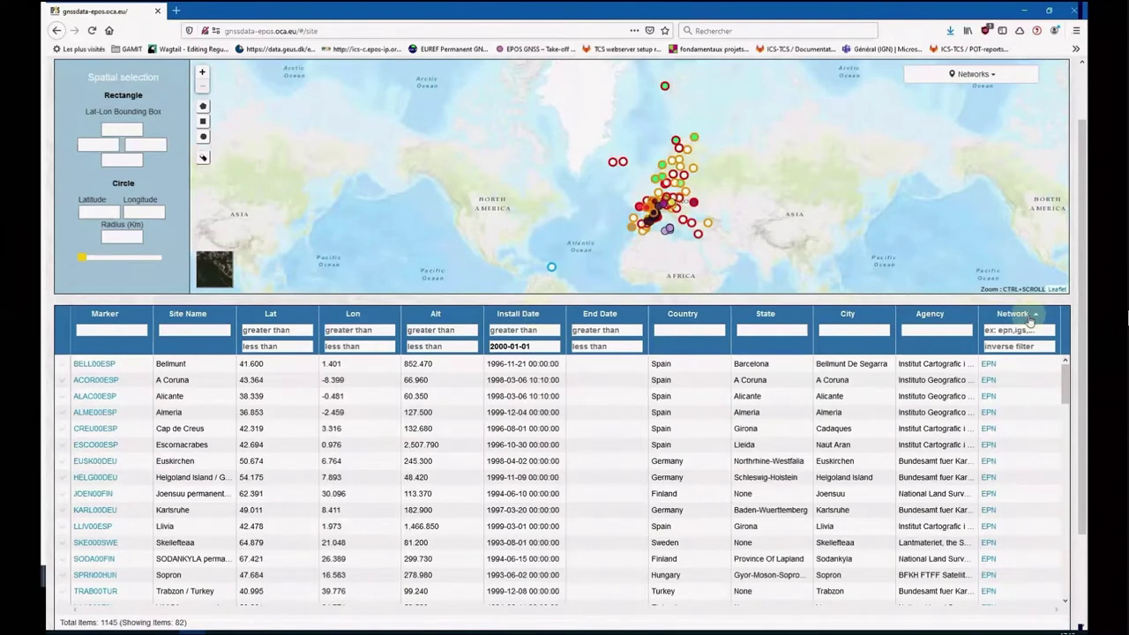
{"action": "left_click_drag", "start_coordinate": [1067, 383], "coordinate": [1076, 498]}
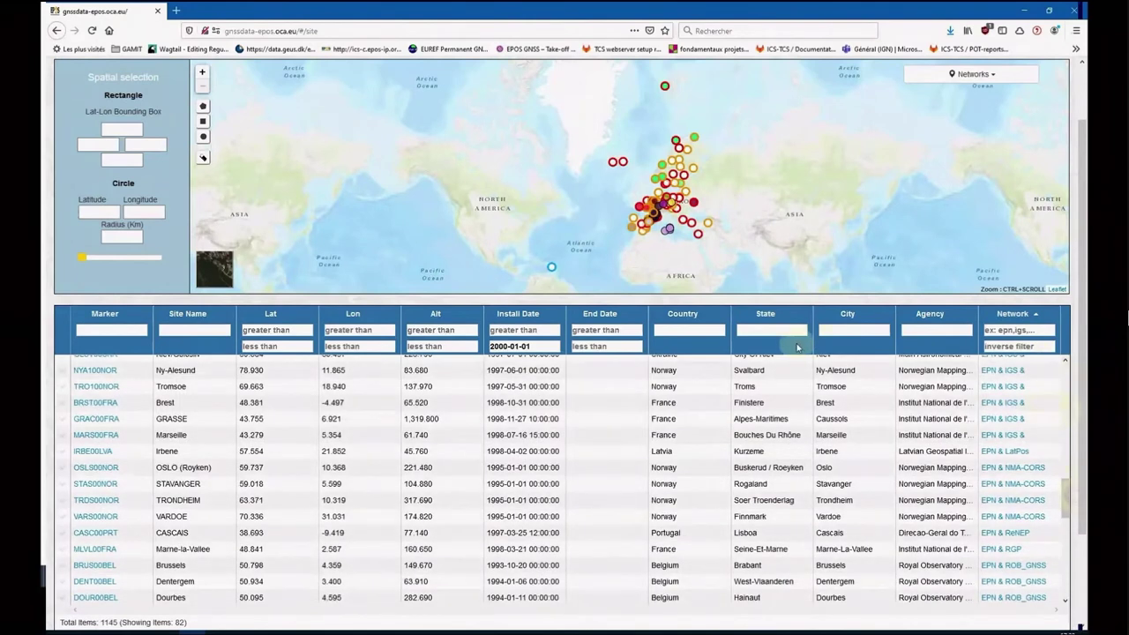
{"action": "left_click", "coordinate": [695, 332]}
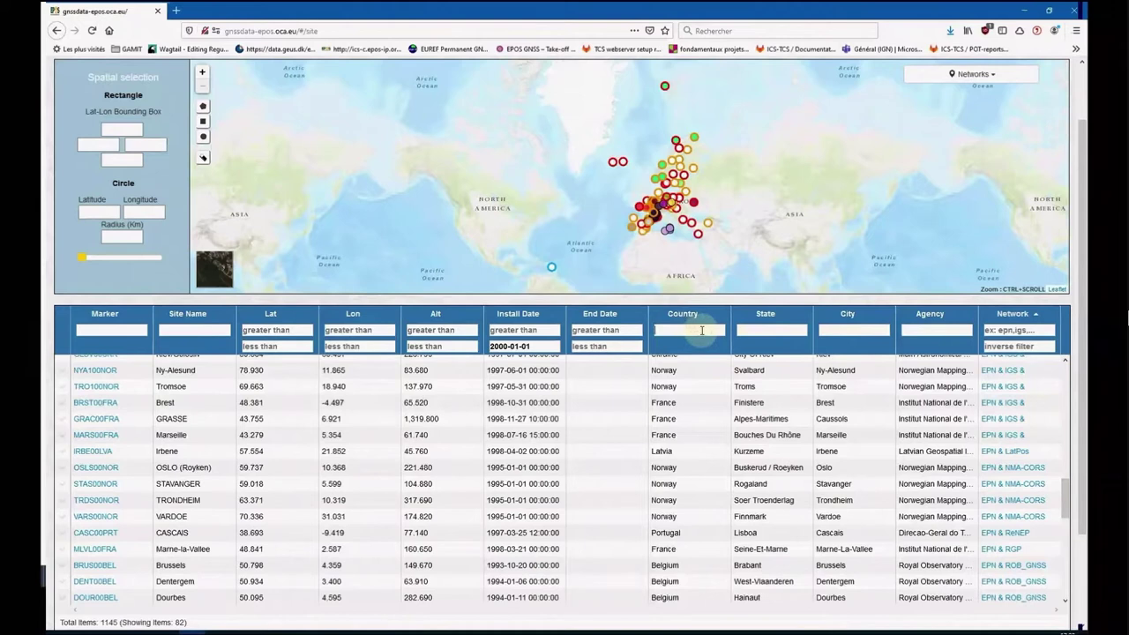
- Filter to France to see its 15 pre-2000 stations, then clear all filters
{"action": "type", "text": "France"}
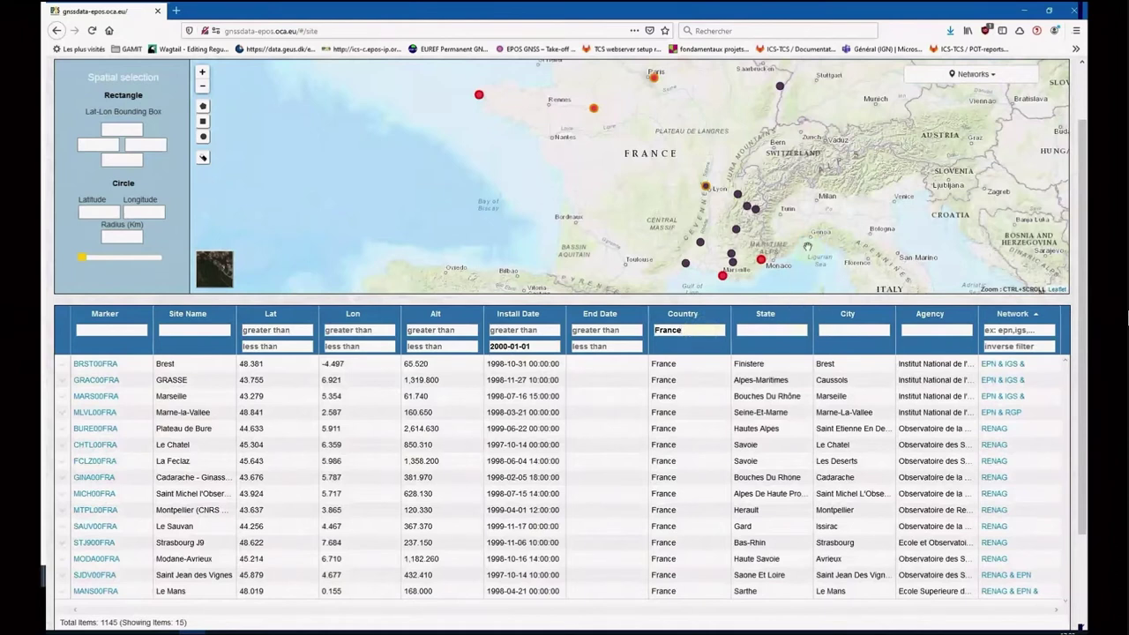
{"action": "scroll", "coordinate": [807, 247], "scroll_direction": "down", "scroll_amount": 1}
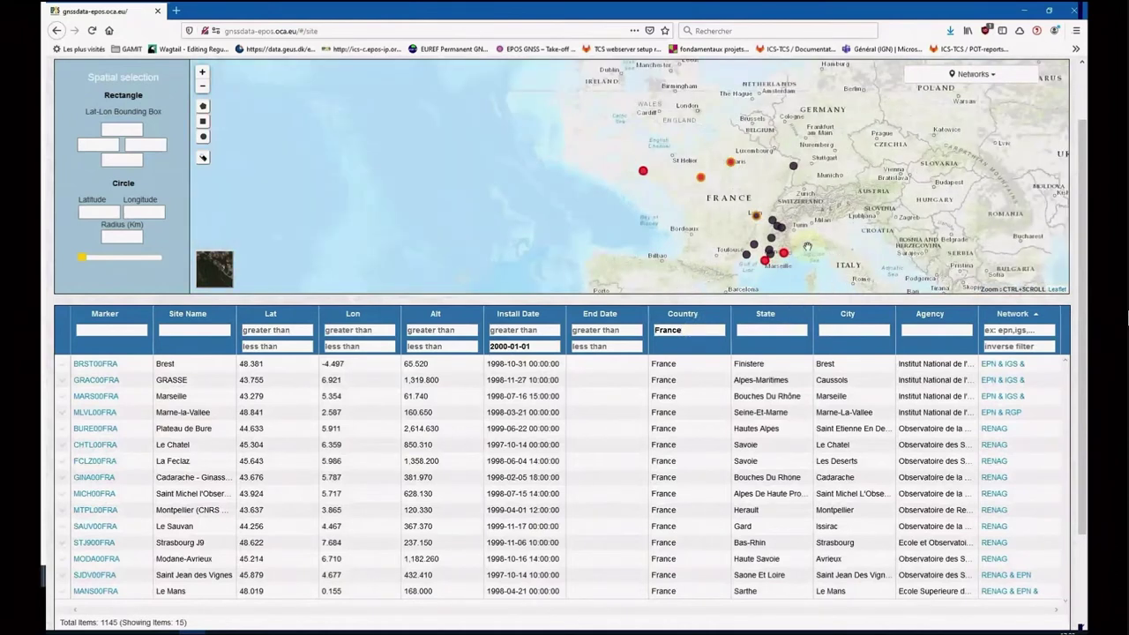
{"action": "left_click_drag", "start_coordinate": [1084, 240], "coordinate": [1083, 189]}
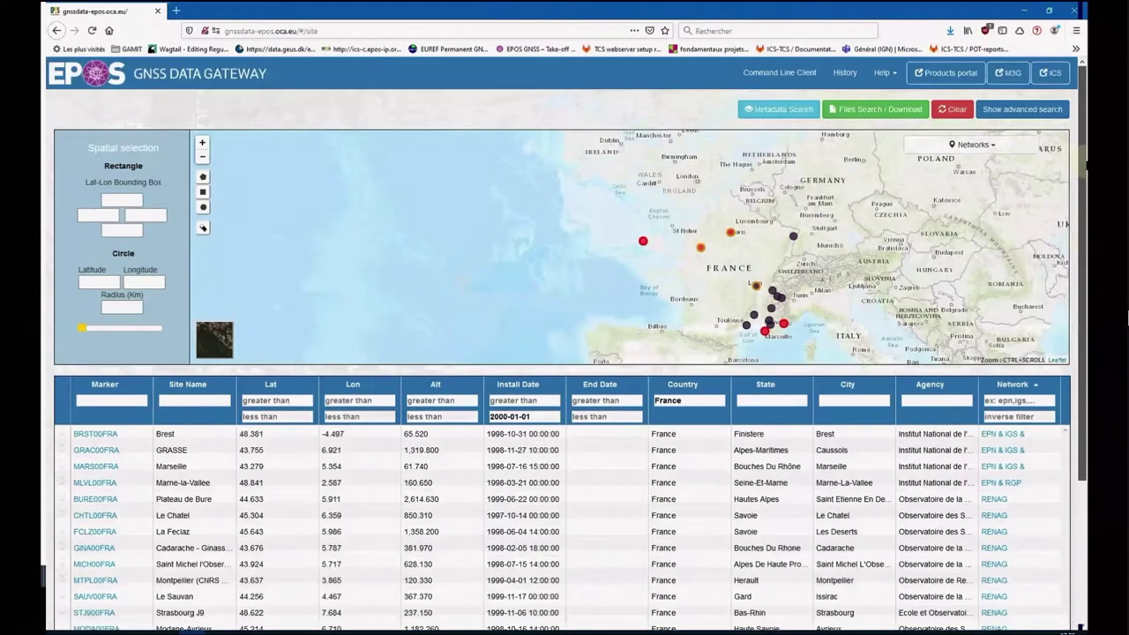
{"action": "left_click", "coordinate": [956, 112]}
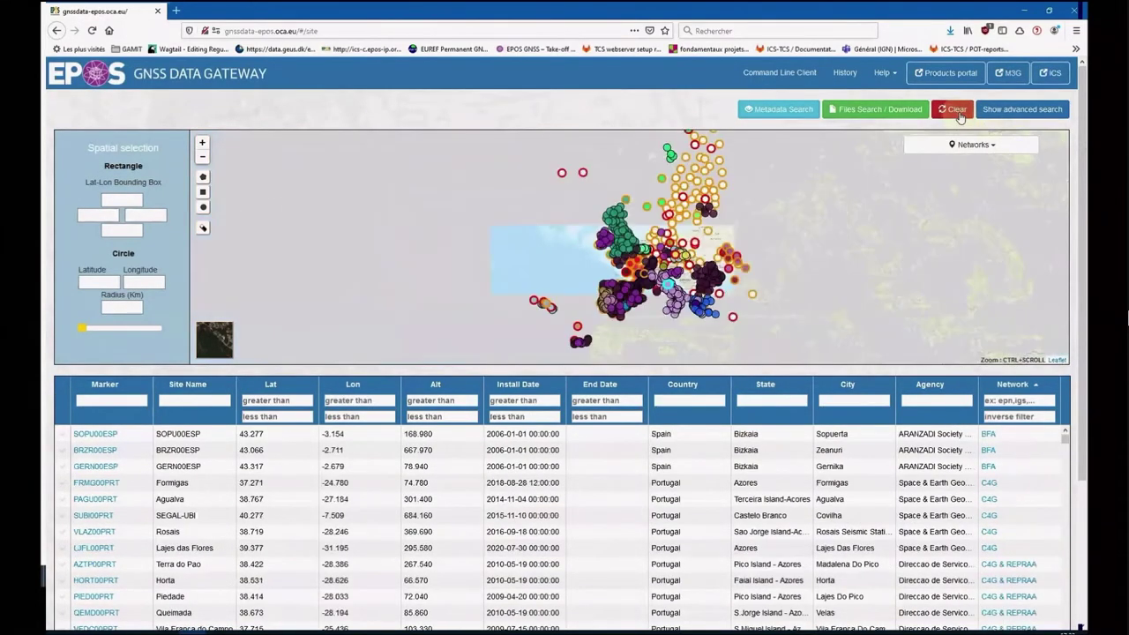
{"action": "left_click", "coordinate": [699, 399]}
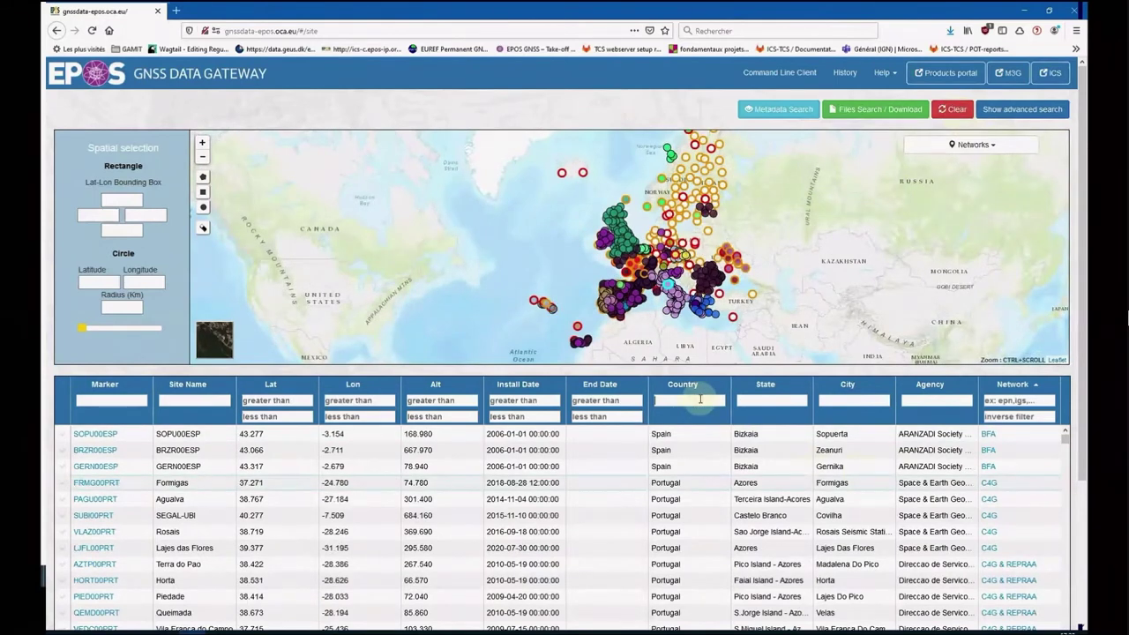
{"action": "type", "text": "Italy"}
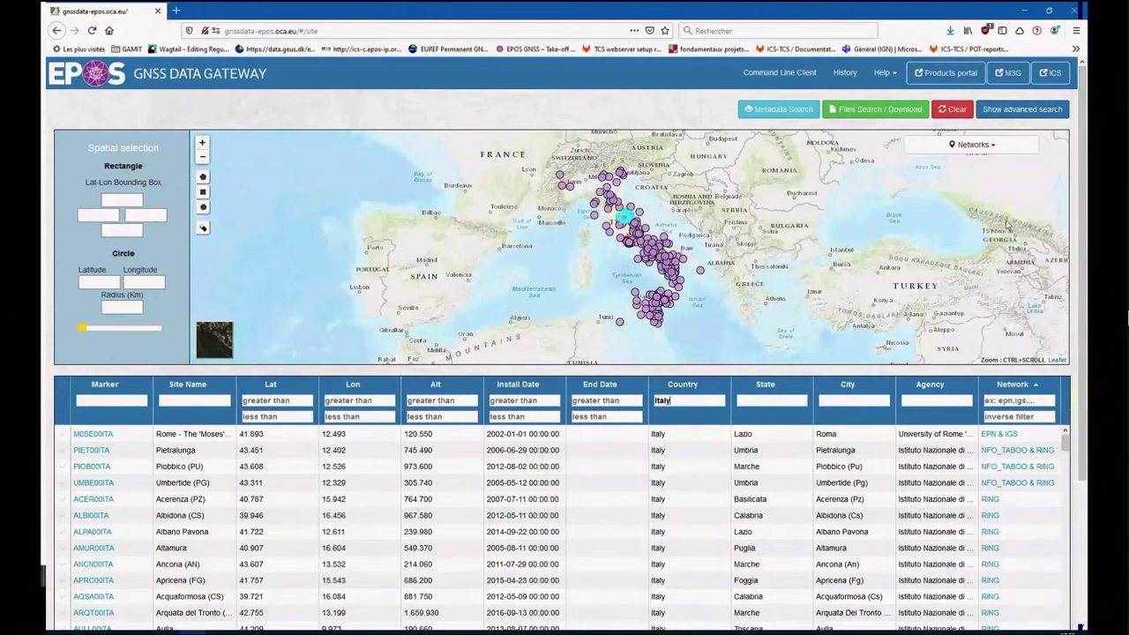
{"action": "double_click", "coordinate": [689, 407]}
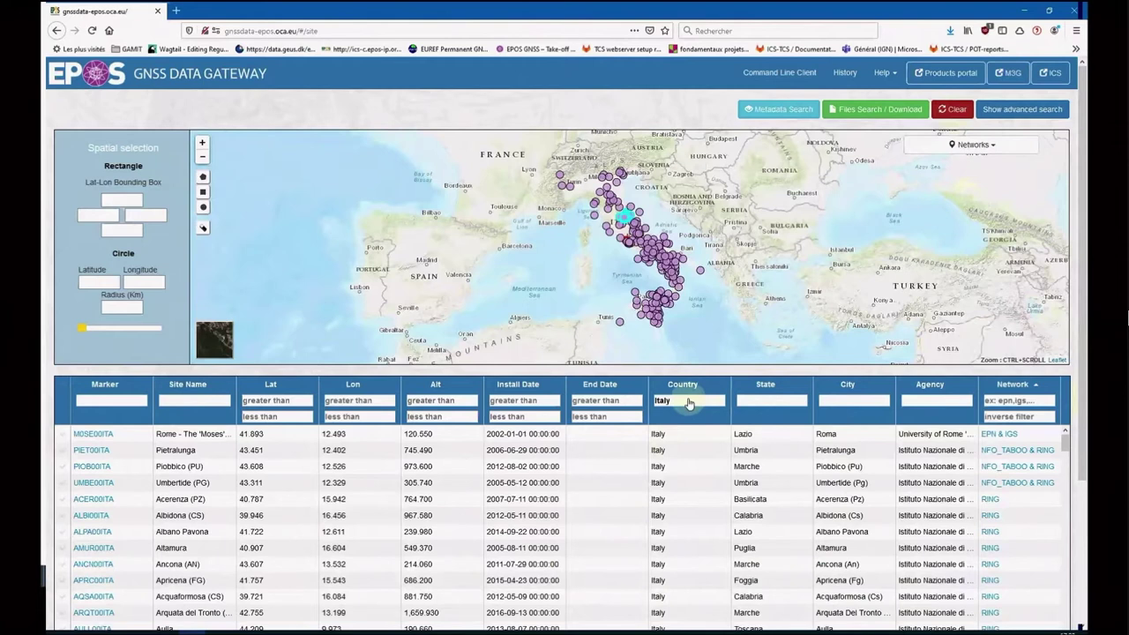
{"action": "key", "text": "BackSpace"}
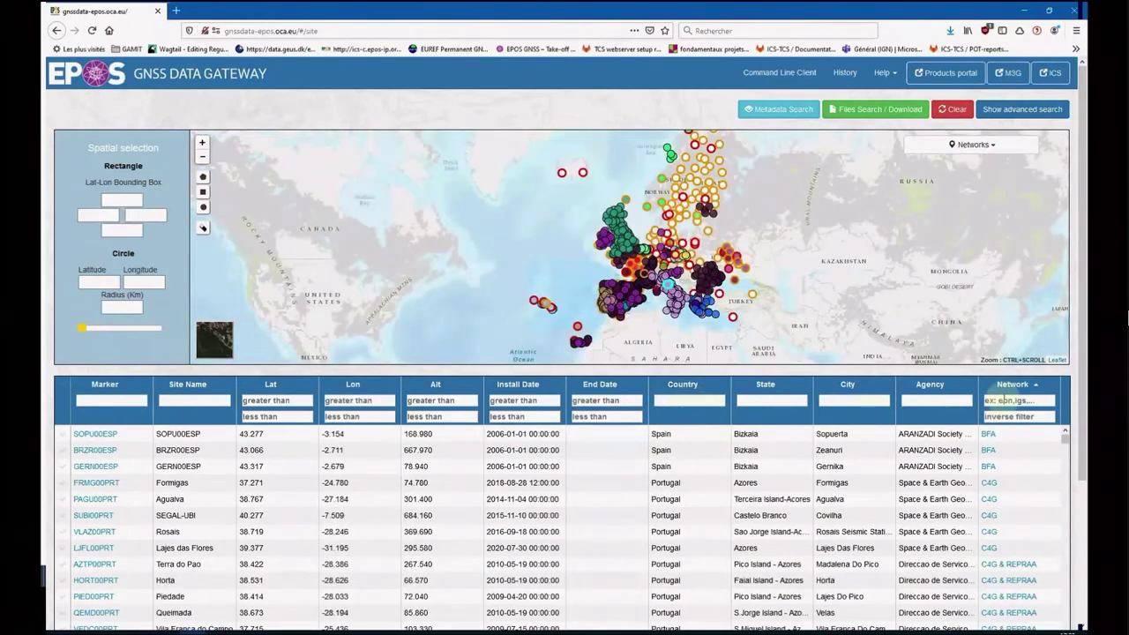
{"action": "left_click", "coordinate": [1007, 400]}
{"action": "type", "text": "EPN"}
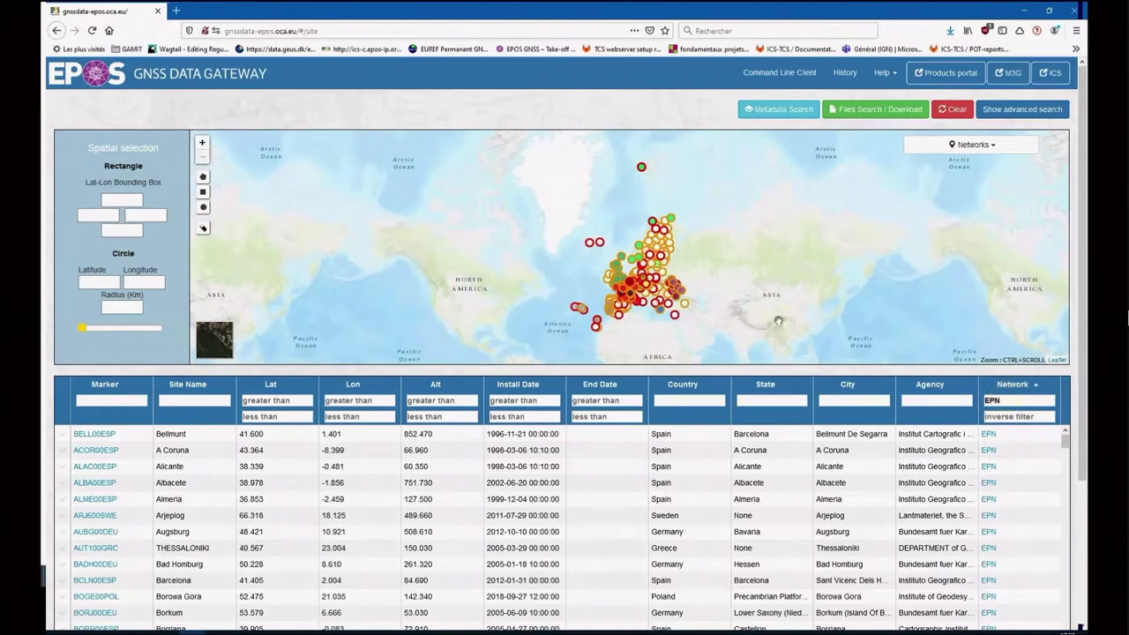
{"action": "scroll", "coordinate": [716, 321], "scroll_direction": "up", "scroll_amount": 2}
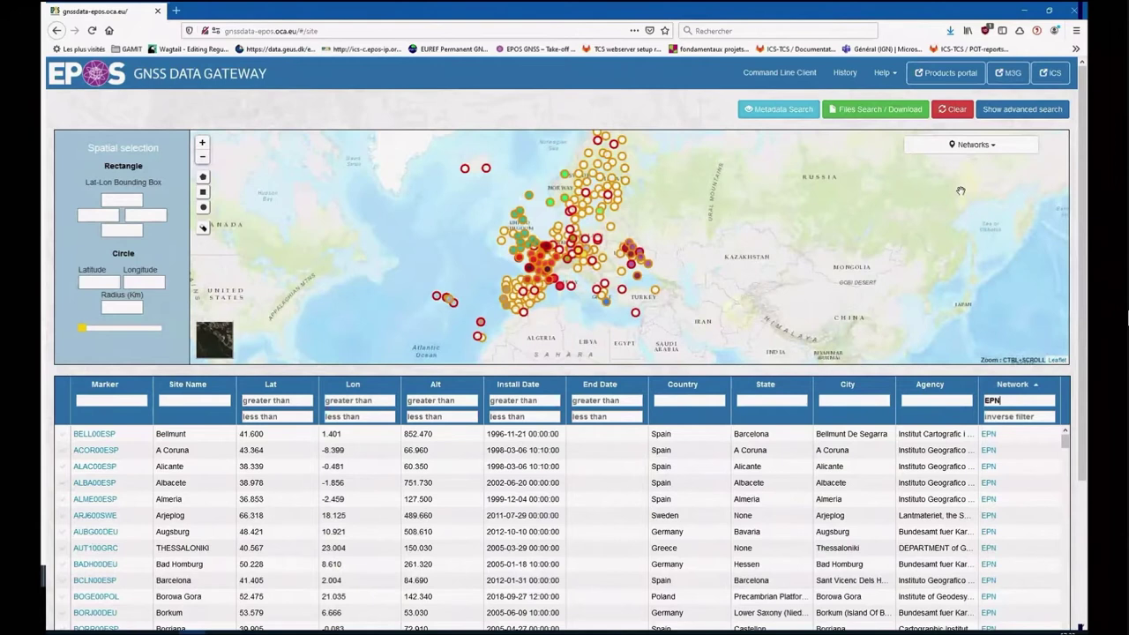
{"action": "left_click", "coordinate": [991, 150]}
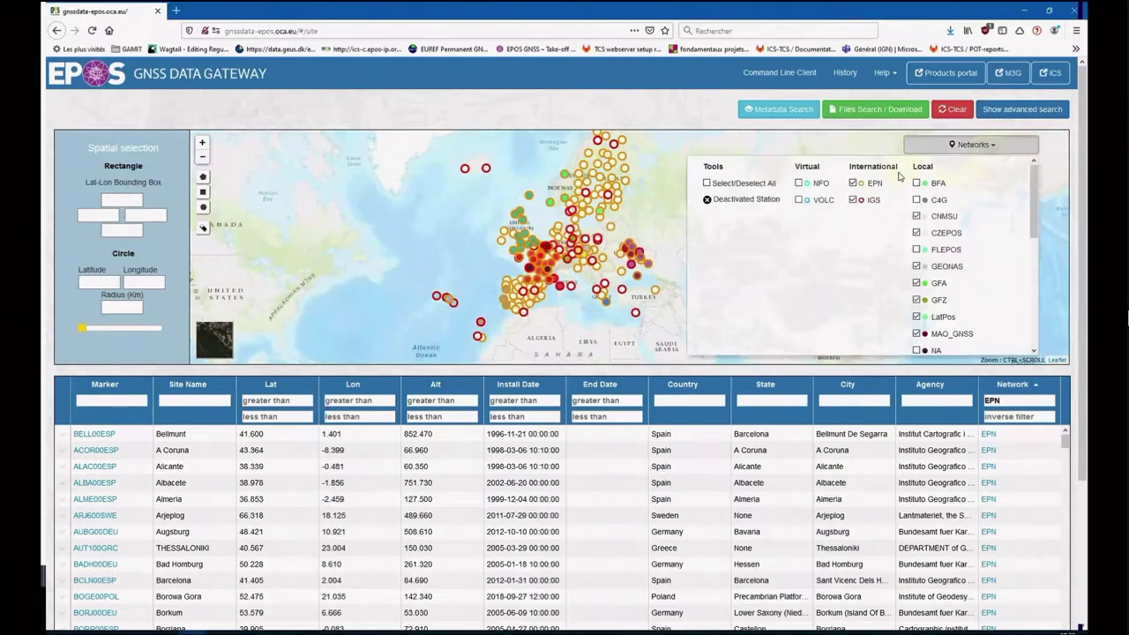
{"action": "left_click", "coordinate": [968, 147]}
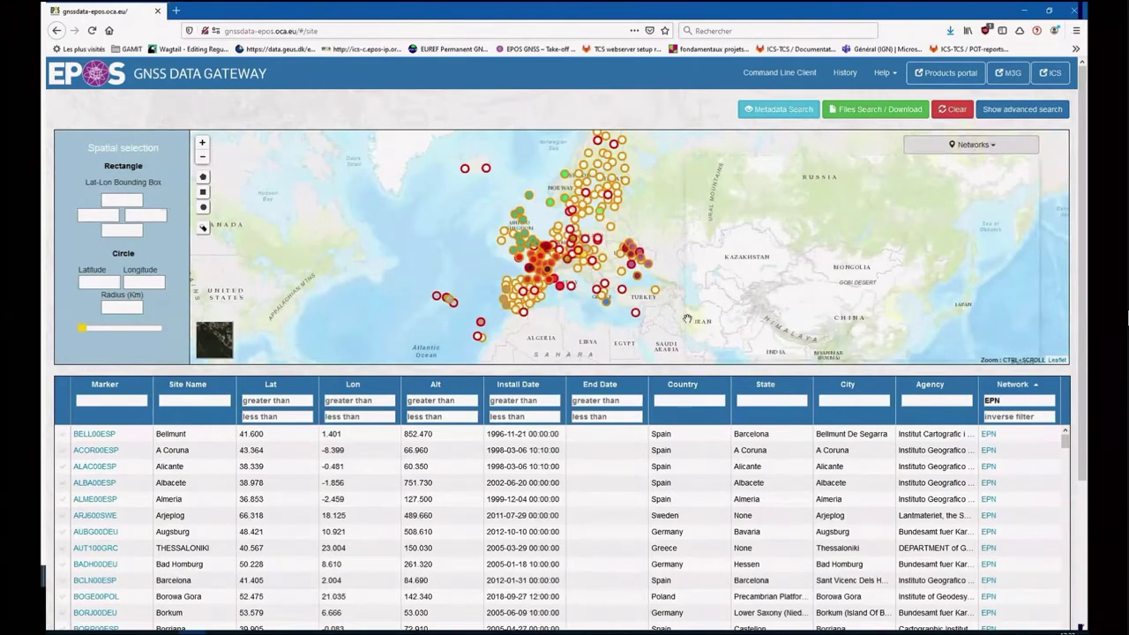
{"action": "left_click", "coordinate": [62, 450]}
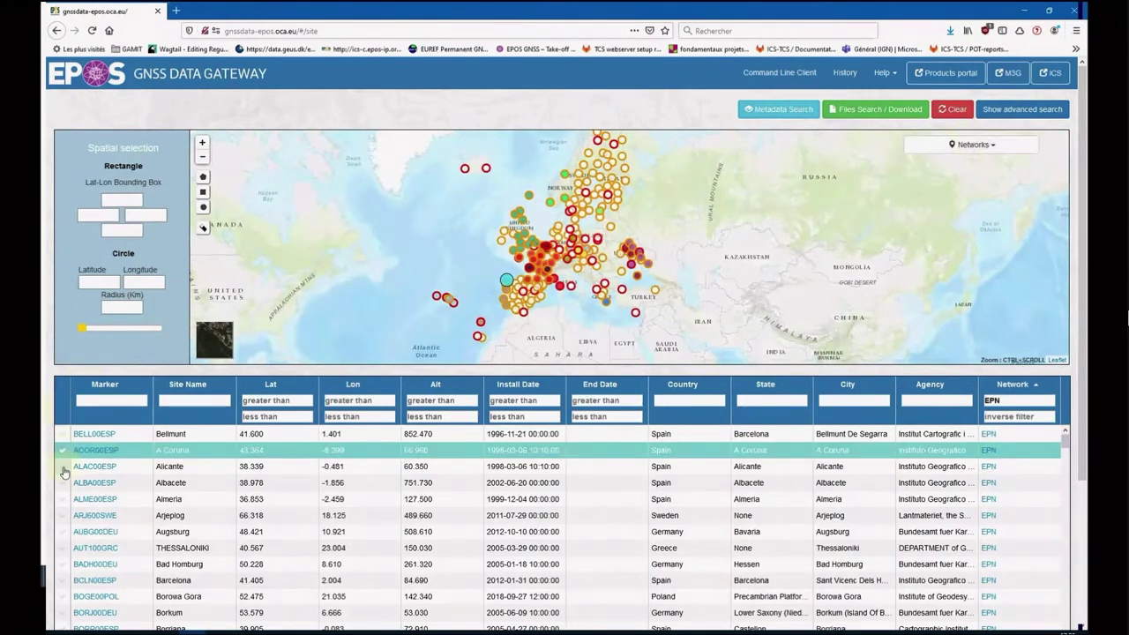
{"action": "left_click", "coordinate": [64, 466]}
{"action": "left_click", "coordinate": [66, 483]}
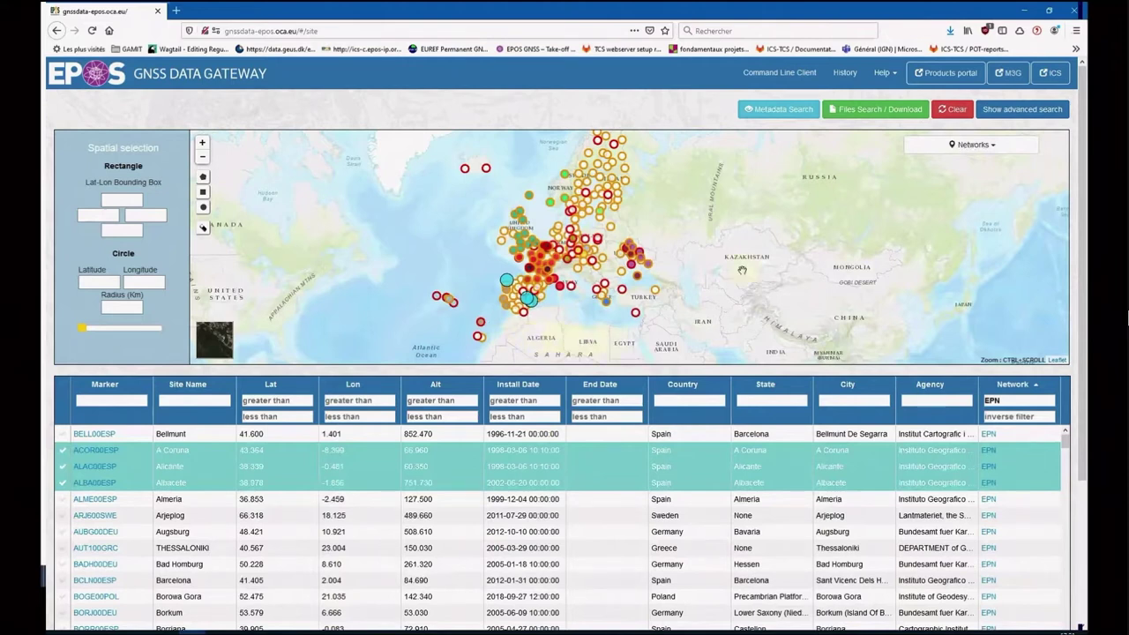
{"action": "left_click", "coordinate": [952, 116]}
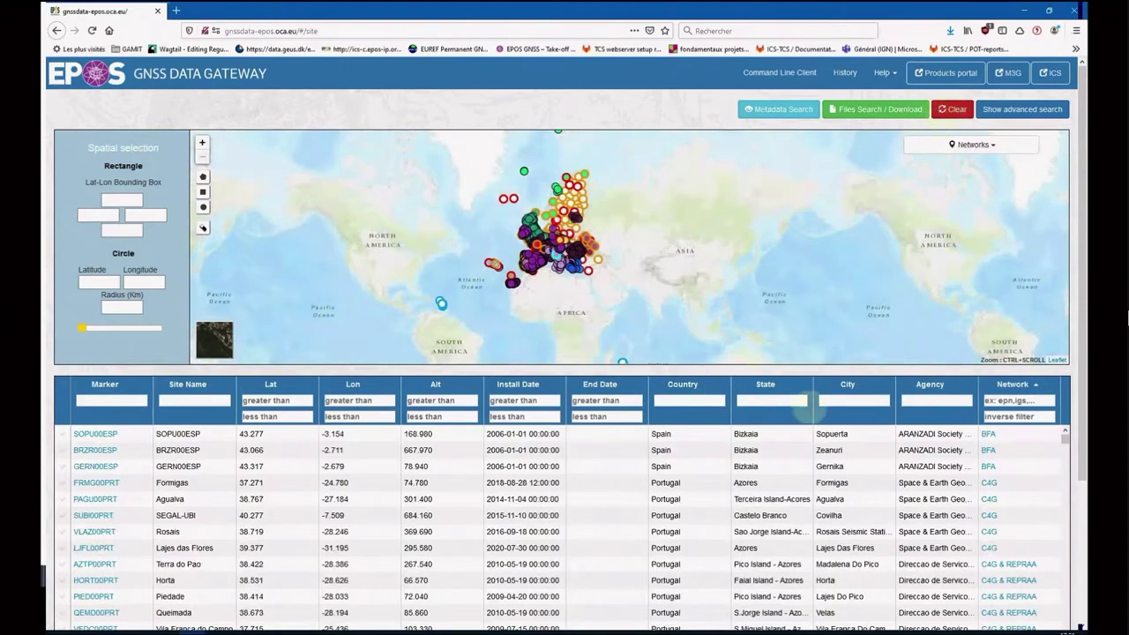
{"action": "left_click", "coordinate": [707, 399]}
{"action": "type", "text": "Italy"}
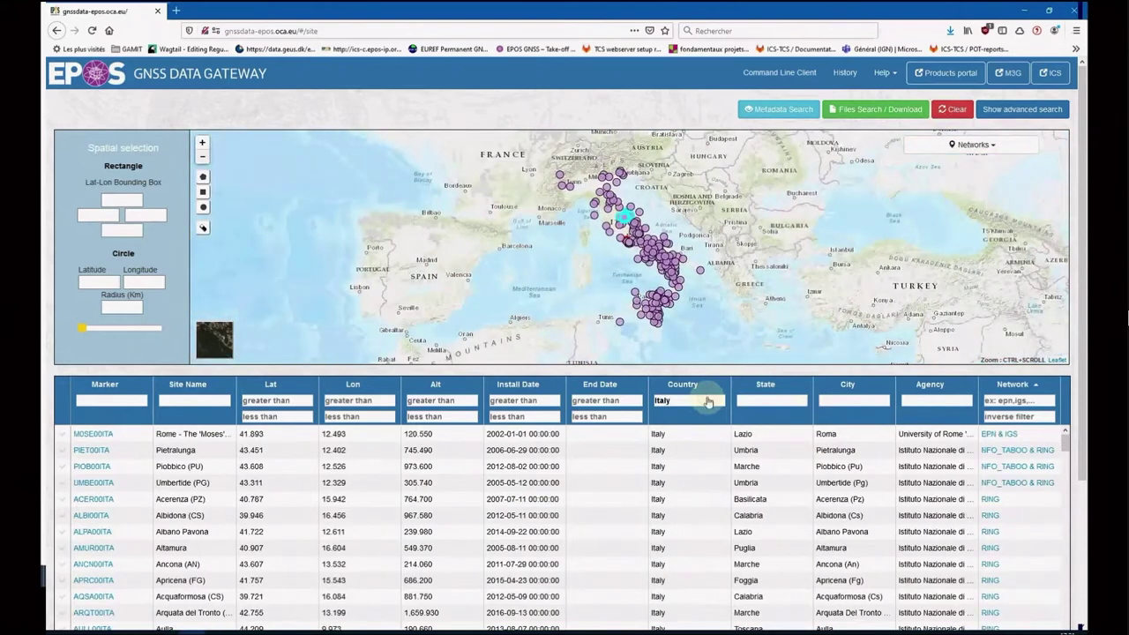
{"action": "left_click", "coordinate": [62, 436]}
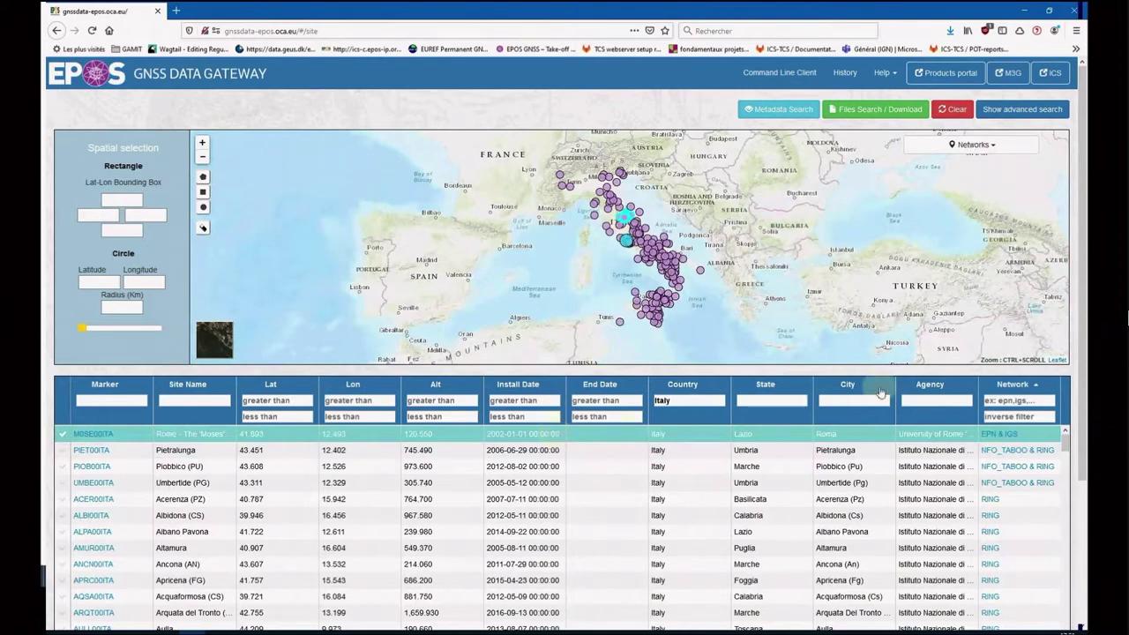
{"action": "left_click", "coordinate": [957, 115]}
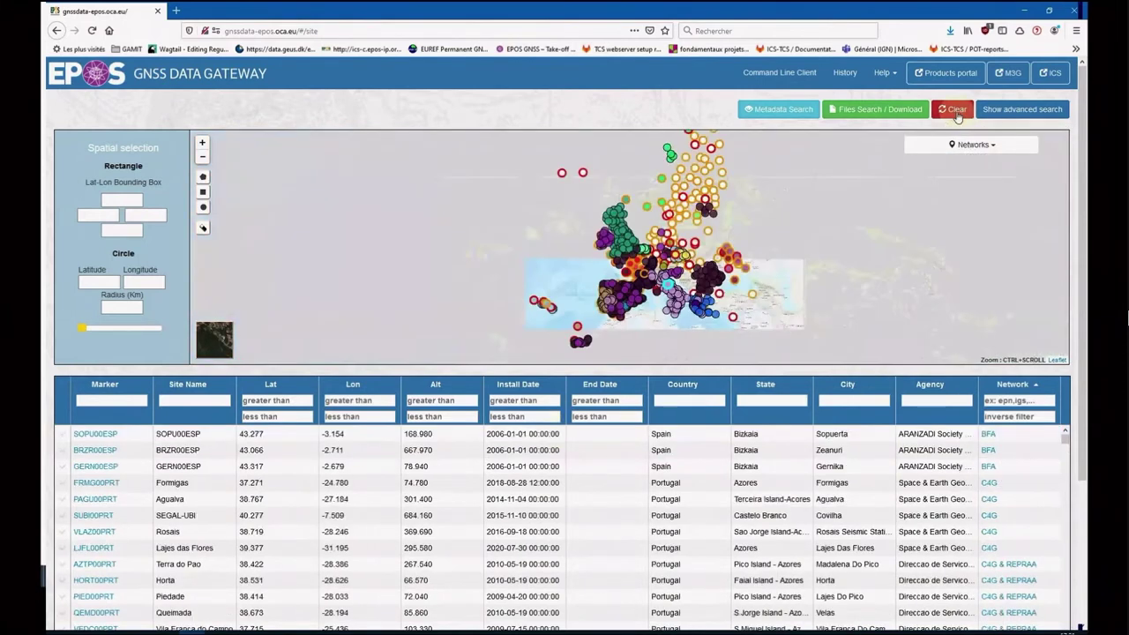
- Pan the map east toward Russia and China, then open the advanced search filters
{"action": "left_click_drag", "start_coordinate": [857, 274], "coordinate": [660, 276]}
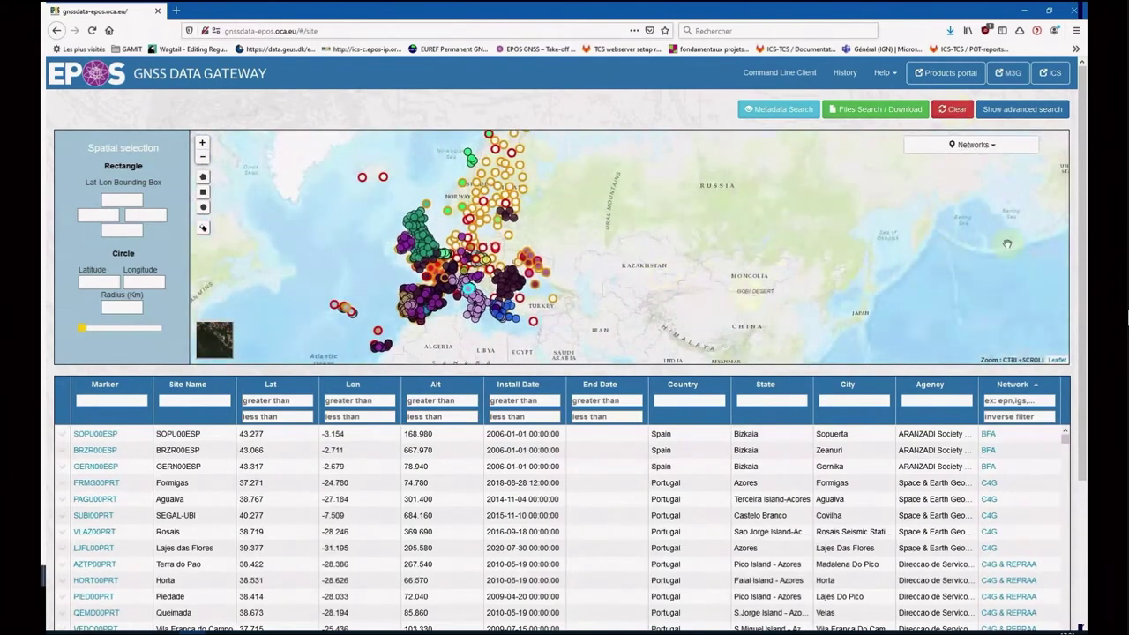
{"action": "left_click", "coordinate": [1012, 111]}
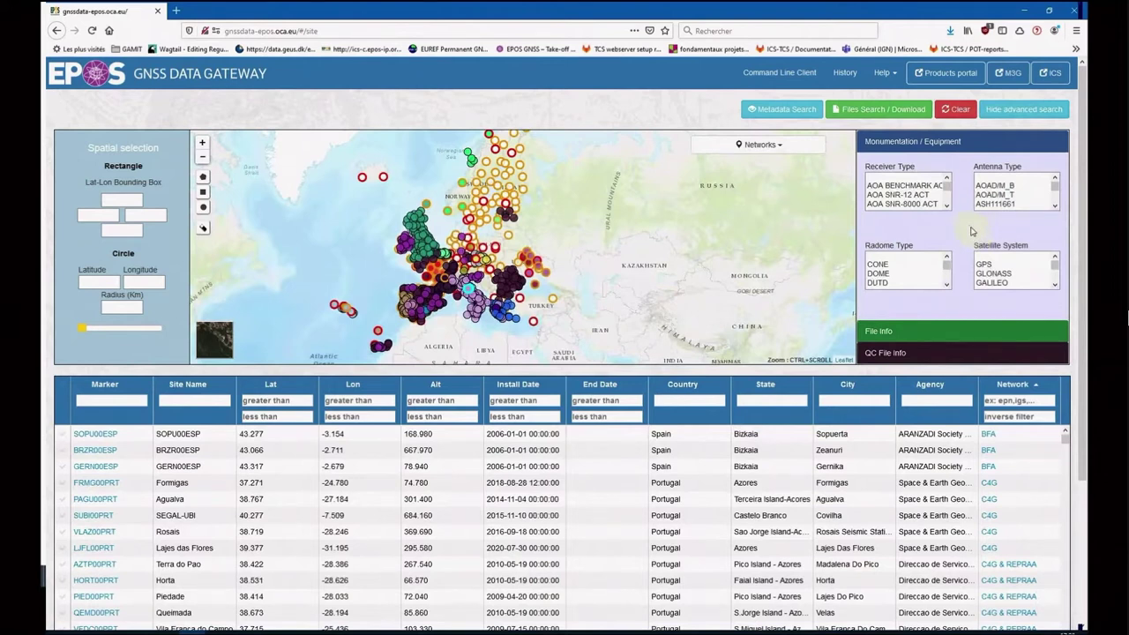
- Expand File Info to show date range, availability, file type and status filters
{"action": "left_click", "coordinate": [989, 145]}
{"action": "left_click", "coordinate": [871, 331]}
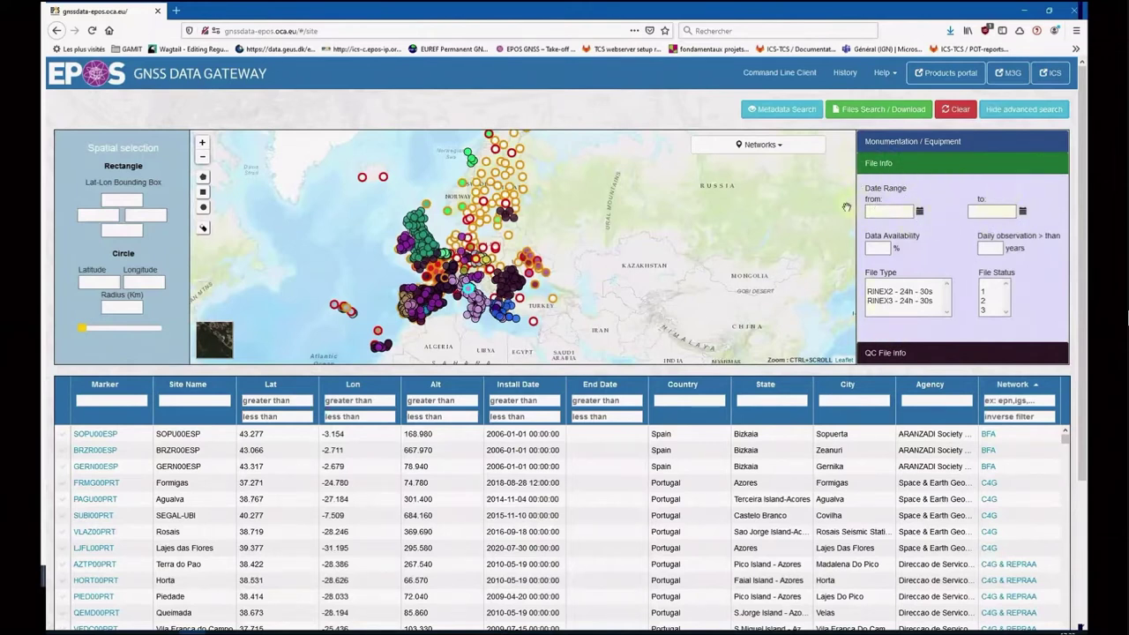
{"action": "left_click", "coordinate": [890, 212]}
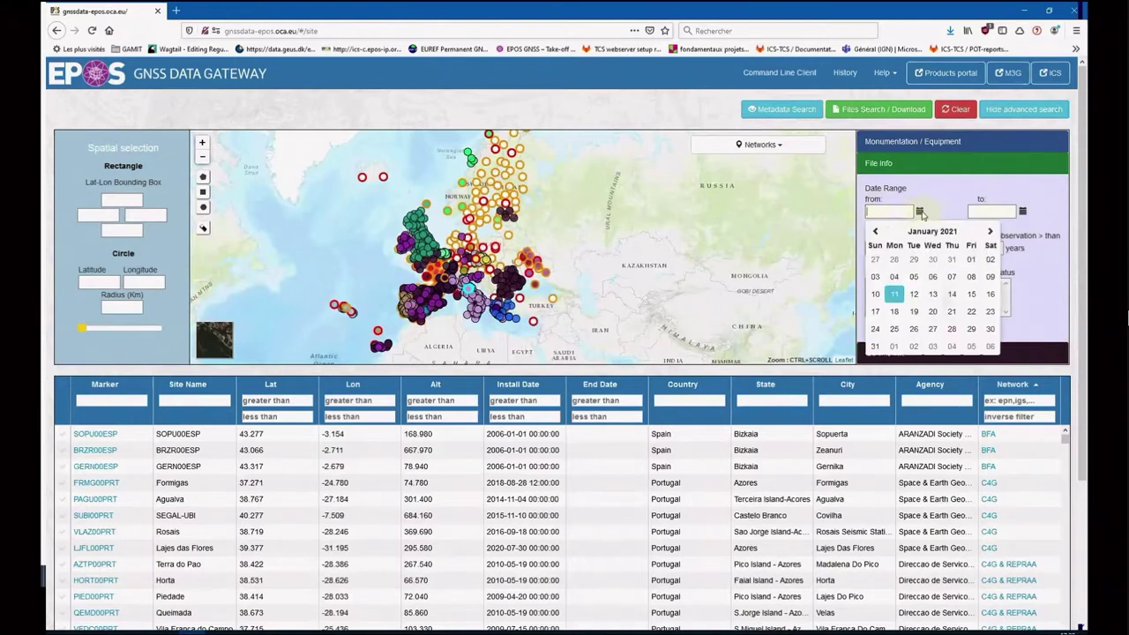
{"action": "left_click", "coordinate": [923, 198]}
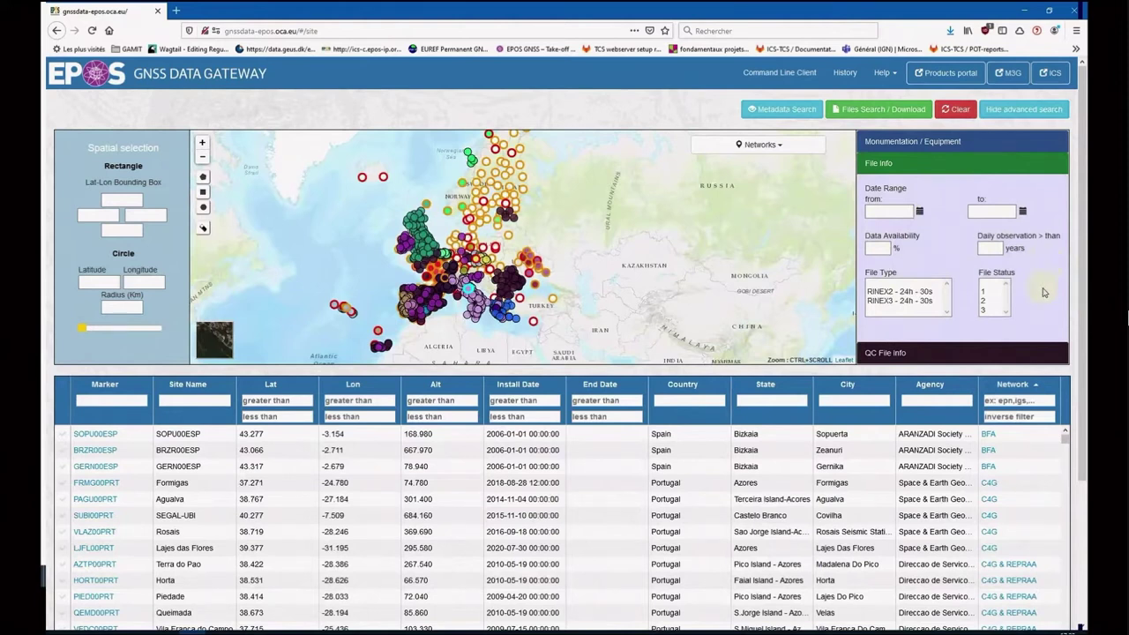
{"action": "left_click", "coordinate": [886, 302]}
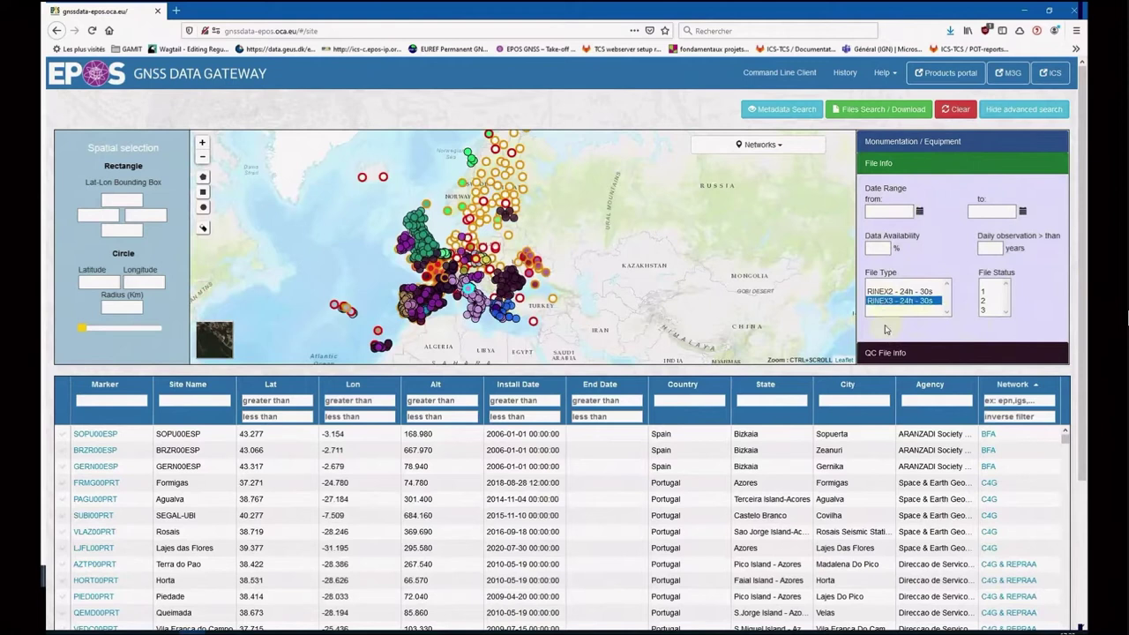
{"action": "left_click", "coordinate": [886, 292]}
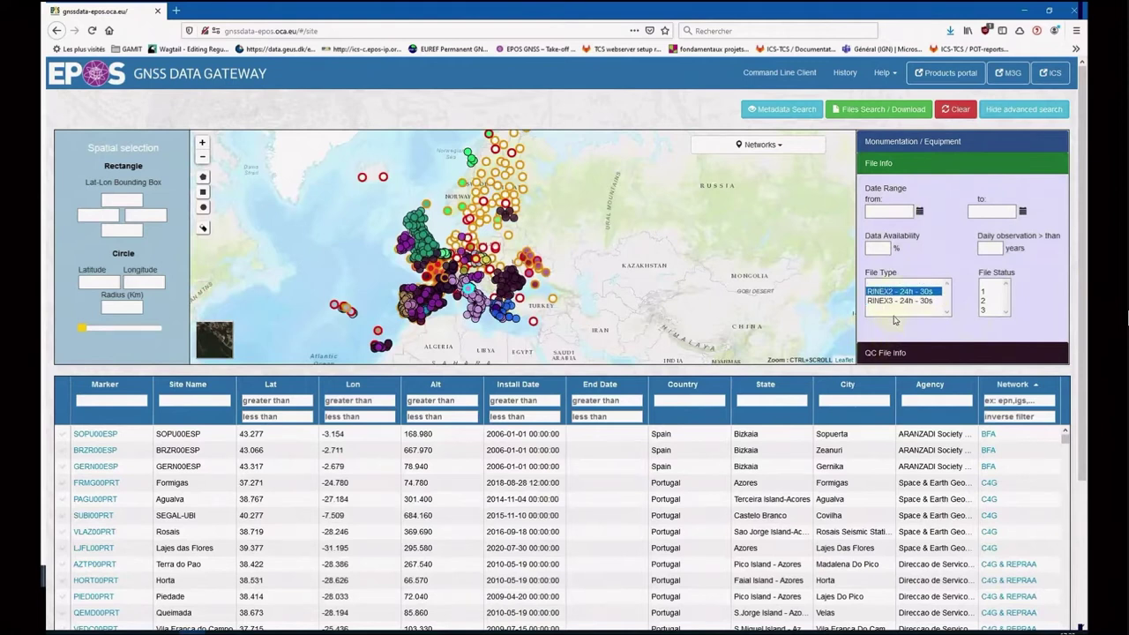
{"action": "left_click", "coordinate": [899, 284]}
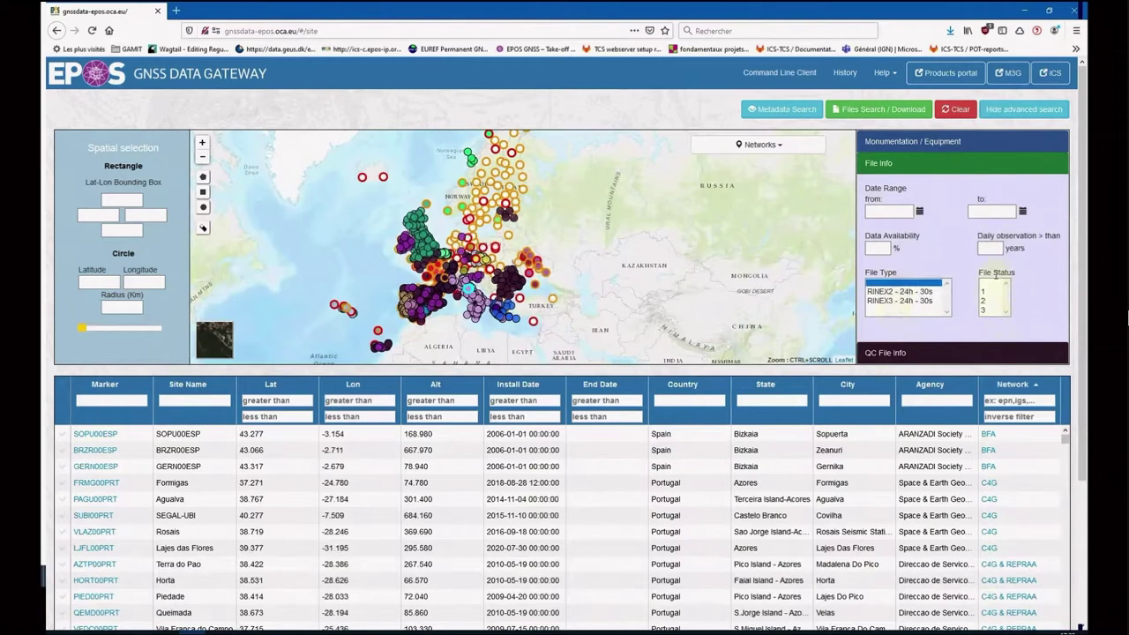
- Expand QC File Info and scroll through its observation, frequency and satellite-system filters
{"action": "mouse_move", "coordinate": [993, 291]}
{"action": "left_click", "coordinate": [870, 353]}
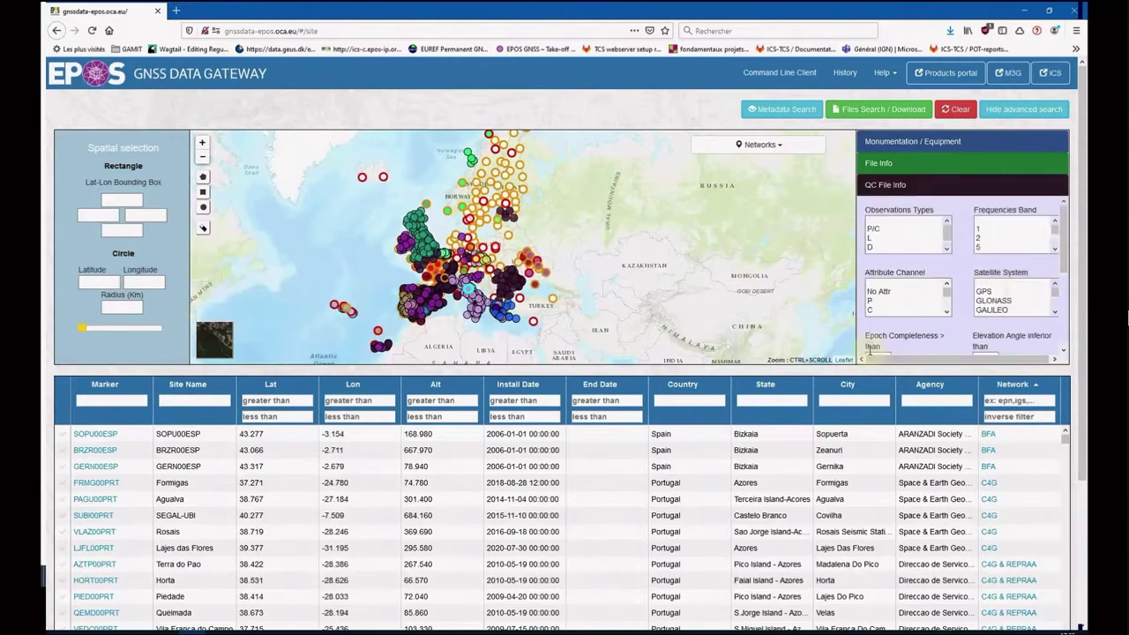
{"action": "left_click_drag", "start_coordinate": [1063, 244], "coordinate": [1074, 343]}
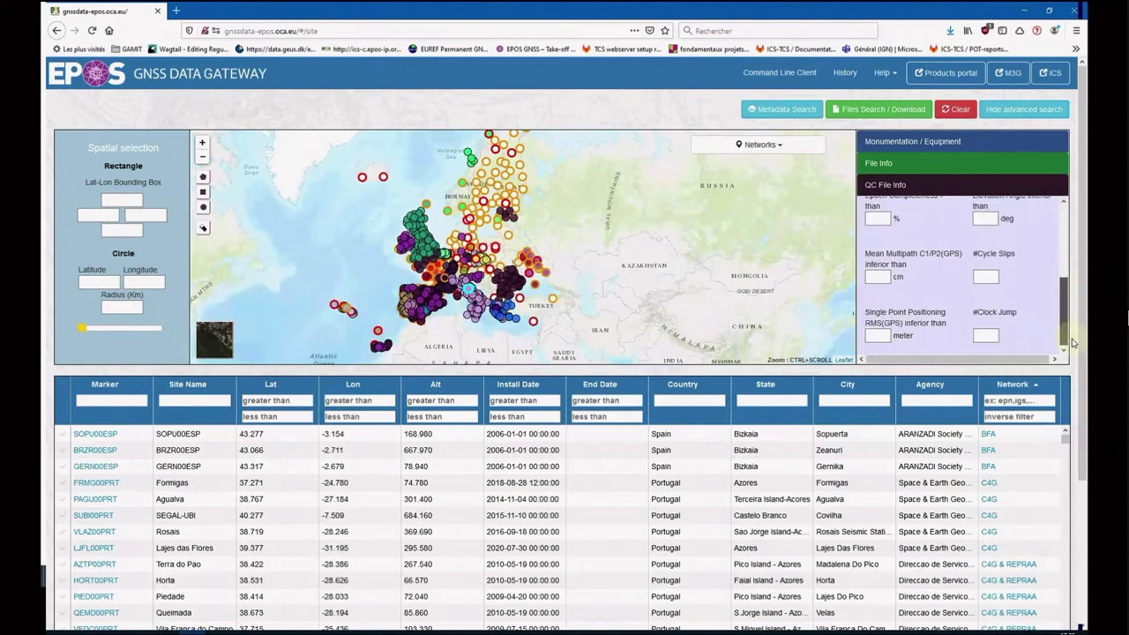
{"action": "left_click_drag", "start_coordinate": [1074, 335], "coordinate": [1073, 242]}
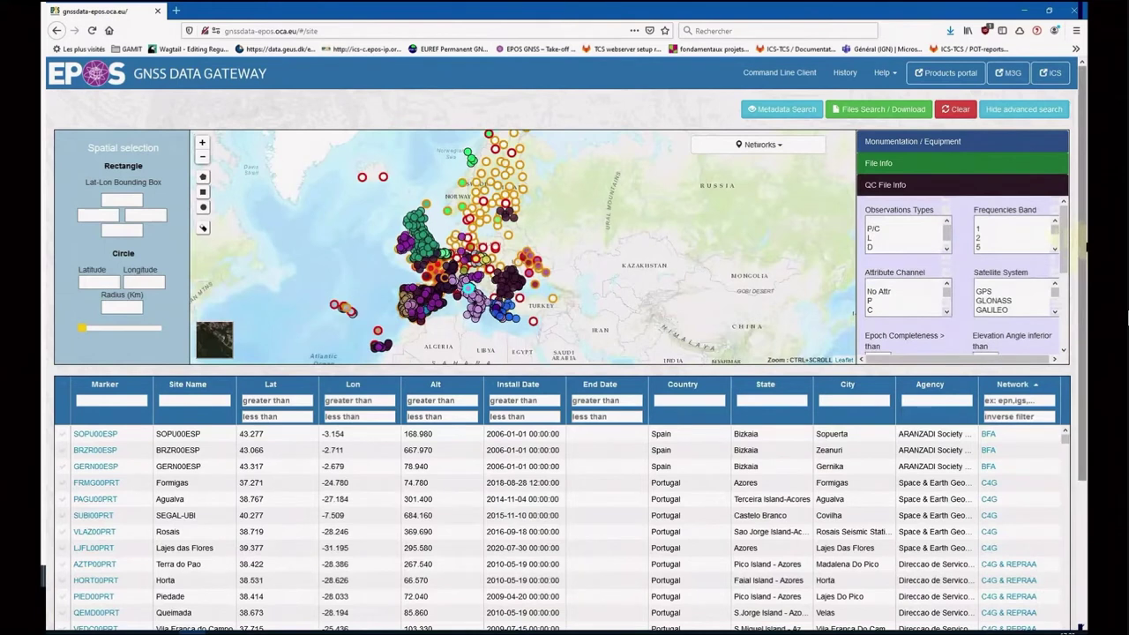
- Rerun the metadata search requiring at least 3 years of daily observations, then return to the site search tab
{"action": "left_click", "coordinate": [882, 163]}
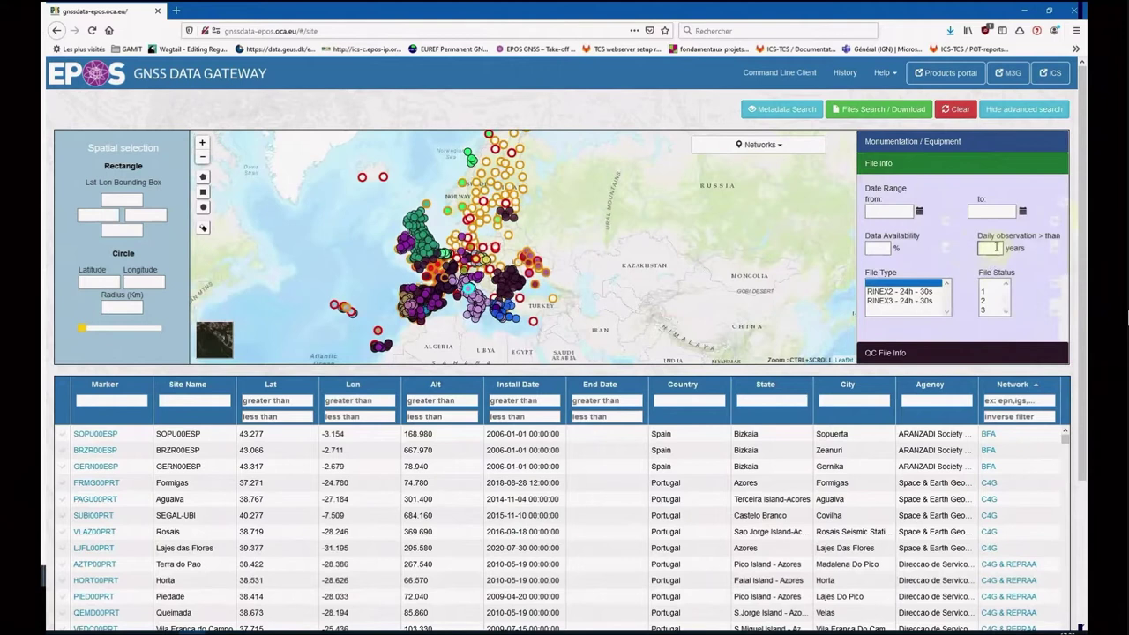
{"action": "left_click", "coordinate": [985, 247]}
{"action": "type", "text": "3"}
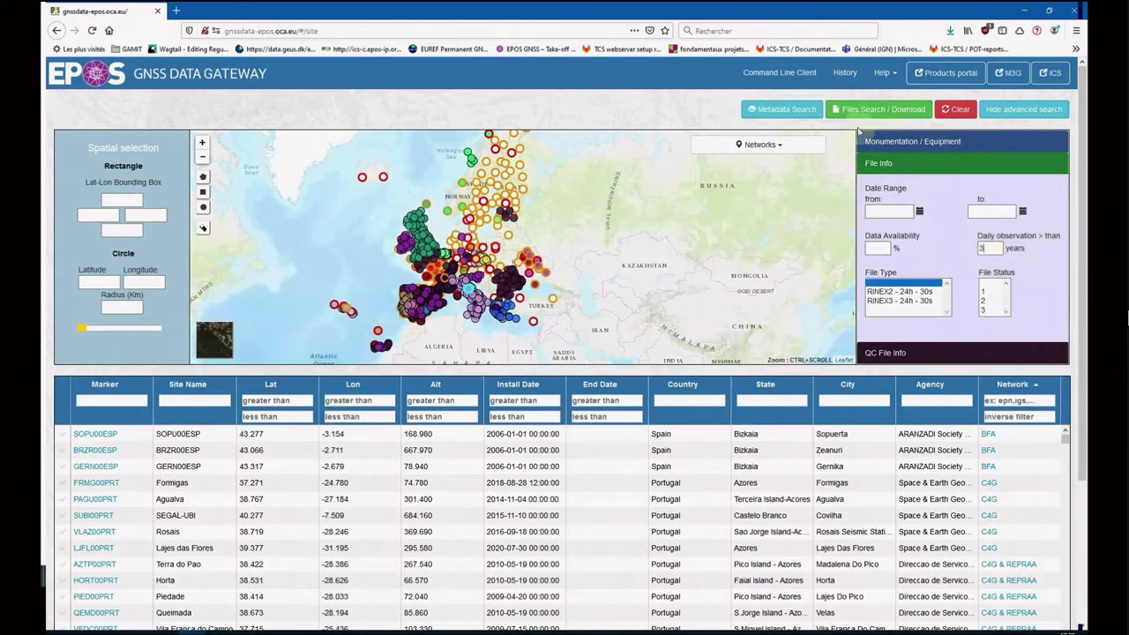
{"action": "left_click", "coordinate": [800, 117]}
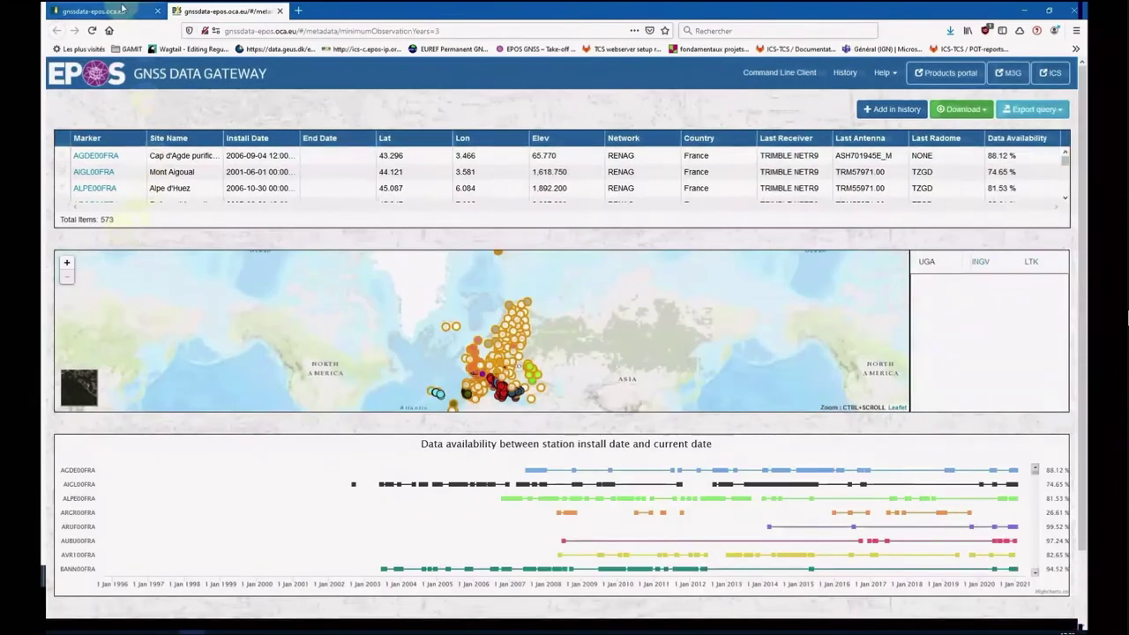
{"action": "left_click", "coordinate": [123, 10]}
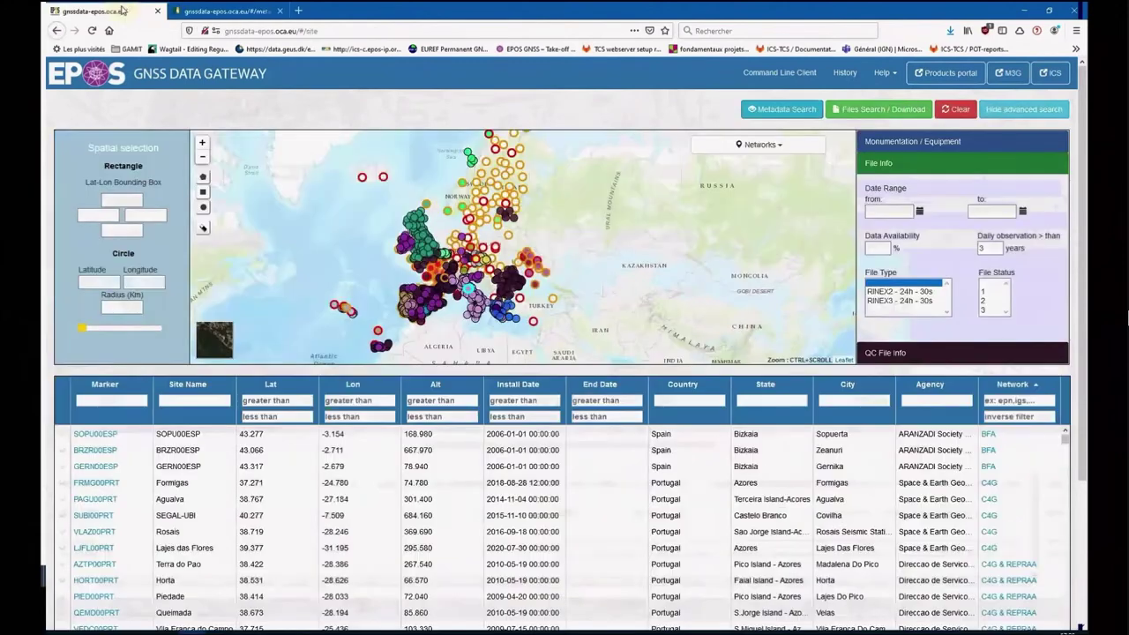
- Clear all previous search criteria and hide the advanced search options
{"action": "left_click", "coordinate": [958, 116]}
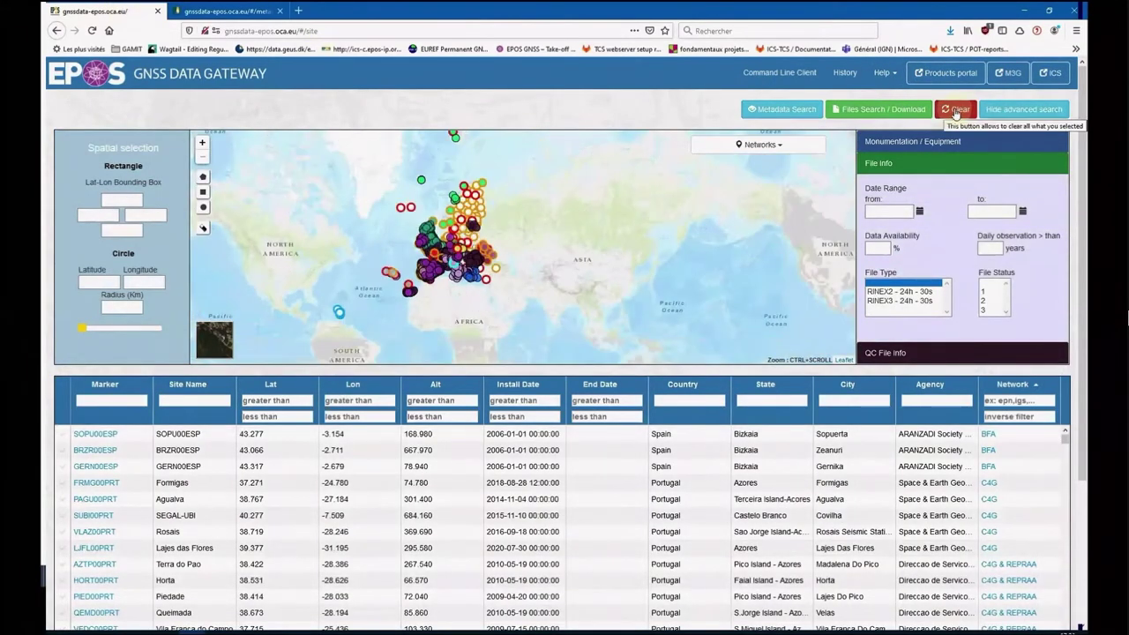
{"action": "left_click", "coordinate": [1014, 110]}
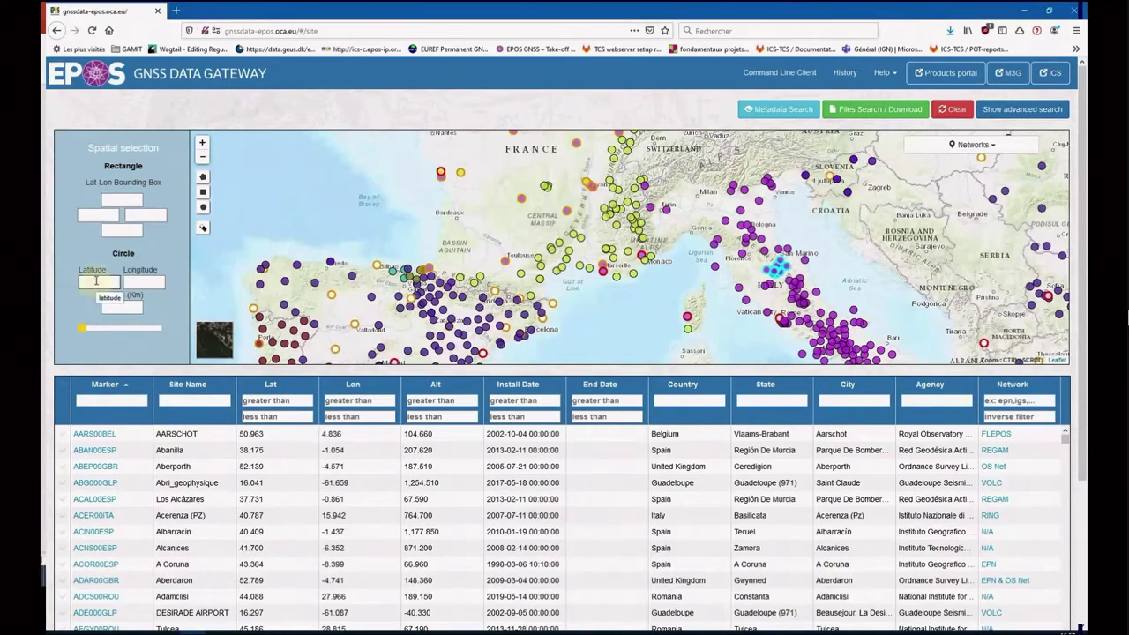
- Limit stations to a 100 km circle centred at latitude 44.518, longitude 4.671
{"action": "type", "text": "44.518"}
{"action": "left_click", "coordinate": [150, 281]}
{"action": "type", "text": "4.671"}
{"action": "left_click", "coordinate": [116, 304]}
{"action": "type", "text": "10"}
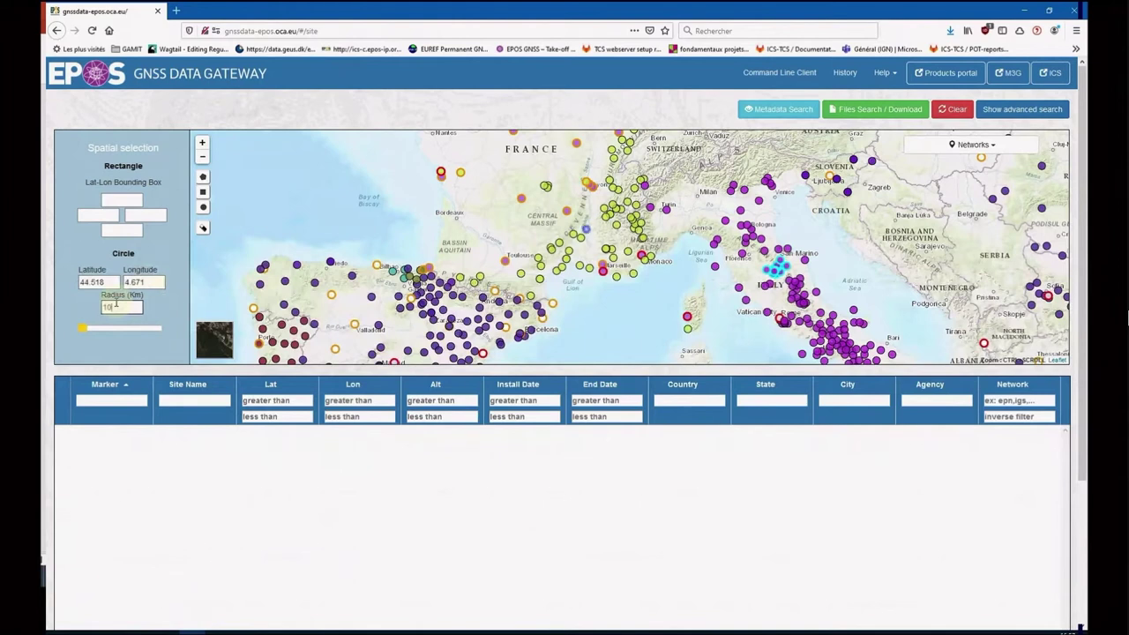
{"action": "type", "text": "0"}
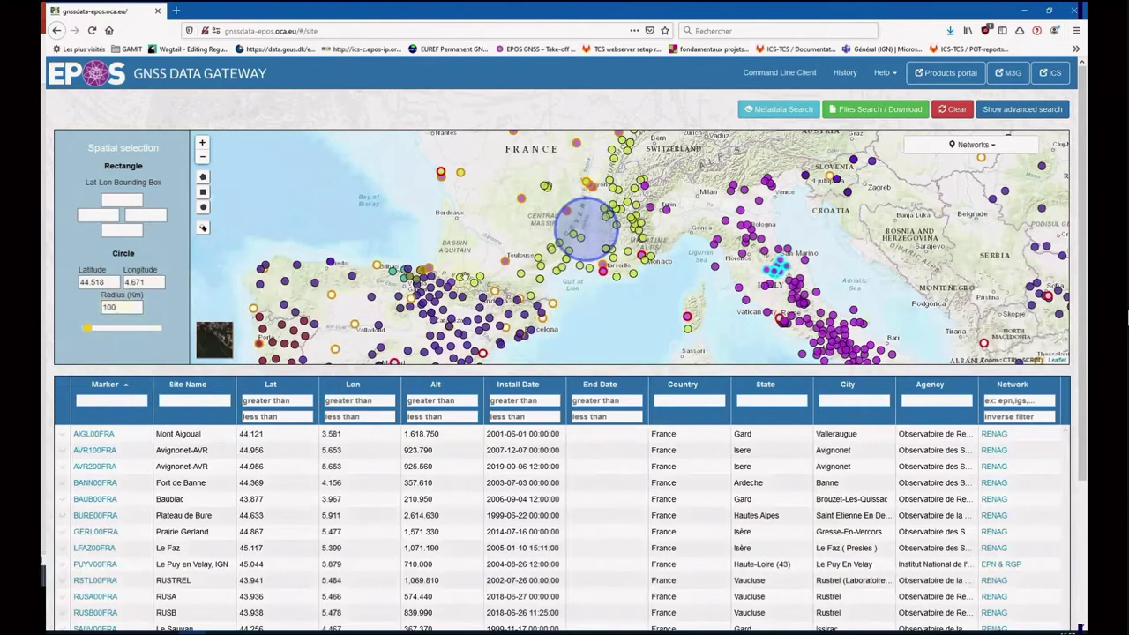
- Restrict stations to those with an install date before 2019-01-01
{"action": "left_click", "coordinate": [517, 417]}
{"action": "type", "text": "2019"}
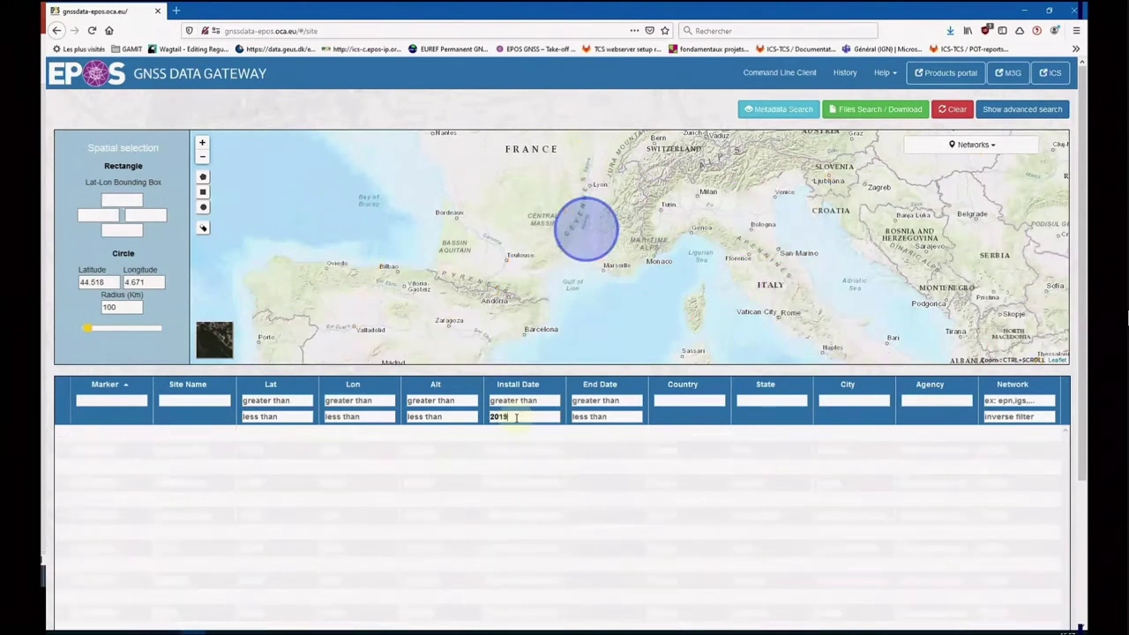
{"action": "type", "text": "-"}
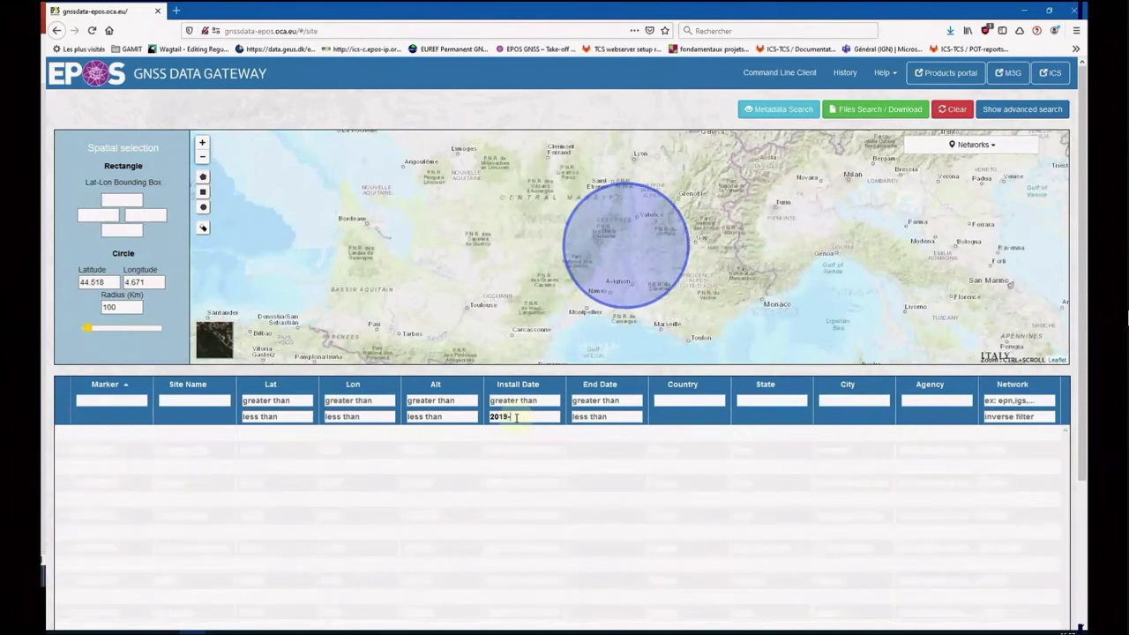
{"action": "type", "text": "07"}
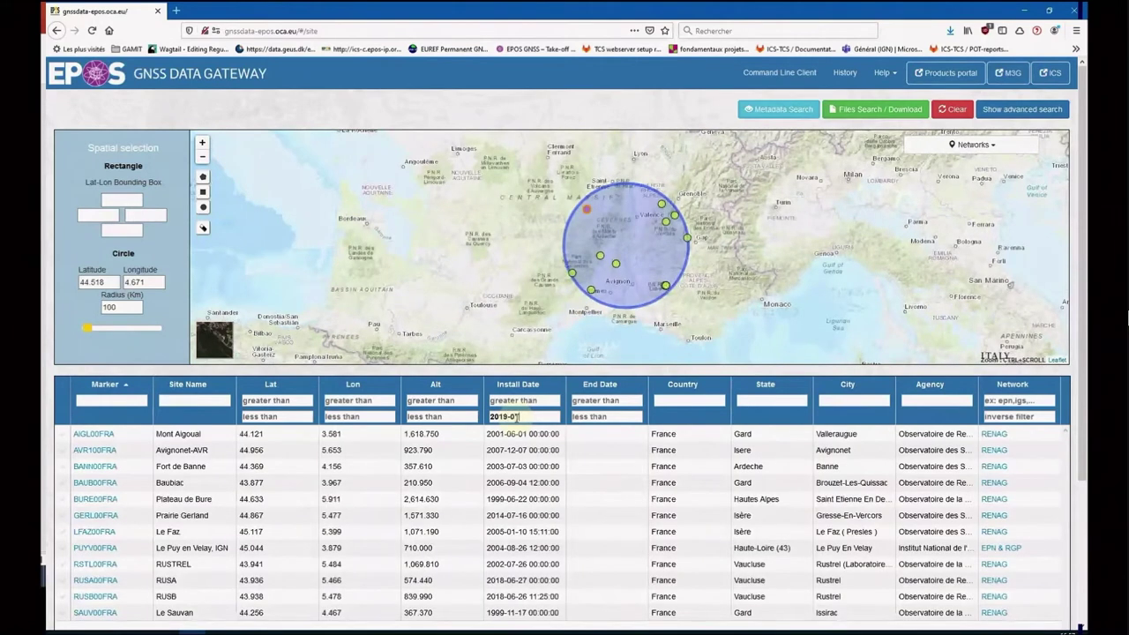
{"action": "type", "text": "-01"}
{"action": "left_click", "coordinate": [516, 420]}
{"action": "key", "text": "BackSpace"}
{"action": "type", "text": "1-01"}
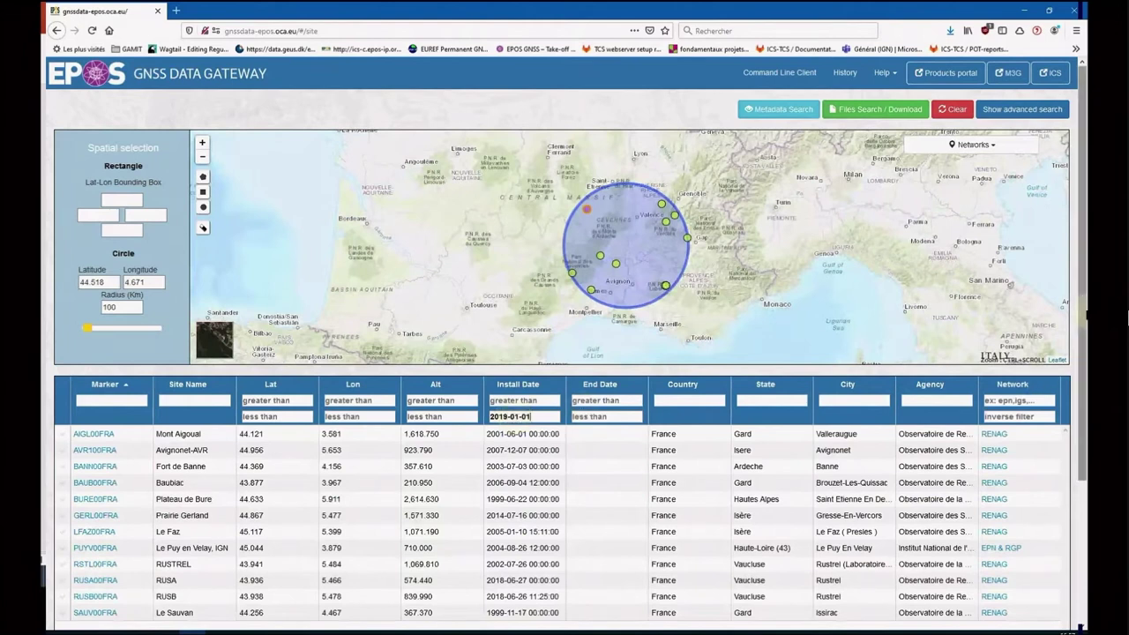
{"action": "left_click", "coordinate": [1031, 116]}
- Set the file date range start to 2019-11-01
{"action": "left_click", "coordinate": [882, 329]}
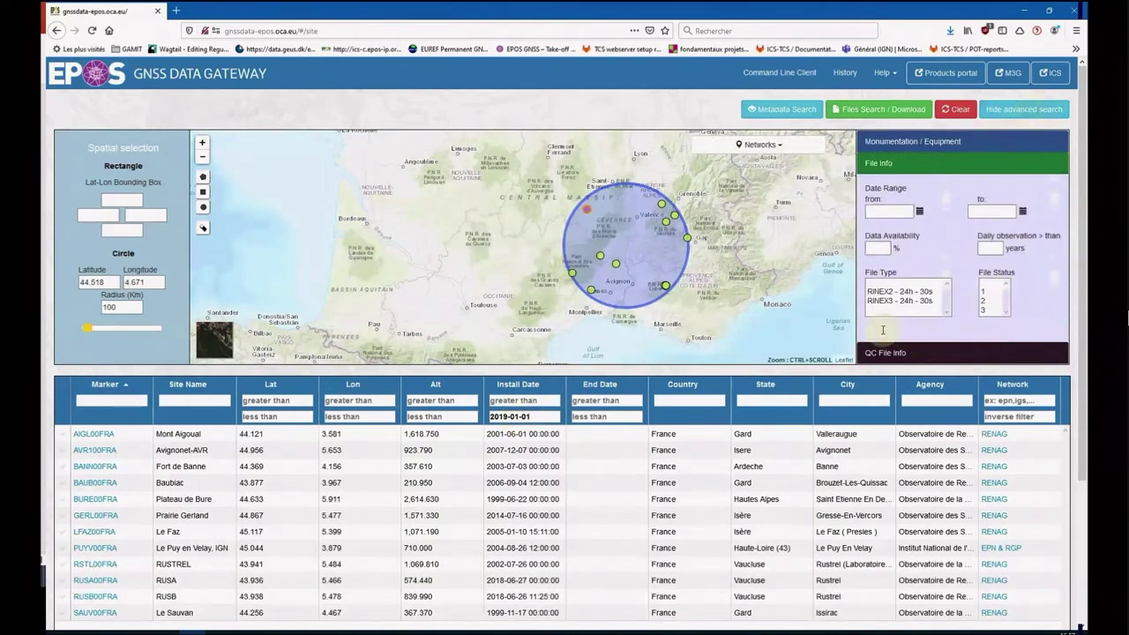
{"action": "left_click", "coordinate": [898, 213]}
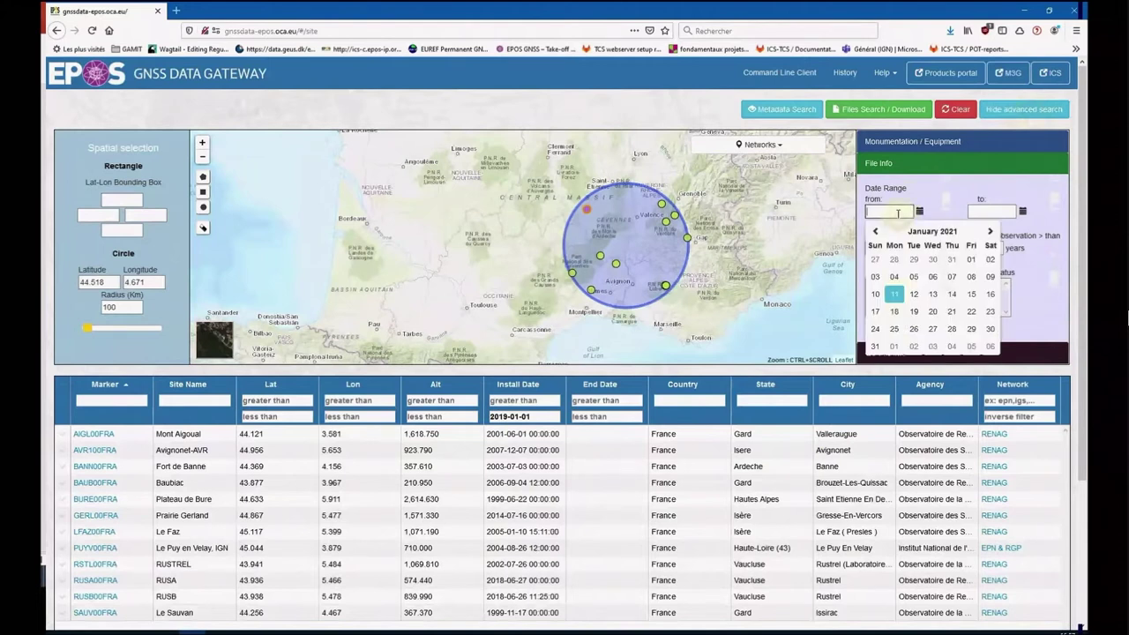
{"action": "left_click", "coordinate": [932, 231]}
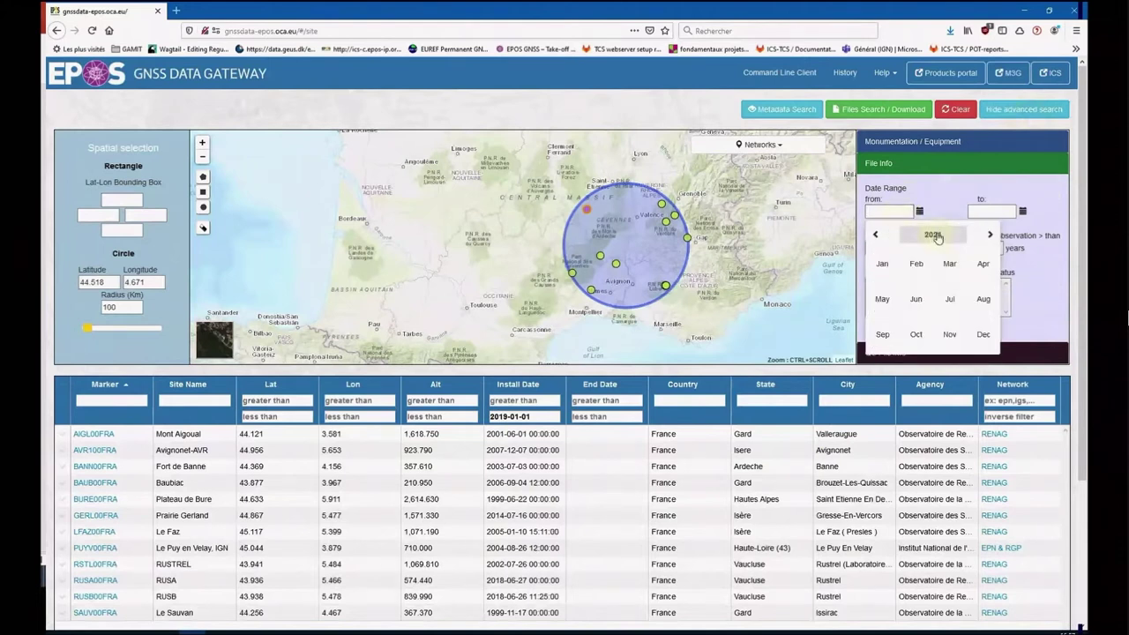
{"action": "left_click", "coordinate": [877, 236]}
{"action": "left_click", "coordinate": [877, 236]}
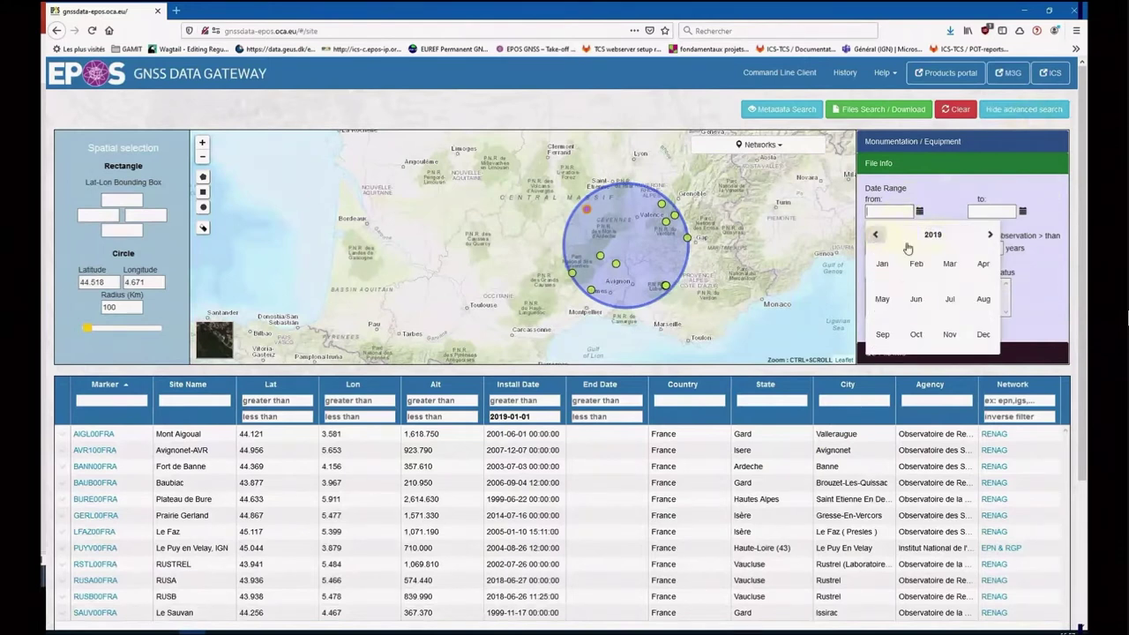
{"action": "left_click", "coordinate": [951, 336]}
{"action": "left_click", "coordinate": [970, 260]}
- Set the file date range end to 2019-11-30 and select all filtered stations
{"action": "left_click", "coordinate": [1001, 211]}
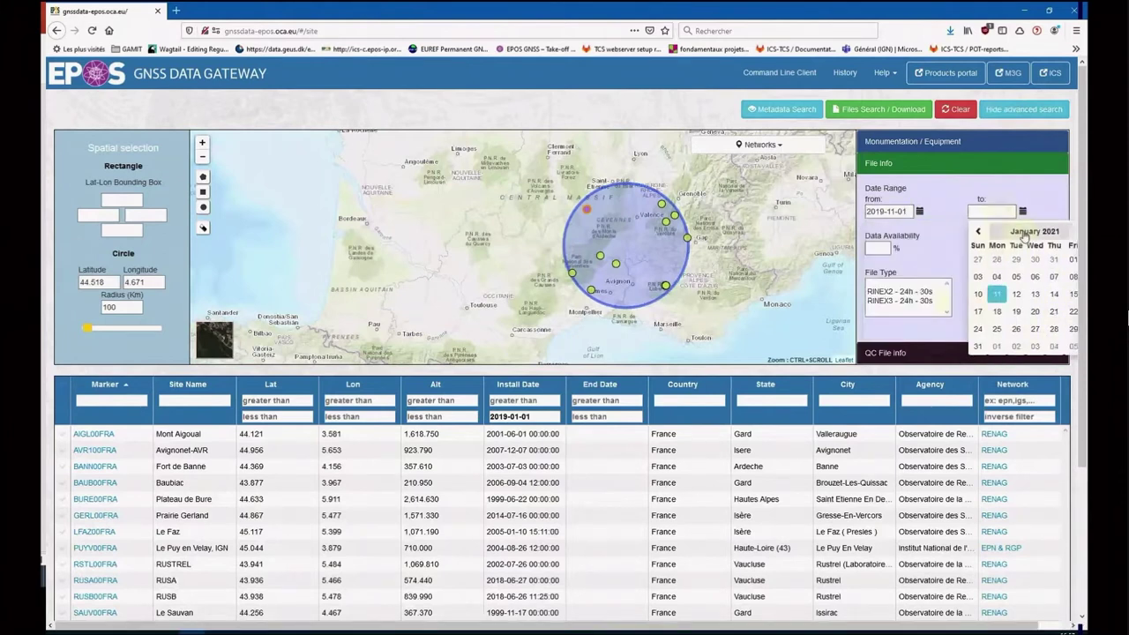
{"action": "left_click", "coordinate": [1021, 234]}
{"action": "left_click", "coordinate": [980, 237]}
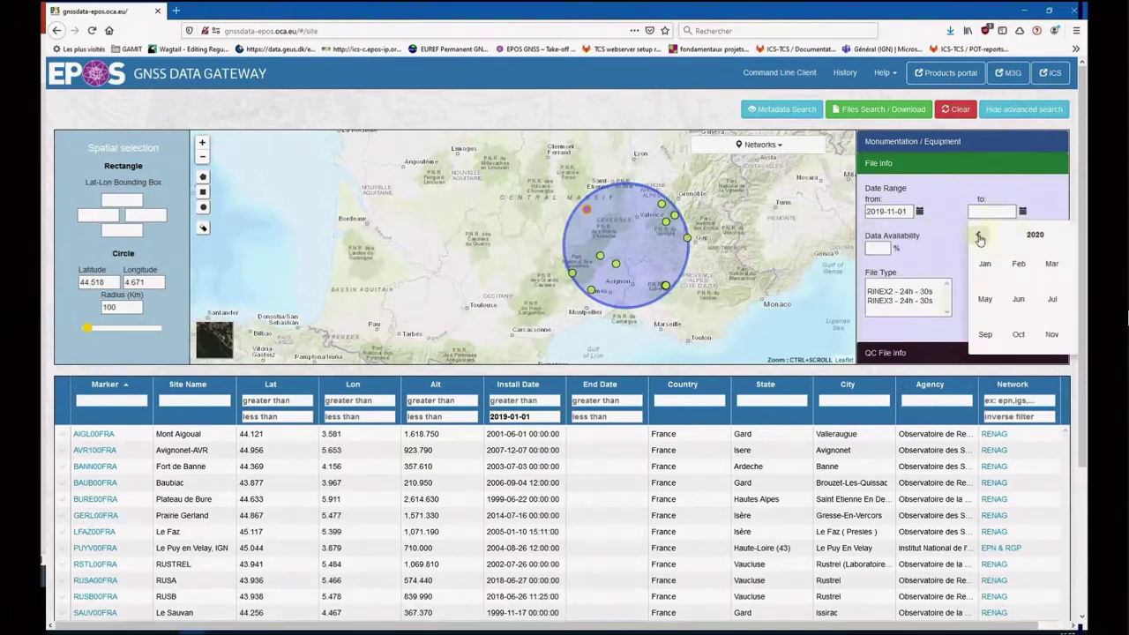
{"action": "left_click", "coordinate": [1053, 336]}
{"action": "left_click", "coordinate": [1071, 328]}
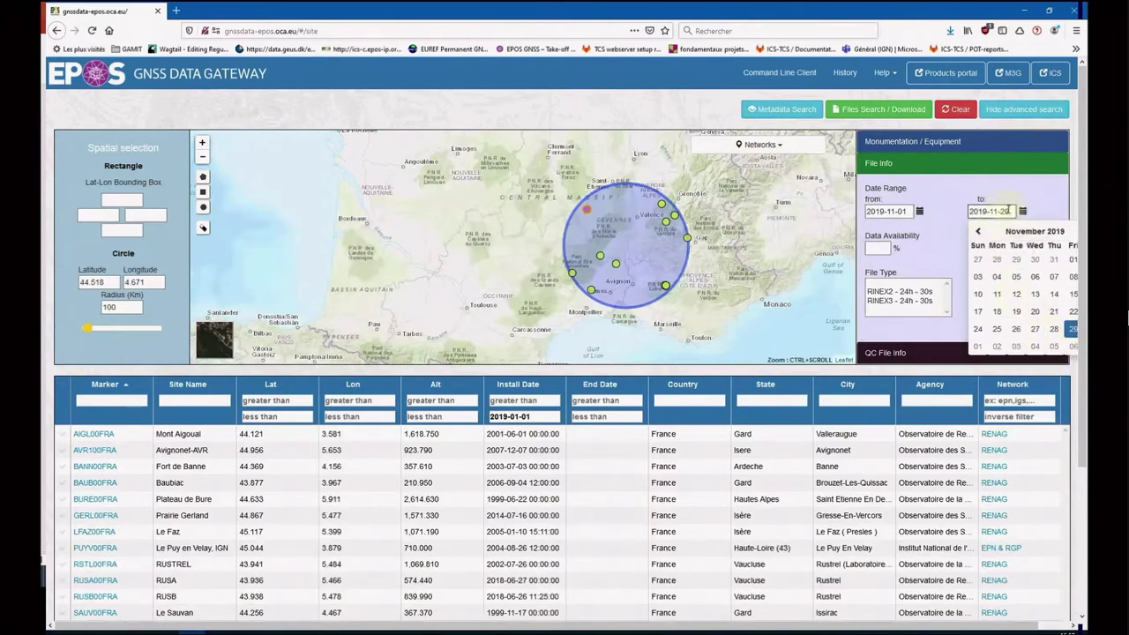
{"action": "key", "text": "BackSpace"}
{"action": "key", "text": "BackSpace"}
{"action": "type", "text": "30"}
{"action": "left_click", "coordinate": [62, 388]}
{"action": "left_click", "coordinate": [62, 386]}
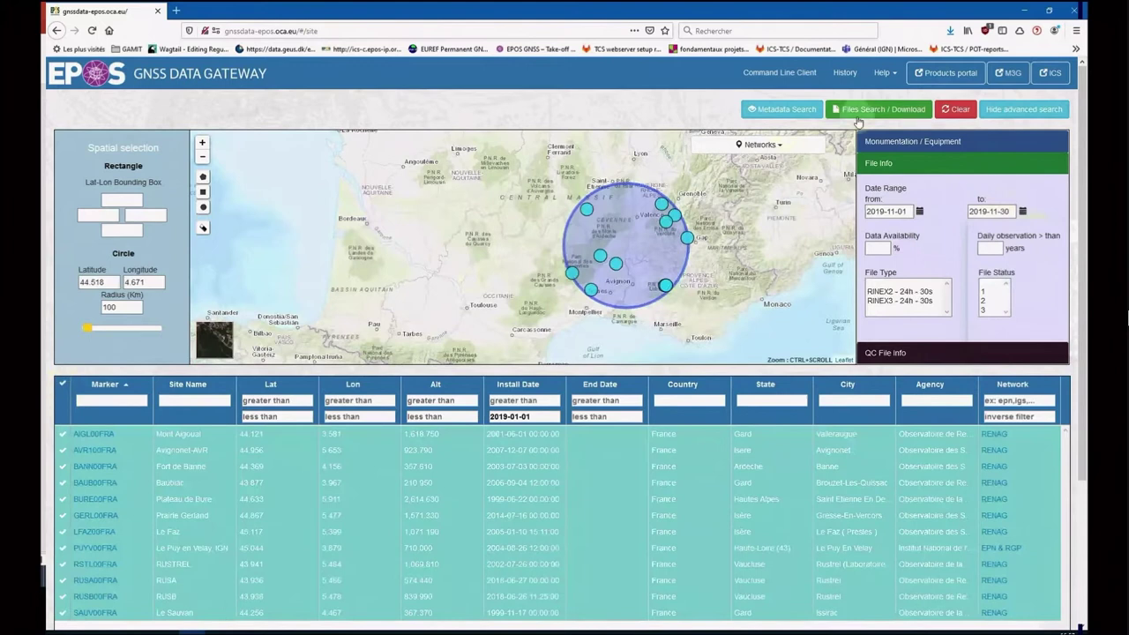
- Run a metadata search on the selected stations, listing 8 stations with availability timelines
{"action": "left_click", "coordinate": [786, 116]}
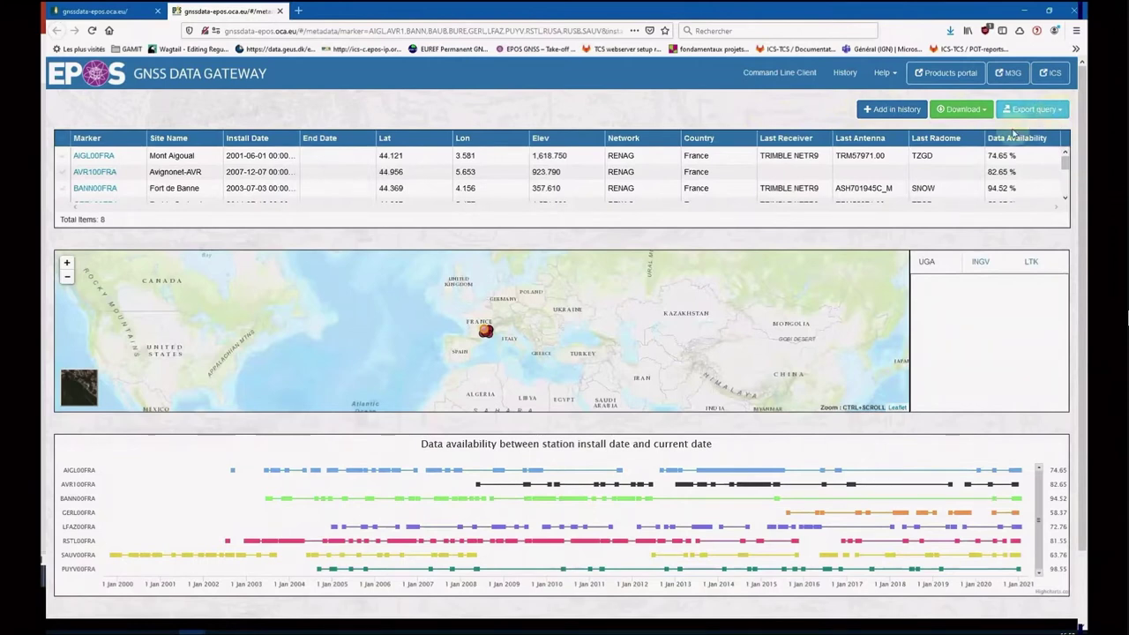
- Add the query to history, review history and download formats, then export the query as JSON
{"action": "left_click", "coordinate": [888, 114]}
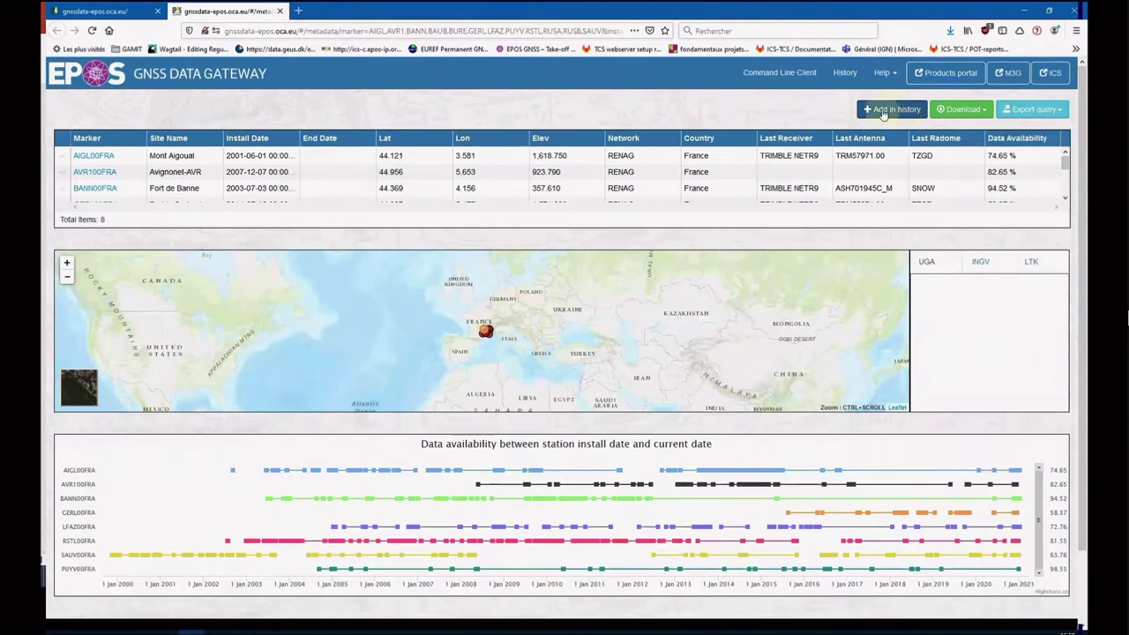
{"action": "left_click", "coordinate": [845, 73]}
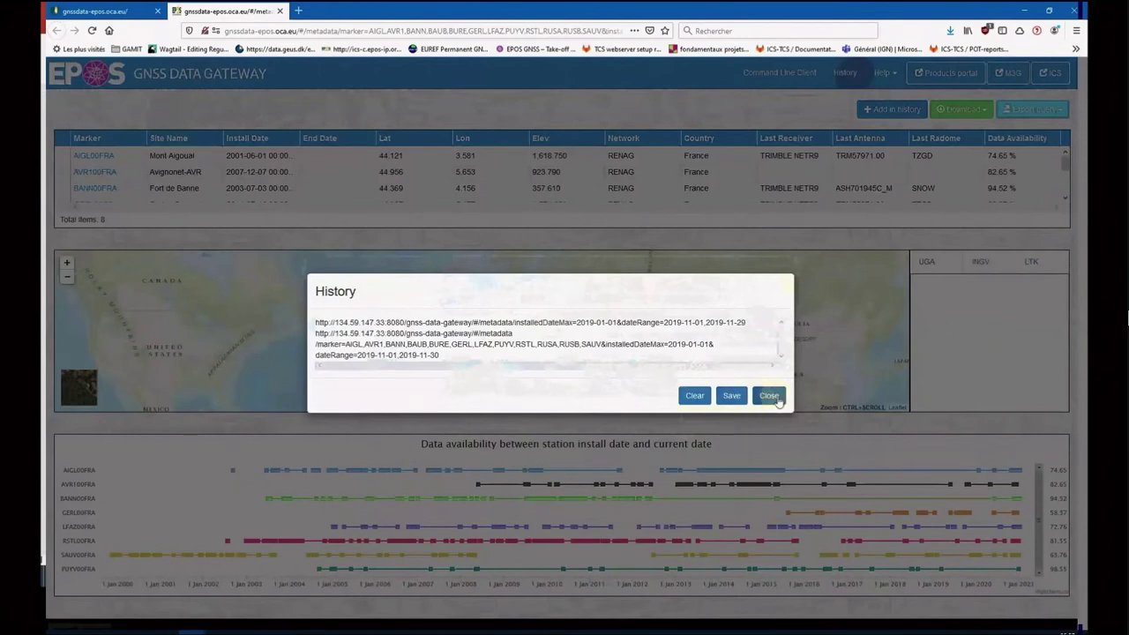
{"action": "left_click", "coordinate": [768, 395]}
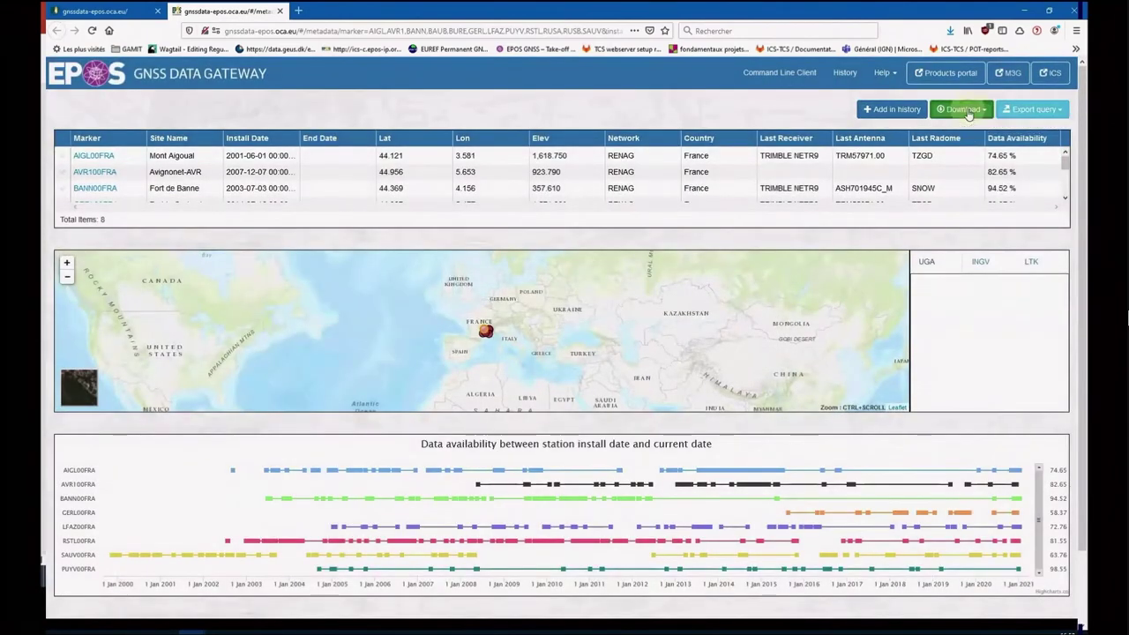
{"action": "left_click", "coordinate": [968, 112]}
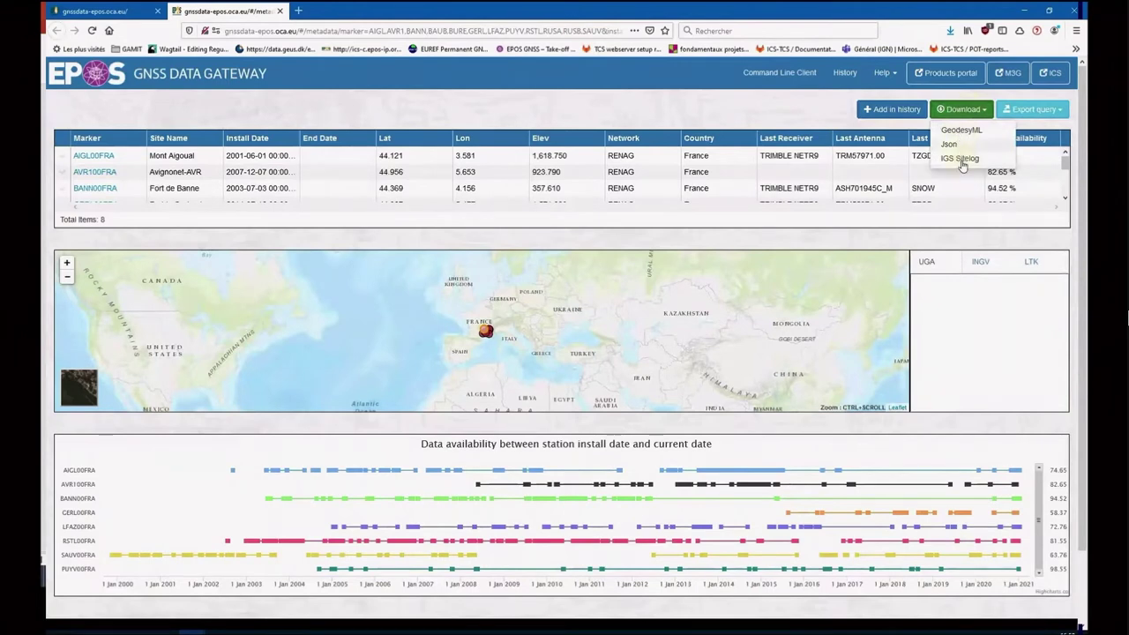
{"action": "left_click", "coordinate": [975, 110]}
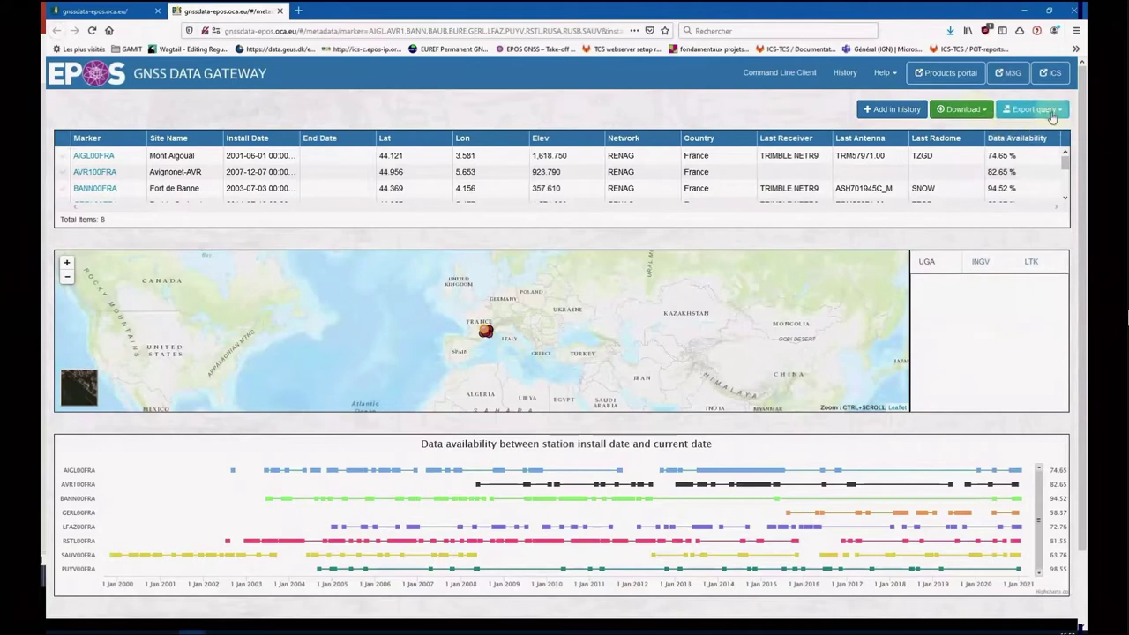
{"action": "left_click", "coordinate": [1050, 113]}
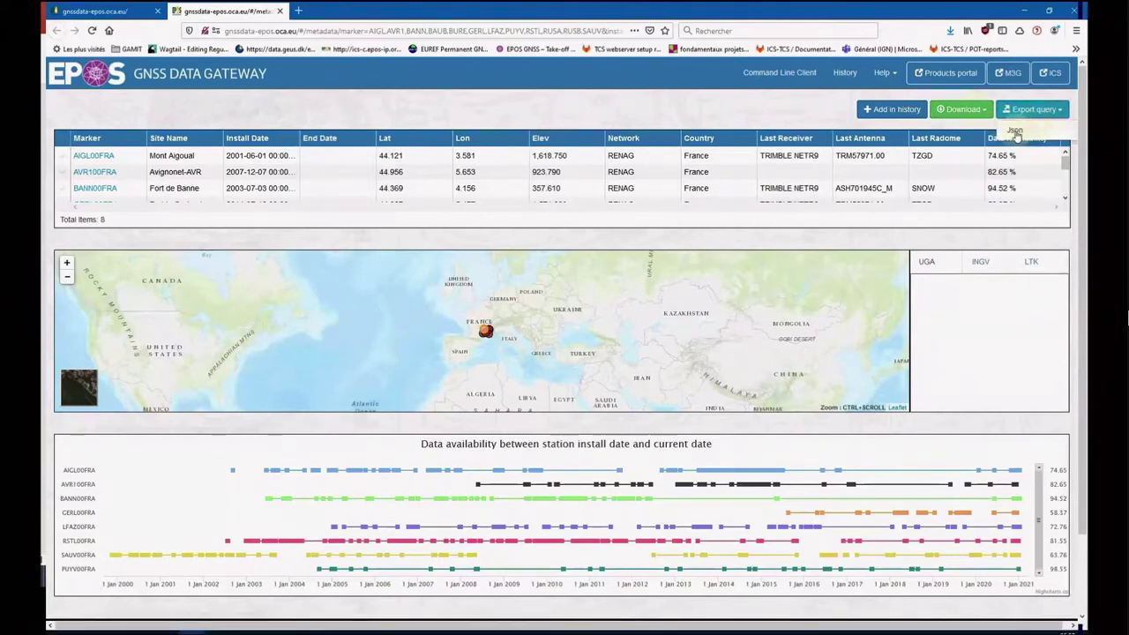
{"action": "left_click", "coordinate": [1016, 133]}
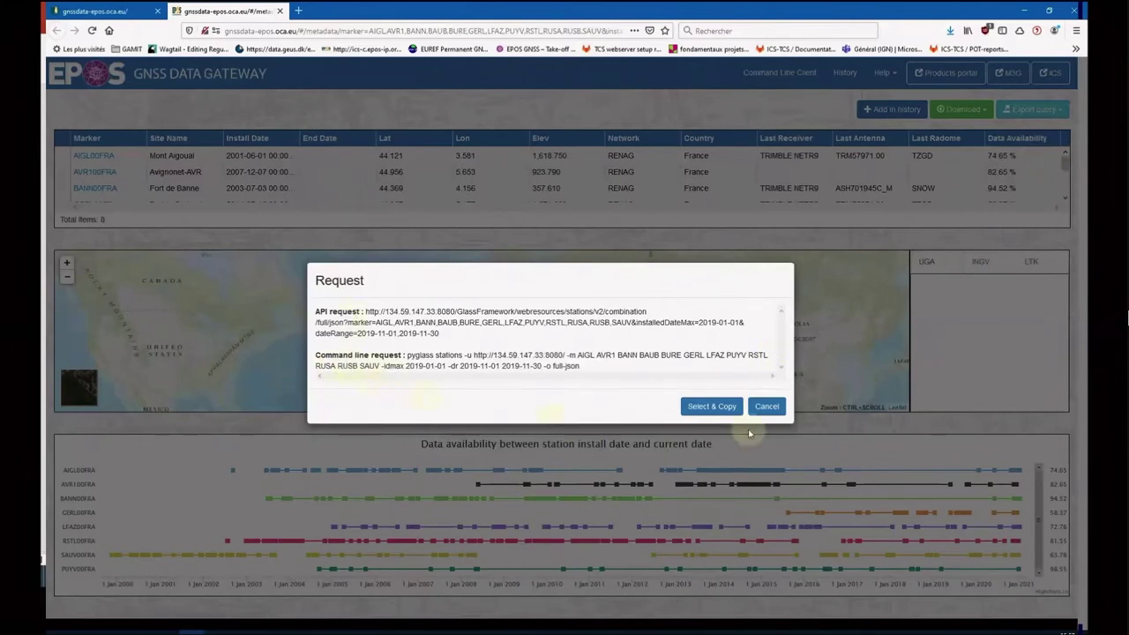
- Close the JSON request dialog and go back to the site search tab
{"action": "left_click", "coordinate": [766, 407]}
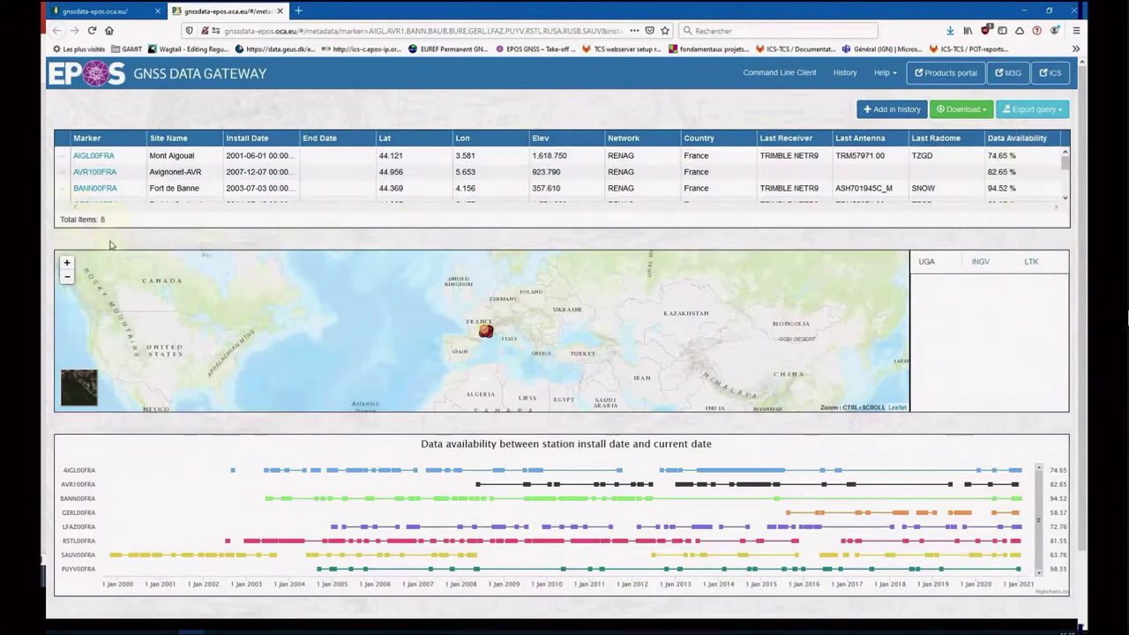
{"action": "left_click", "coordinate": [121, 15]}
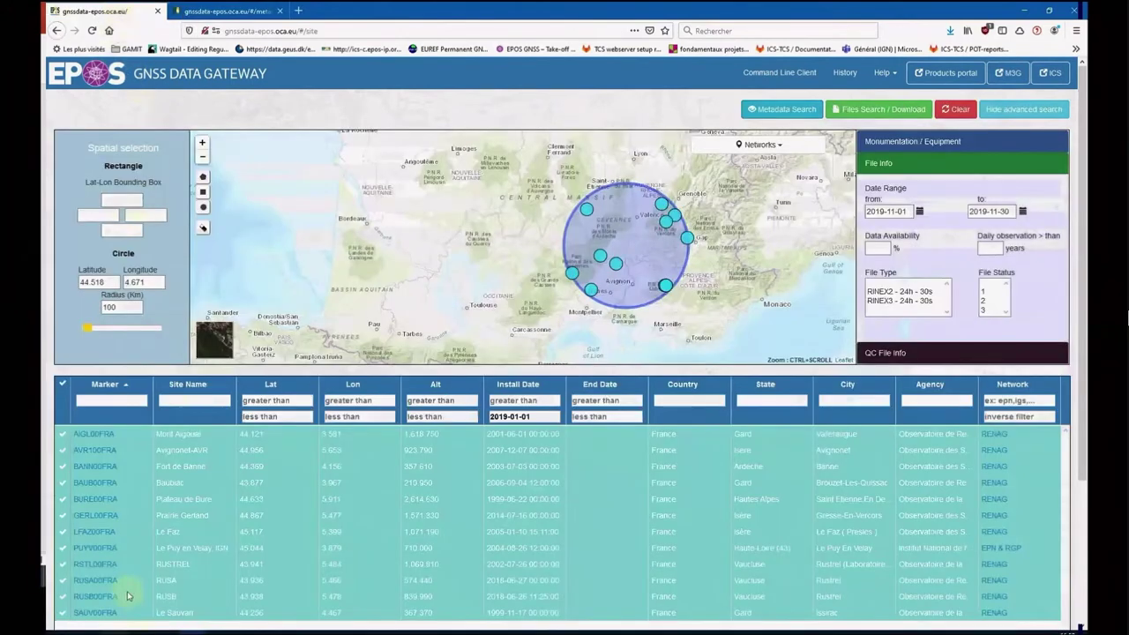
- Zoom and pan the map to southern France and select station AIGL00FRA in the results
{"action": "scroll", "coordinate": [132, 615], "scroll_direction": "down", "scroll_amount": 1}
{"action": "scroll", "coordinate": [132, 615], "scroll_direction": "down", "scroll_amount": 3}
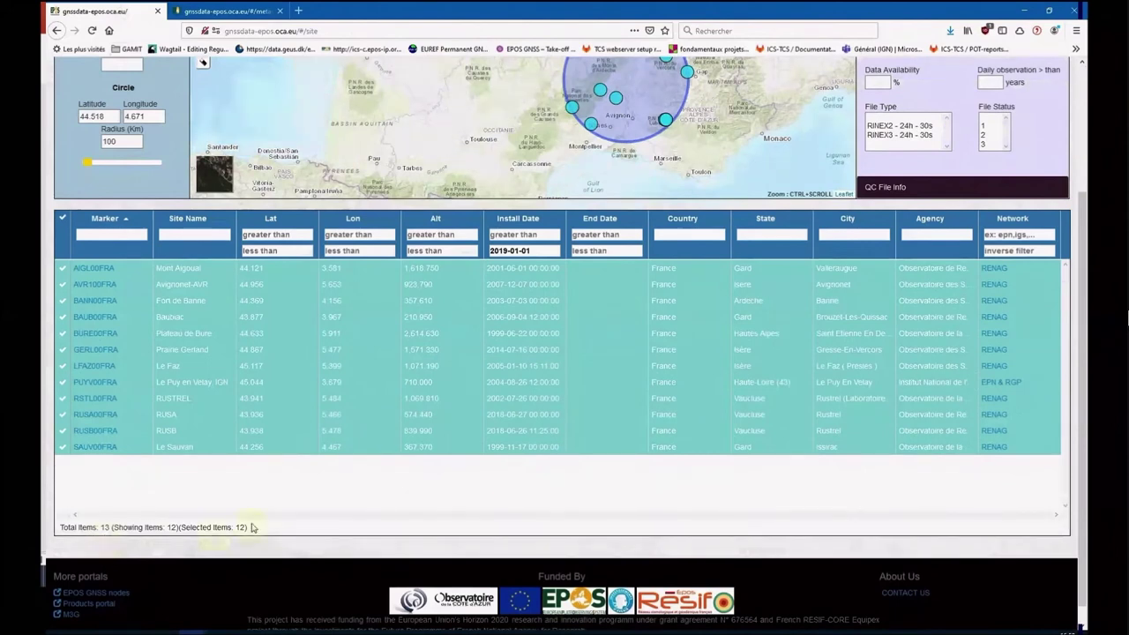
{"action": "left_click", "coordinate": [260, 12]}
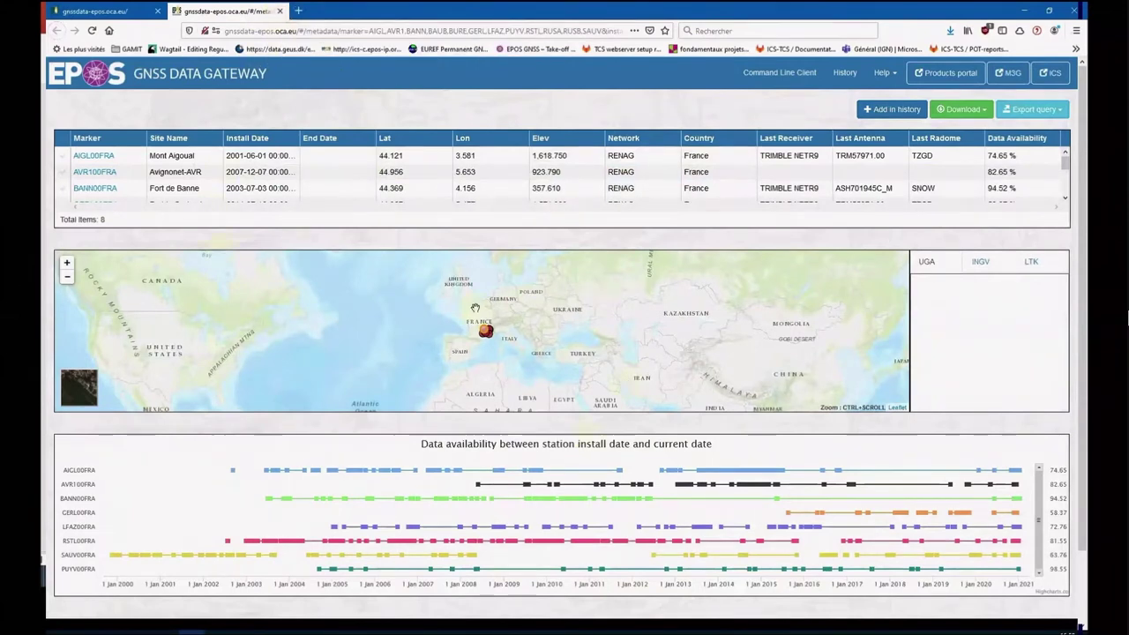
{"action": "scroll", "coordinate": [478, 337], "scroll_direction": "up", "scroll_amount": 5, "text": "ctrl"}
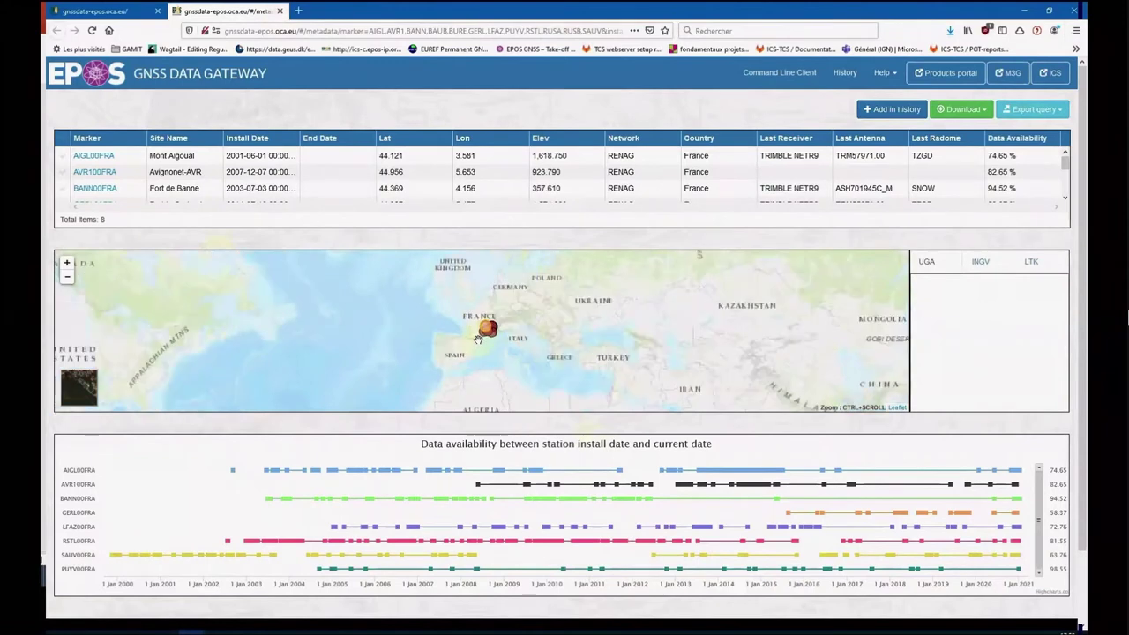
{"action": "scroll", "coordinate": [477, 340], "scroll_direction": "down", "scroll_amount": 2, "text": "ctrl"}
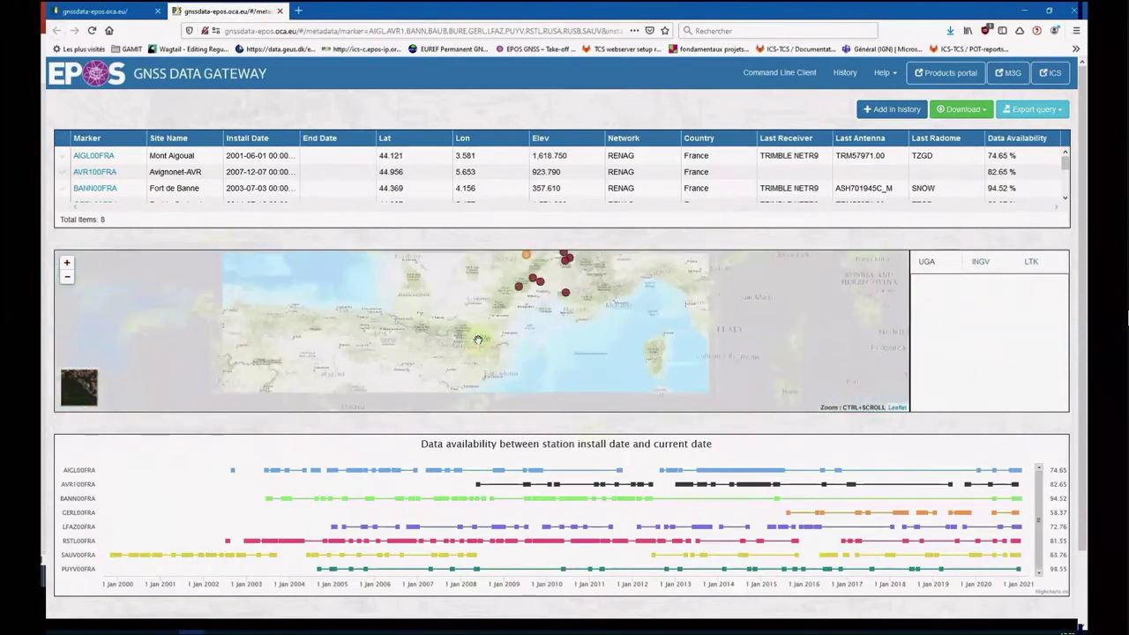
{"action": "left_click_drag", "start_coordinate": [485, 336], "coordinate": [443, 400]}
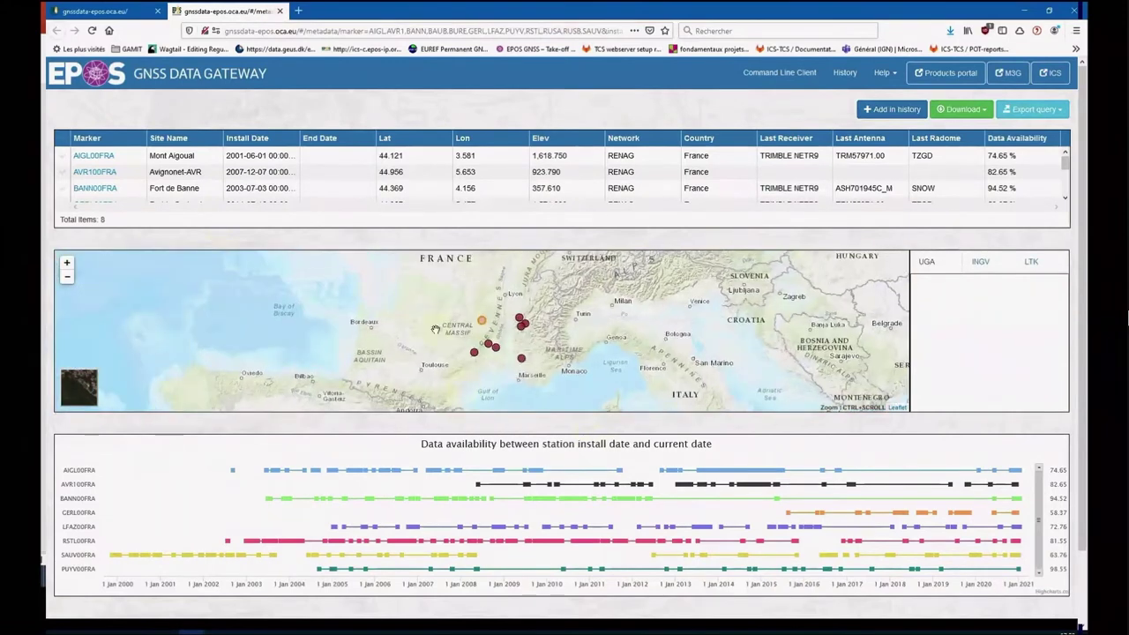
{"action": "left_click", "coordinate": [63, 158]}
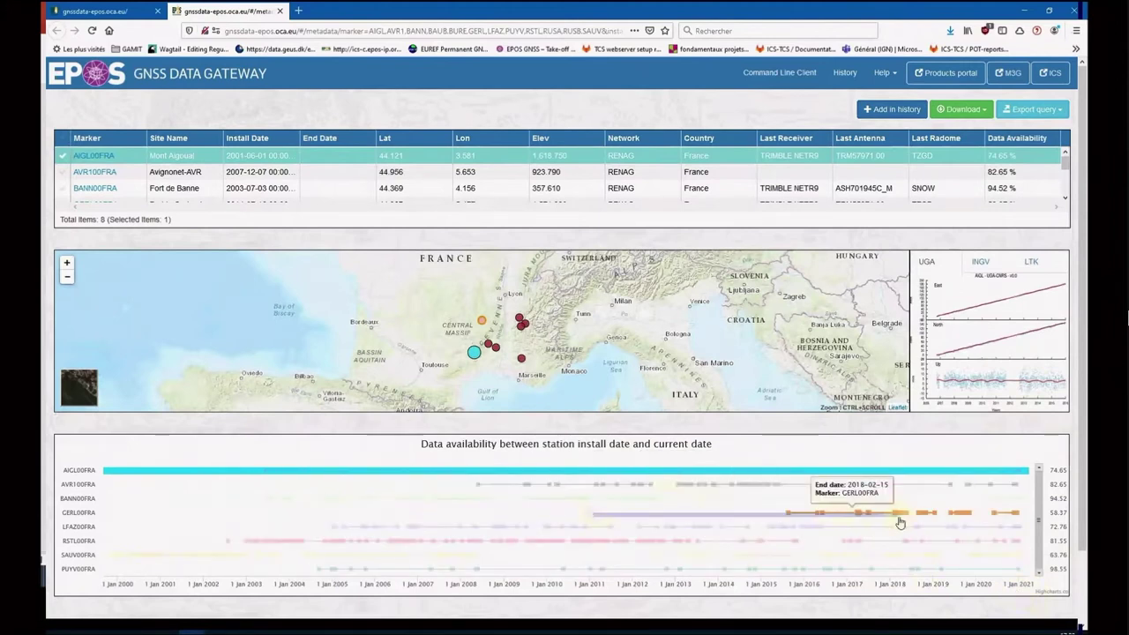
- Zoom the availability chart to GERL00FRA, reset it, then open AIGL00FRA's station metadata page
{"action": "left_click", "coordinate": [900, 520]}
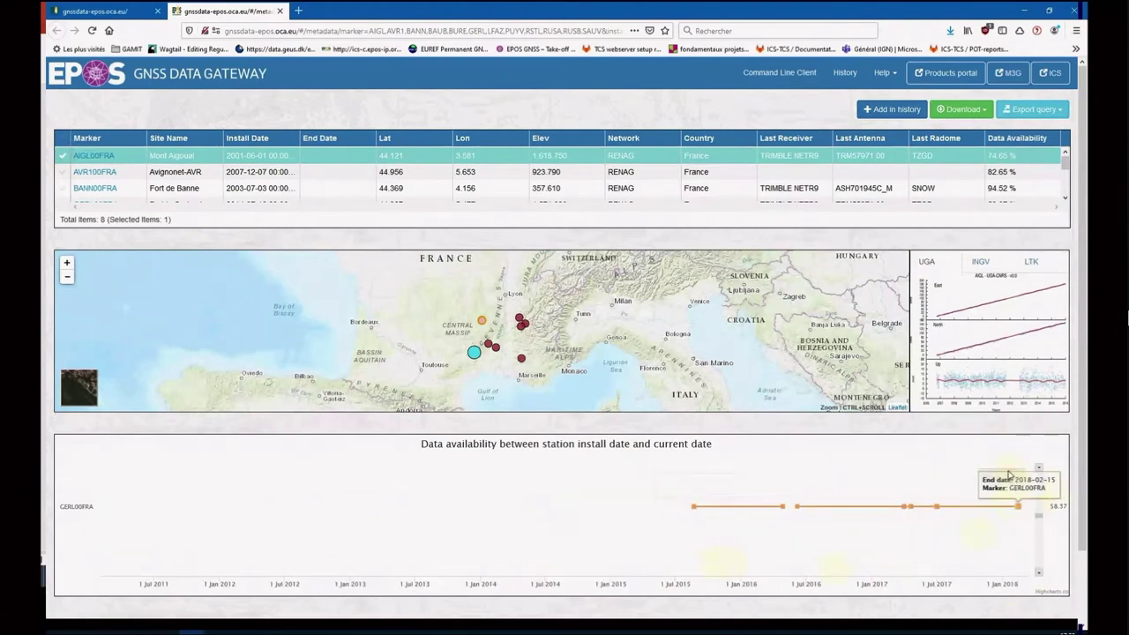
{"action": "left_click", "coordinate": [984, 479]}
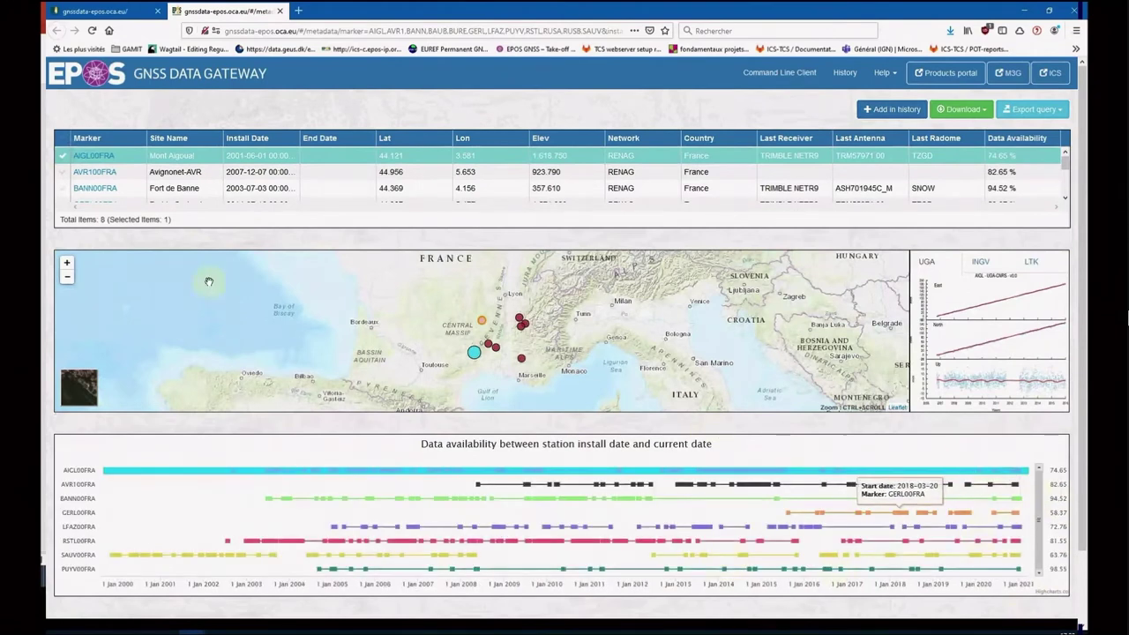
{"action": "left_click", "coordinate": [85, 158]}
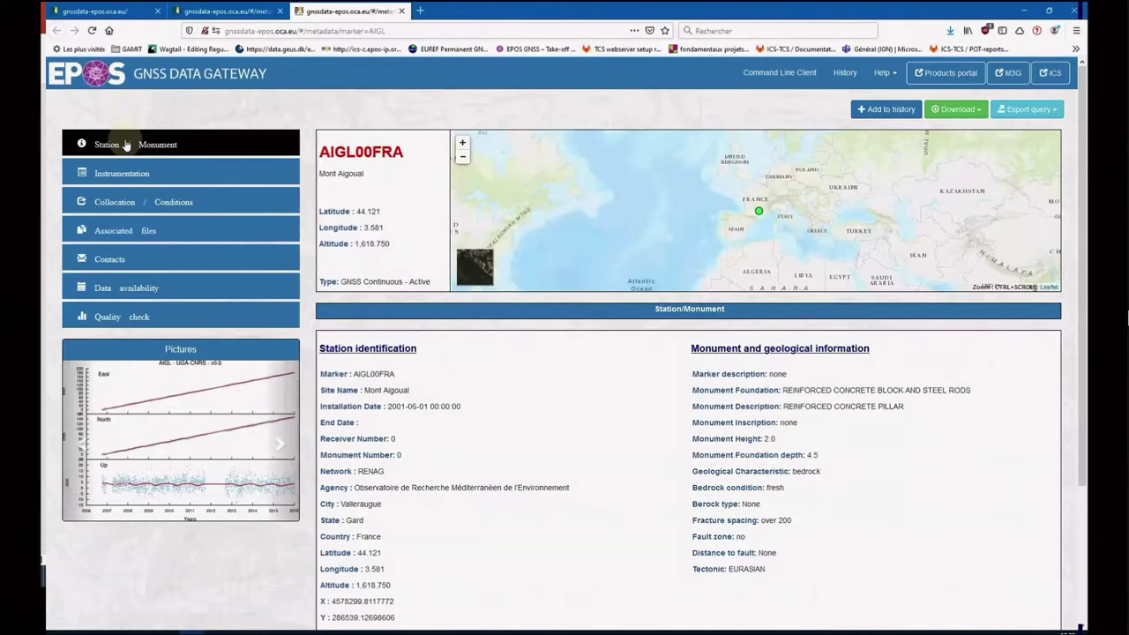
- Browse AIGL00FRA's instrumentation and contacts, ending on its 74.64 % data availability view
{"action": "left_click", "coordinate": [126, 174]}
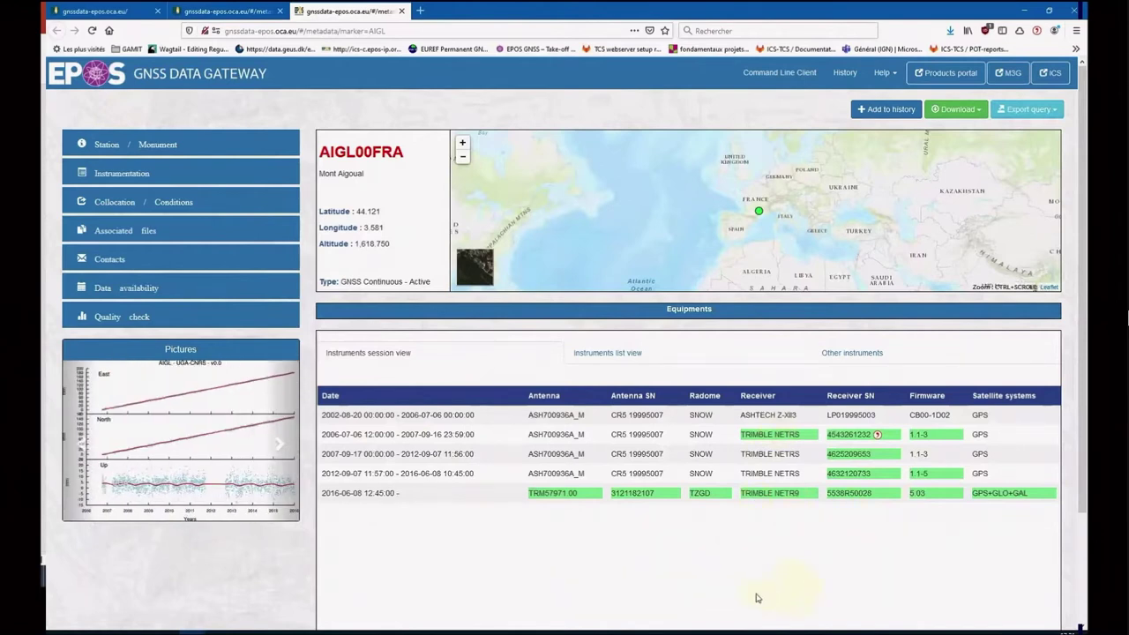
{"action": "left_click", "coordinate": [120, 259]}
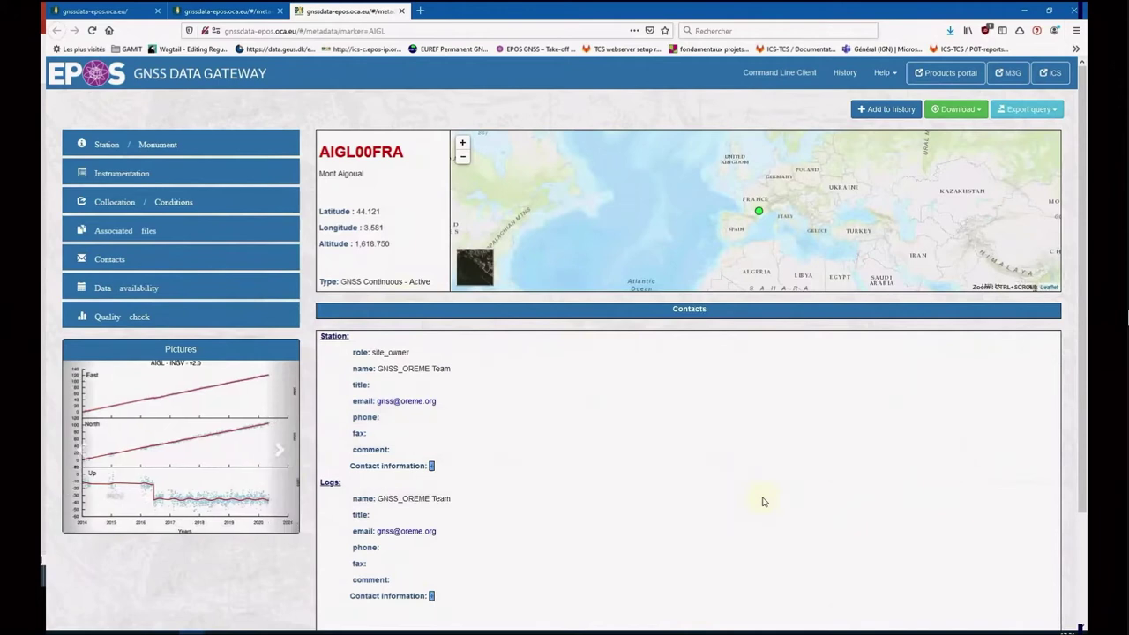
{"action": "scroll", "coordinate": [764, 494], "scroll_direction": "down", "scroll_amount": 3}
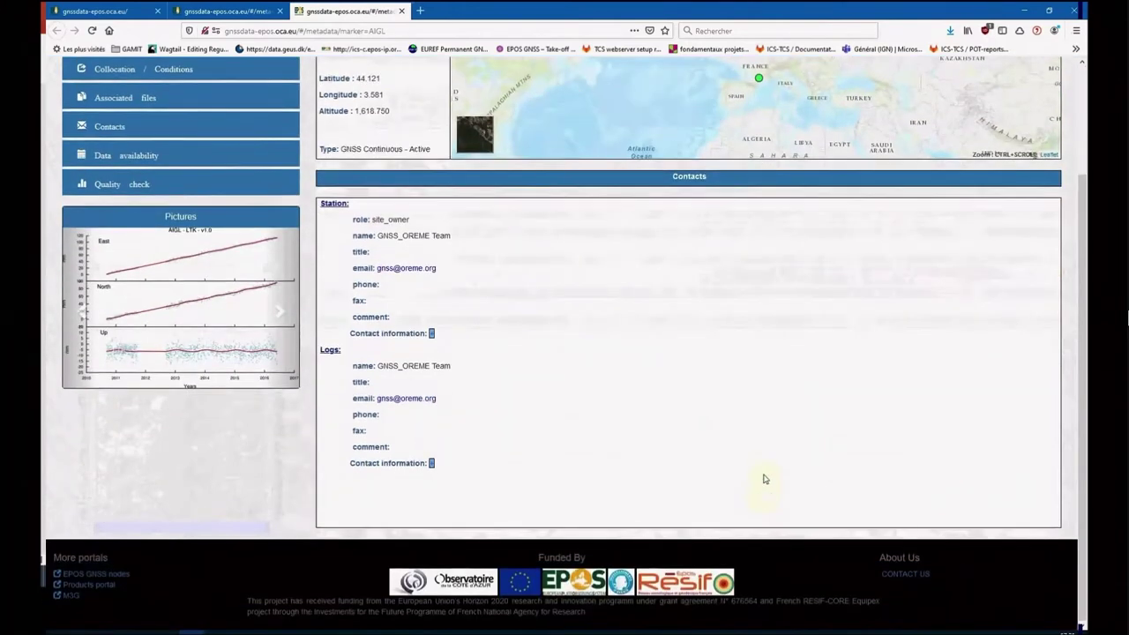
{"action": "scroll", "coordinate": [764, 479], "scroll_direction": "up", "scroll_amount": 3}
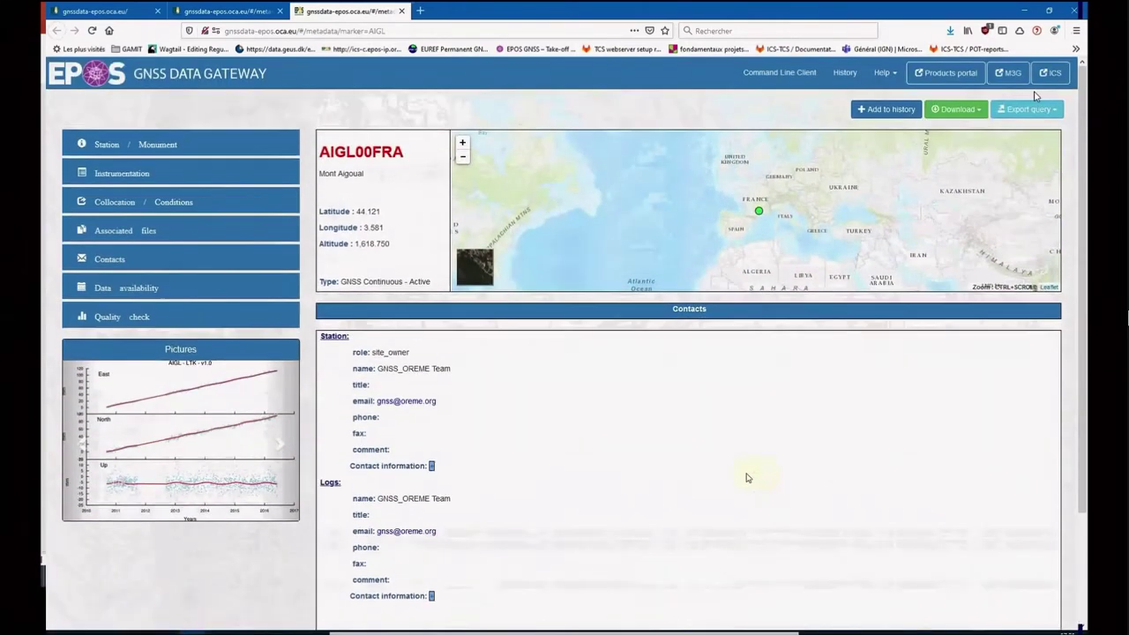
{"action": "left_click", "coordinate": [88, 292]}
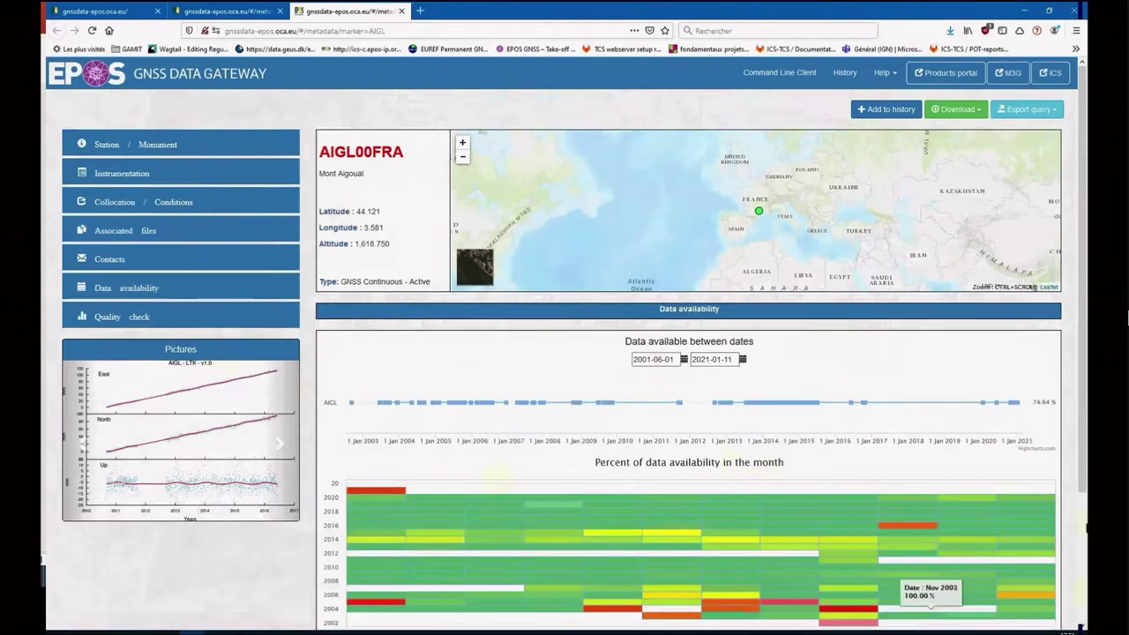
- Expand AIGL's January 2016 heatmap cell to show its individual days
{"action": "left_click_drag", "start_coordinate": [1081, 467], "coordinate": [1076, 559]}
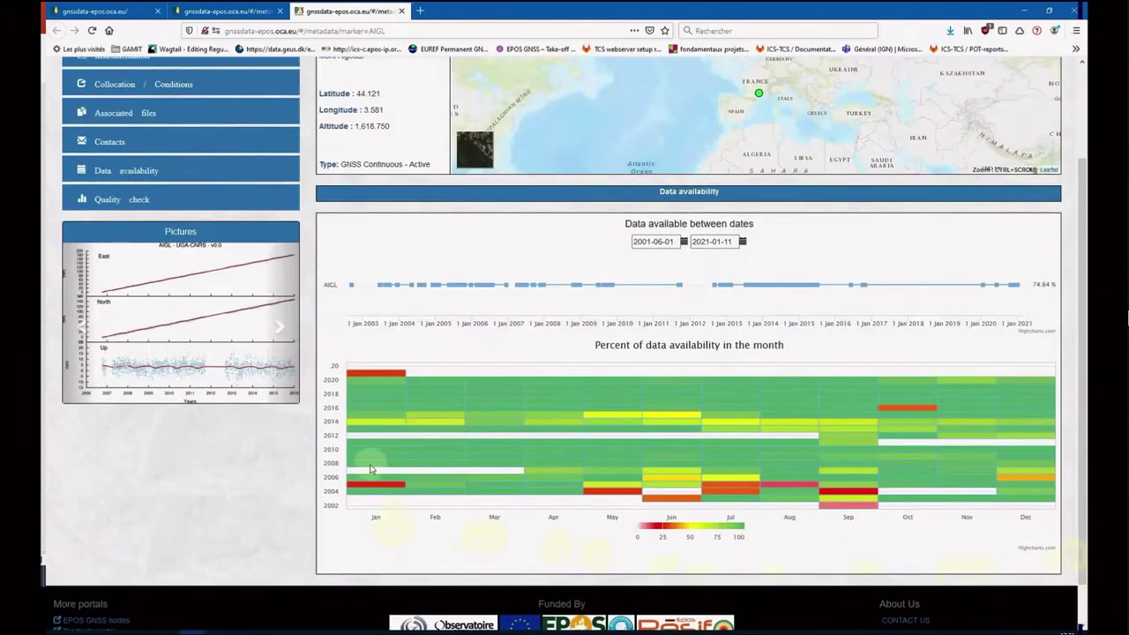
{"action": "mouse_move", "coordinate": [371, 411]}
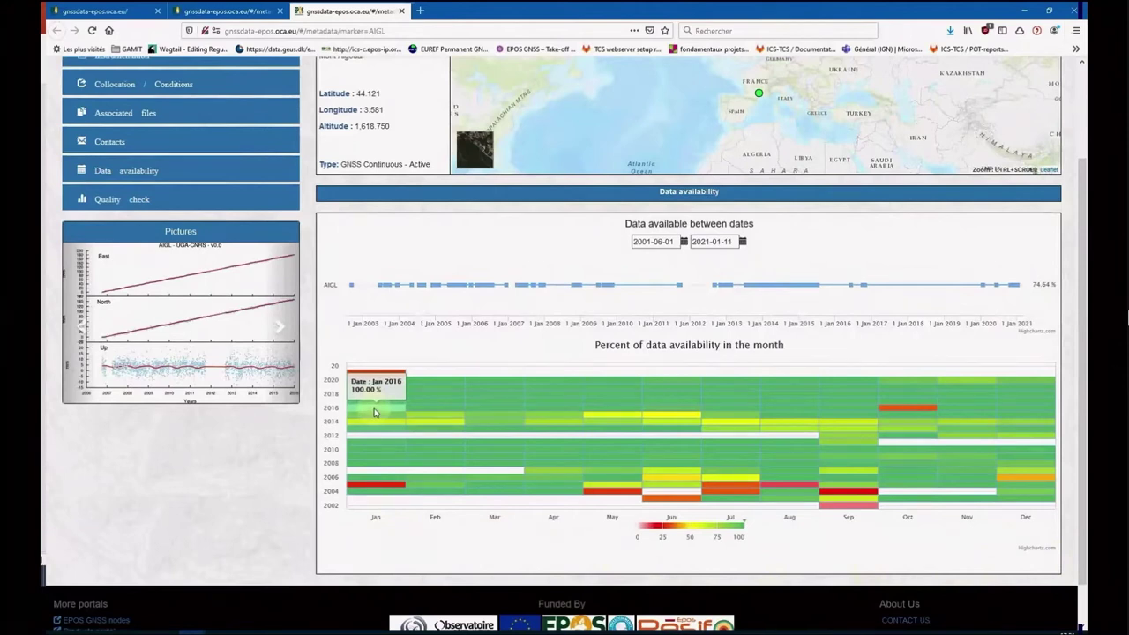
{"action": "left_click", "coordinate": [374, 412]}
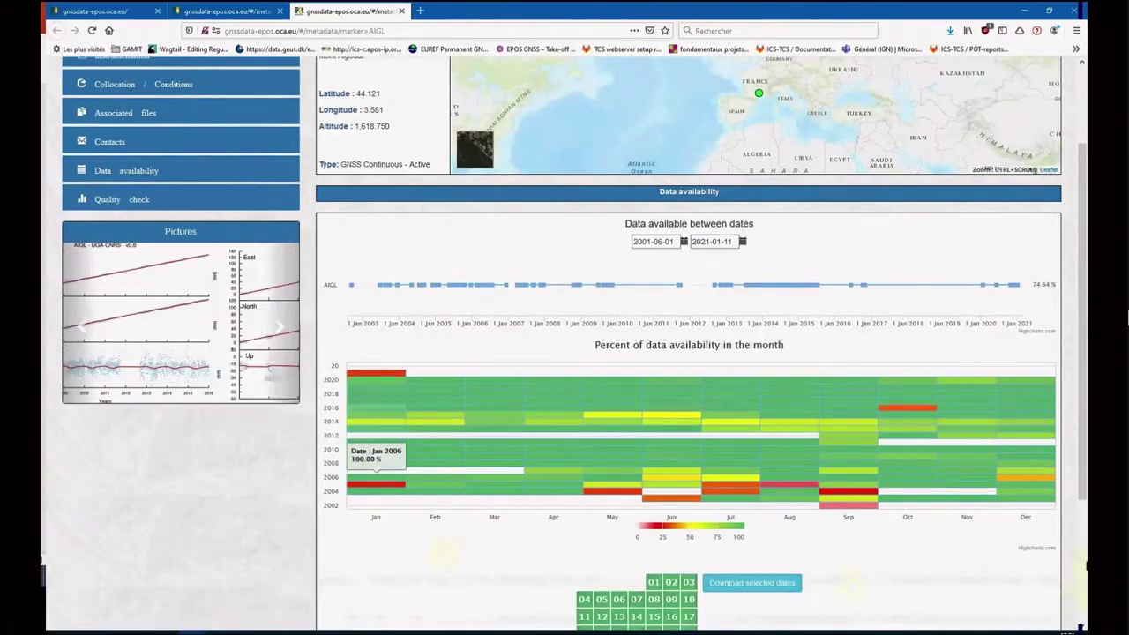
{"action": "scroll", "coordinate": [803, 485], "scroll_direction": "down", "scroll_amount": 3}
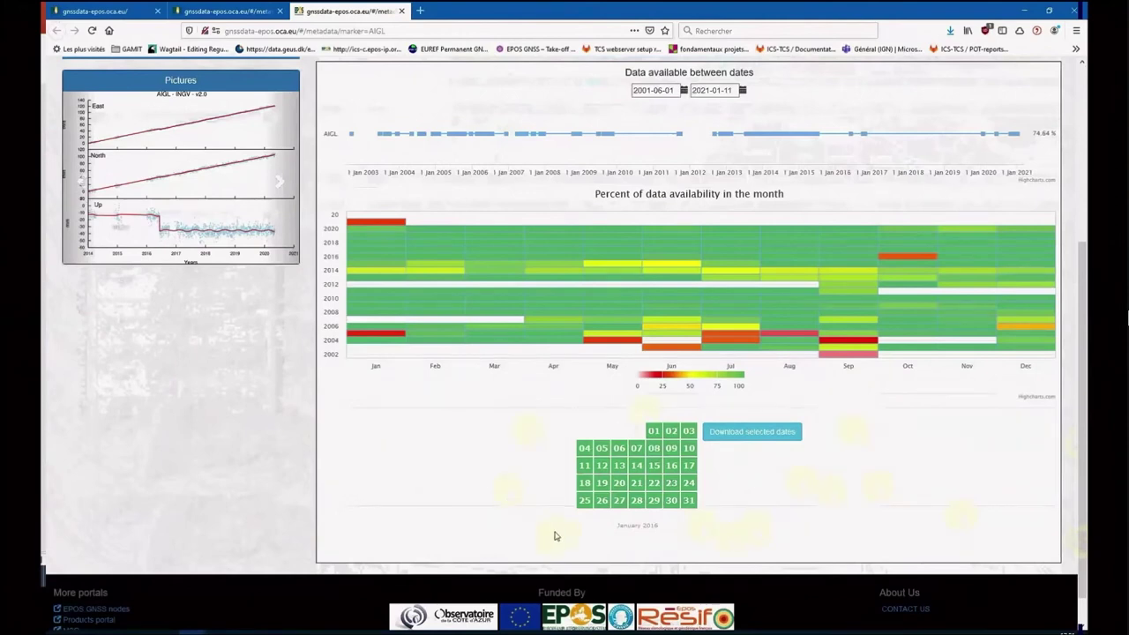
- Select January 2016 days 11–13, request their download, and cancel the file-save prompt
{"action": "left_click", "coordinate": [652, 432]}
{"action": "left_click", "coordinate": [653, 431]}
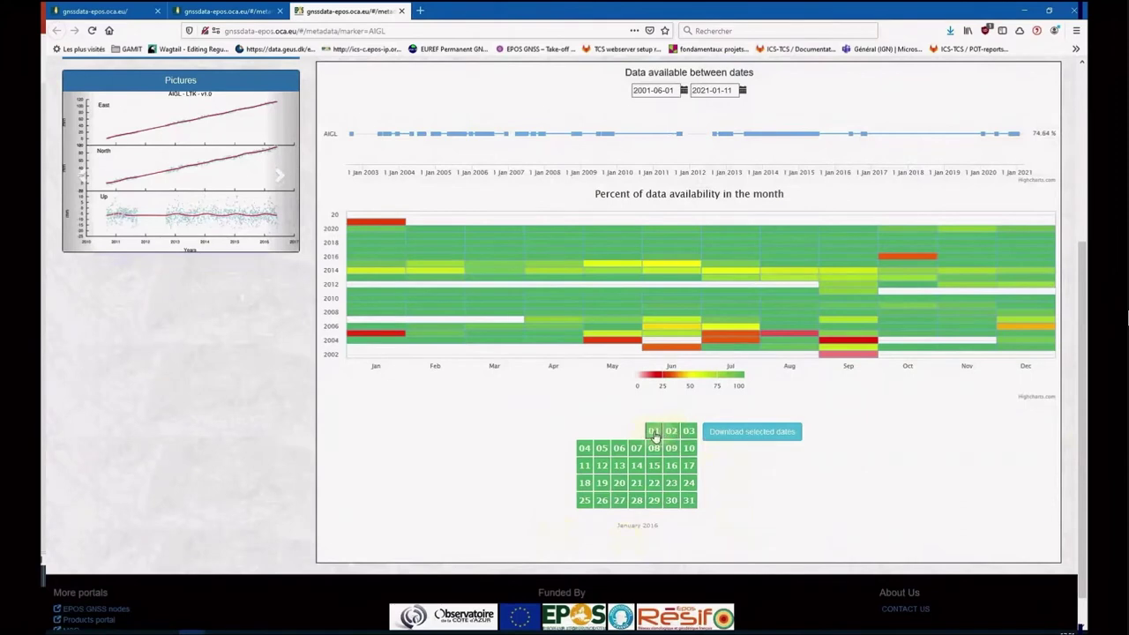
{"action": "left_click", "coordinate": [601, 463]}
{"action": "left_click", "coordinate": [617, 467]}
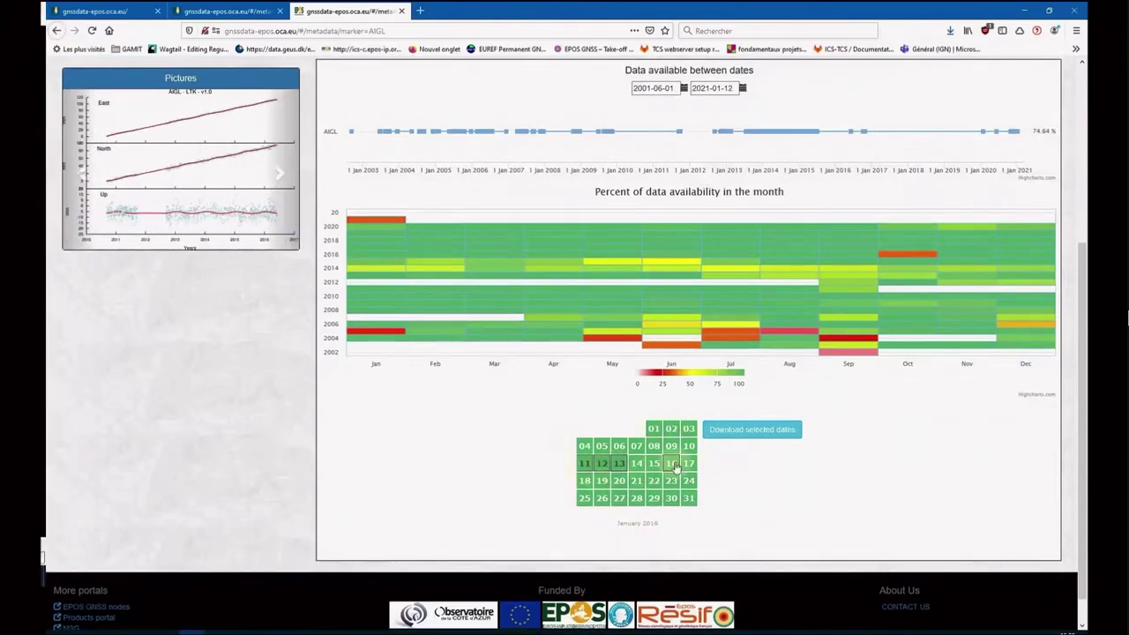
{"action": "left_click", "coordinate": [732, 433]}
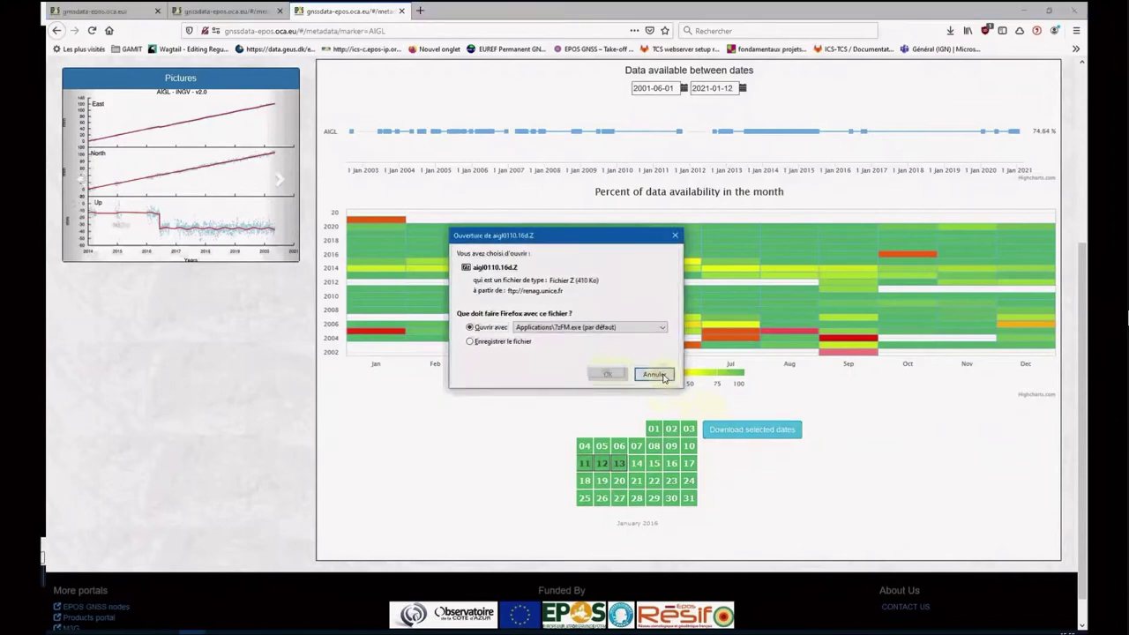
{"action": "left_click", "coordinate": [667, 377]}
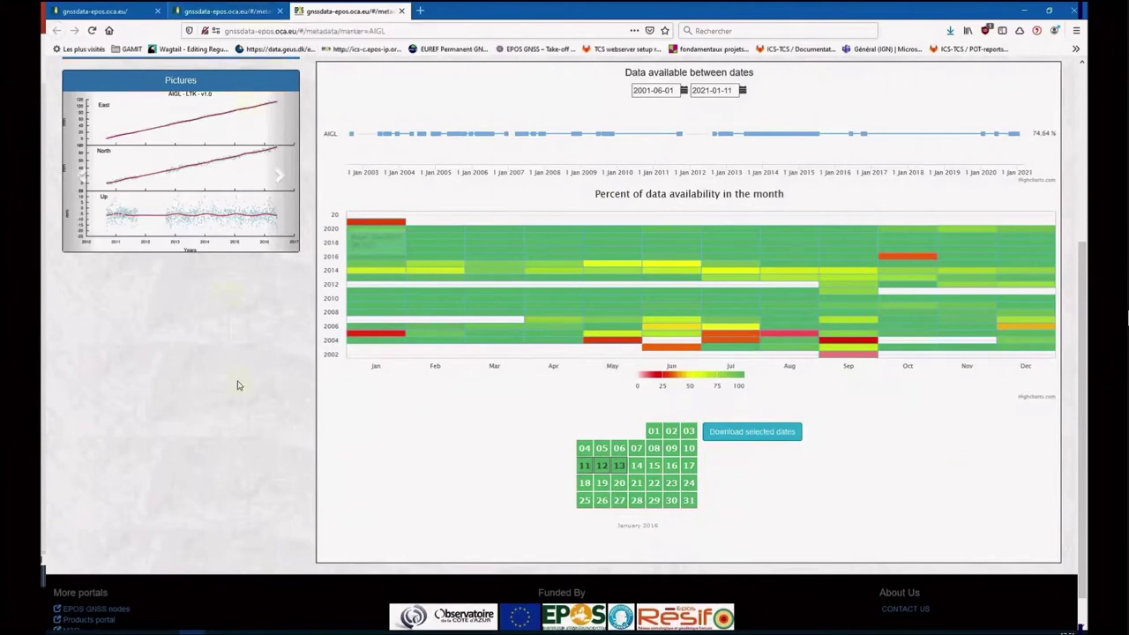
{"action": "scroll", "coordinate": [239, 379], "scroll_direction": "up", "scroll_amount": 3}
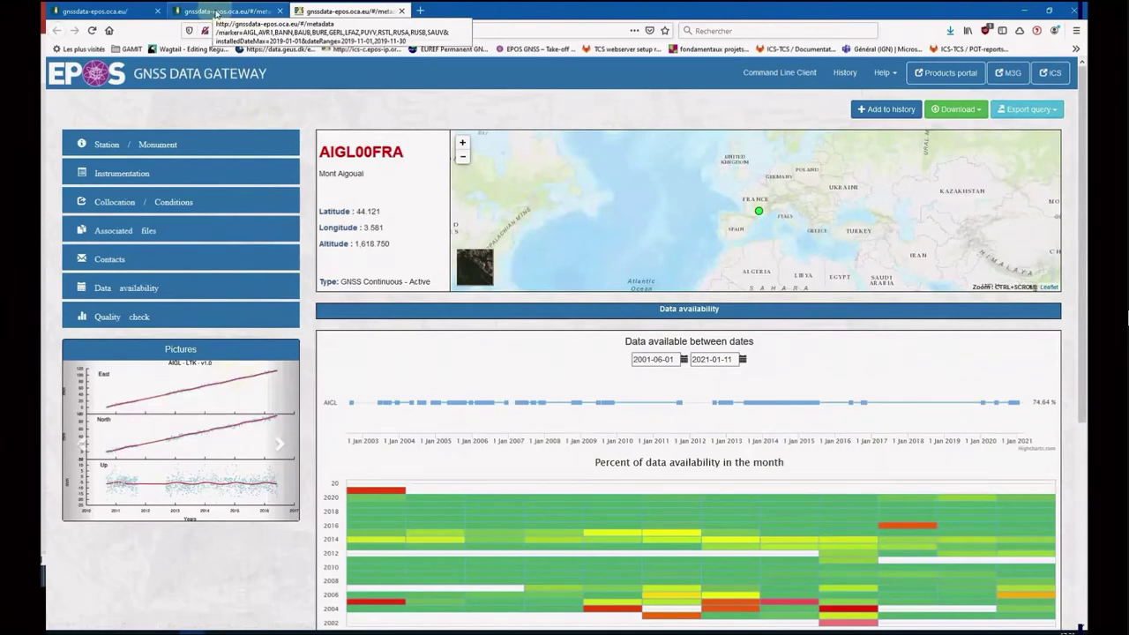
- Open the AIGL station's Quality check options
{"action": "left_click", "coordinate": [145, 318]}
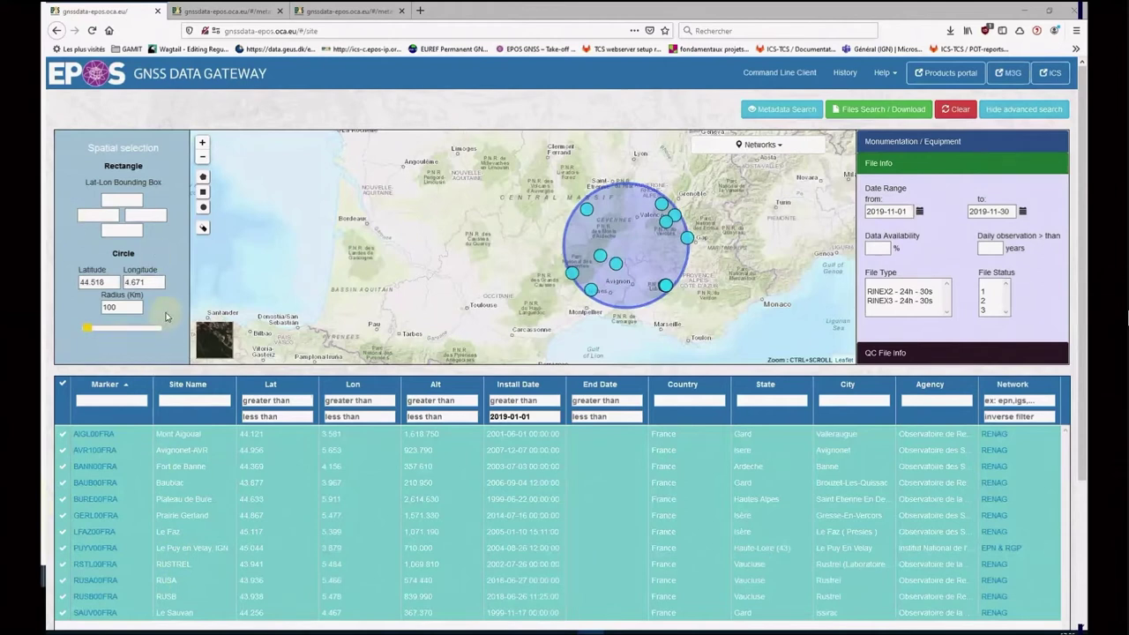
- Search for the 213 November 2019 RINEX2 files and open the Download dropdown above the table
{"action": "left_click", "coordinate": [874, 112]}
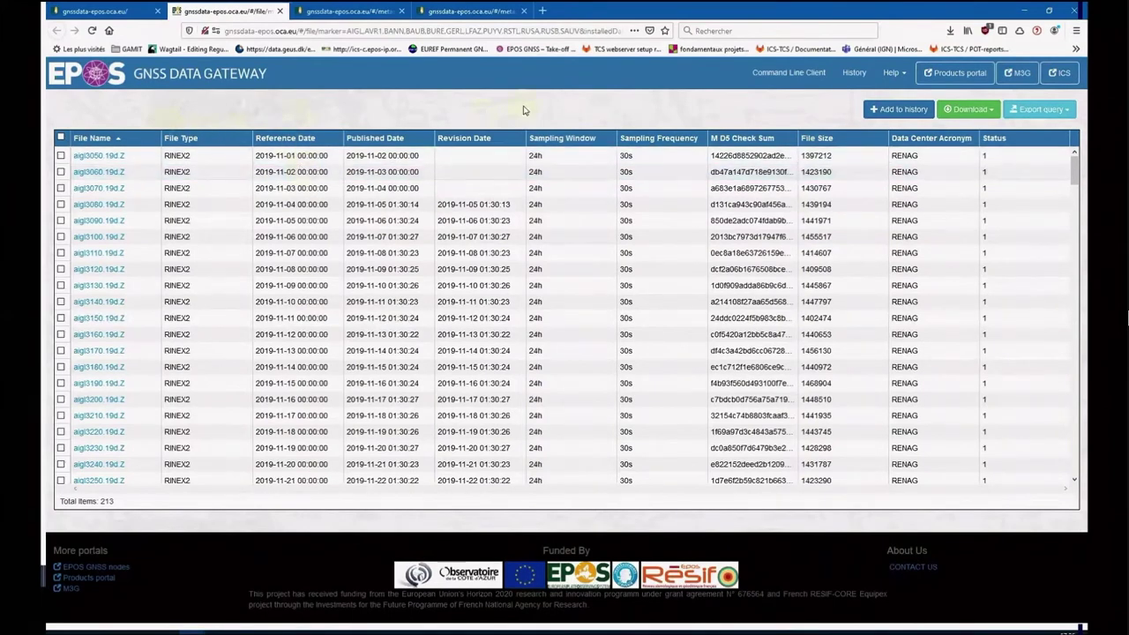
{"action": "left_click", "coordinate": [989, 110]}
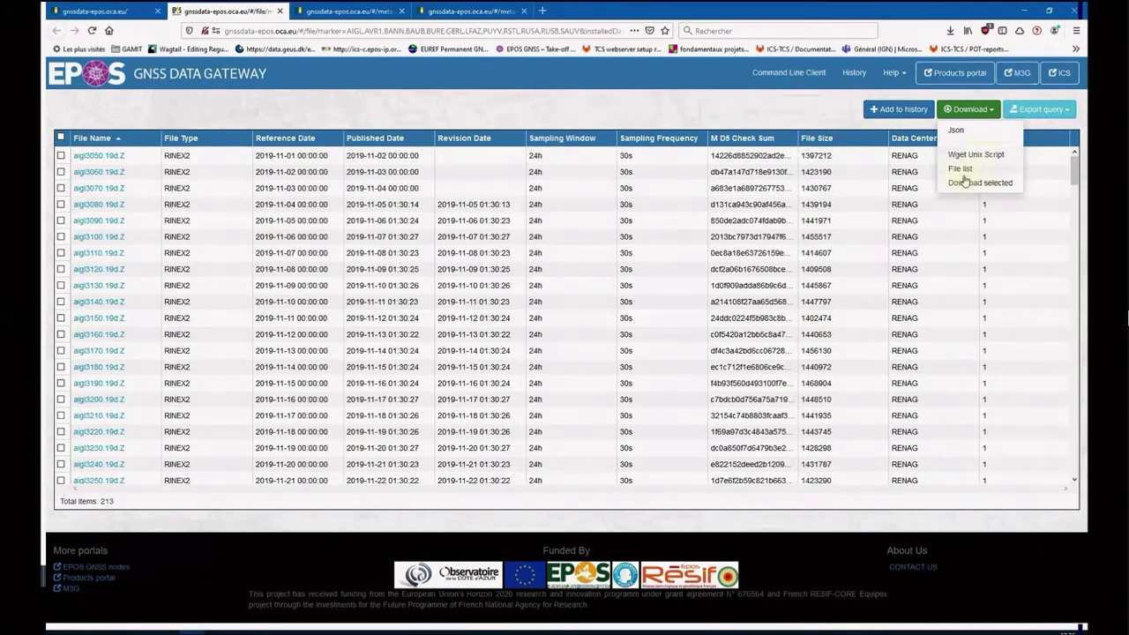
- Download only aigl3090.19d.Z, aigl3100.19d.Z and aigl3110.19d.Z as separate files
{"action": "left_click", "coordinate": [61, 221]}
{"action": "left_click", "coordinate": [61, 237]}
{"action": "left_click", "coordinate": [60, 253]}
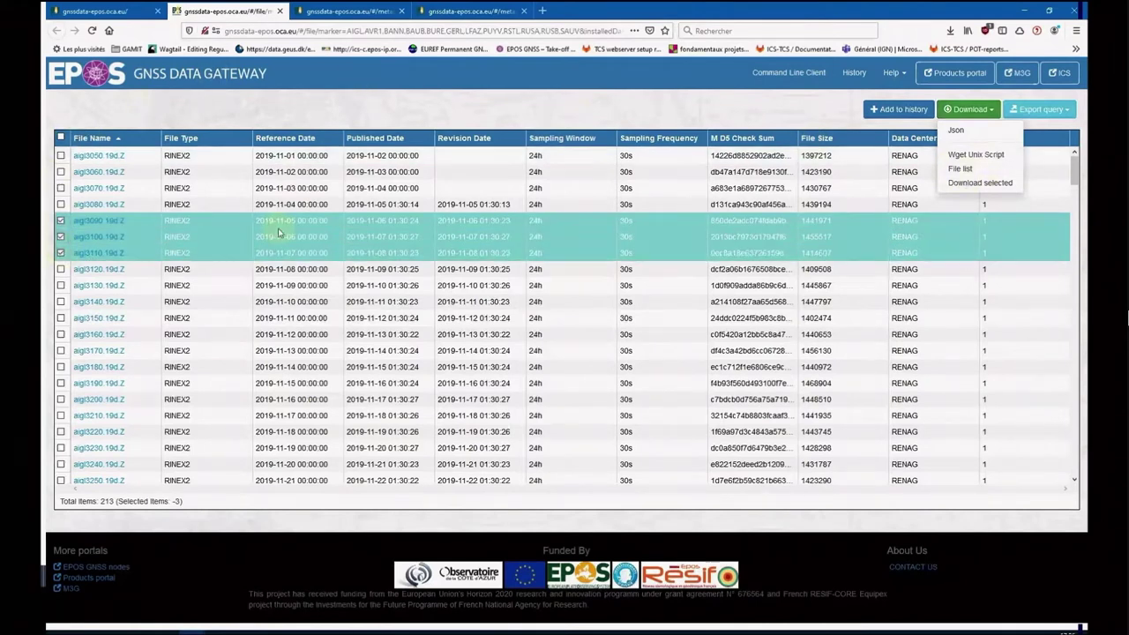
{"action": "left_click", "coordinate": [971, 184]}
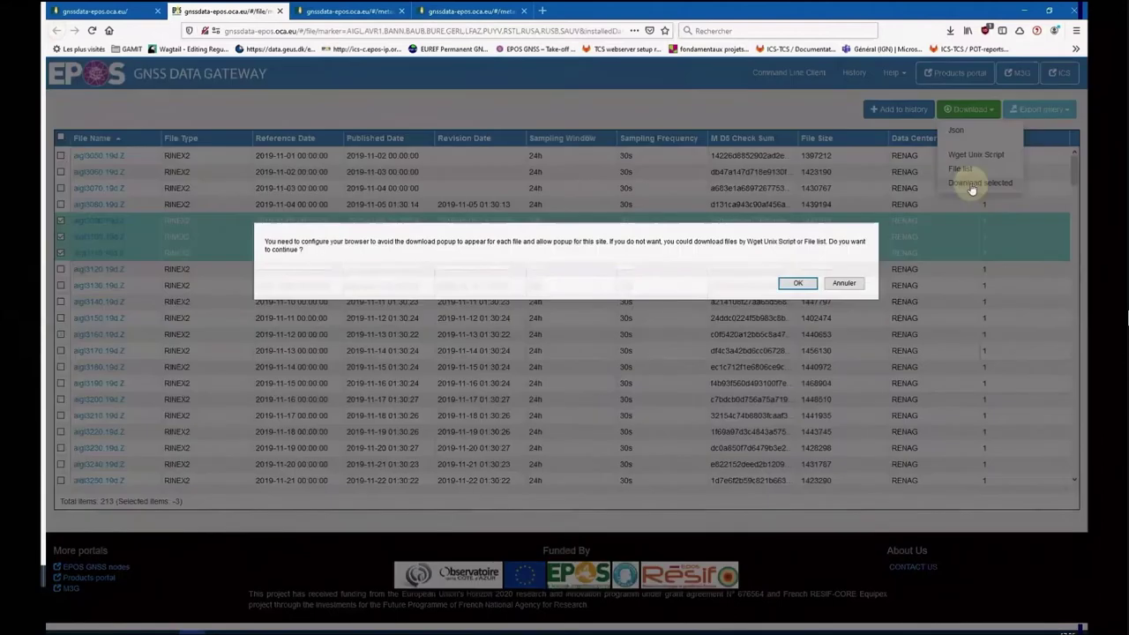
{"action": "left_click", "coordinate": [798, 284]}
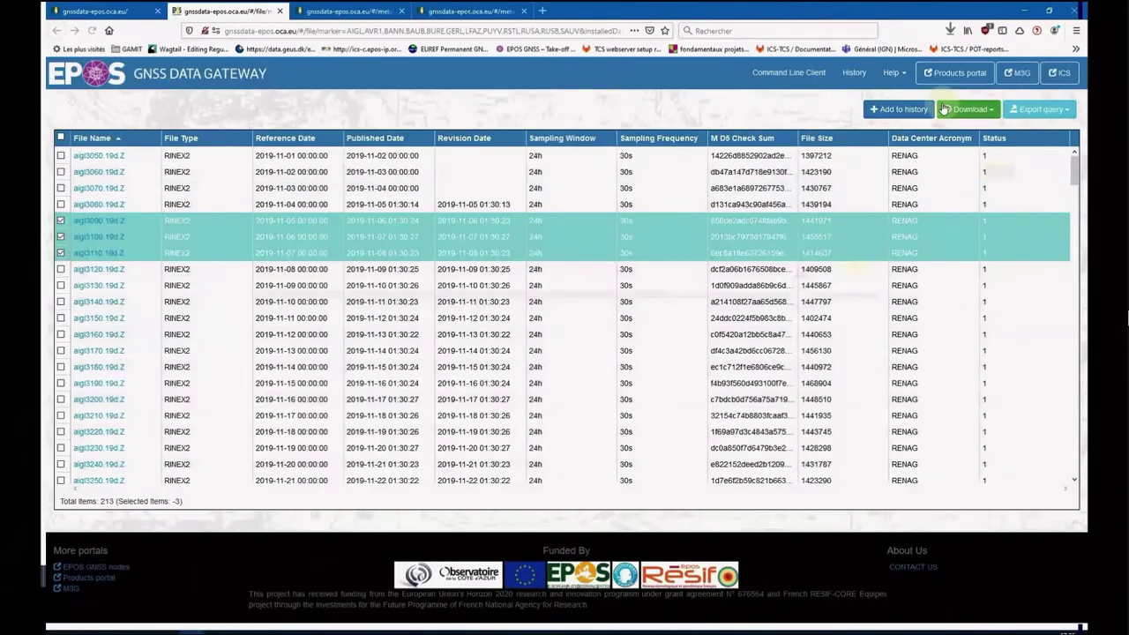
- Check the finished downloads in Firefox, then bring up the Export query options
{"action": "left_click", "coordinate": [950, 31]}
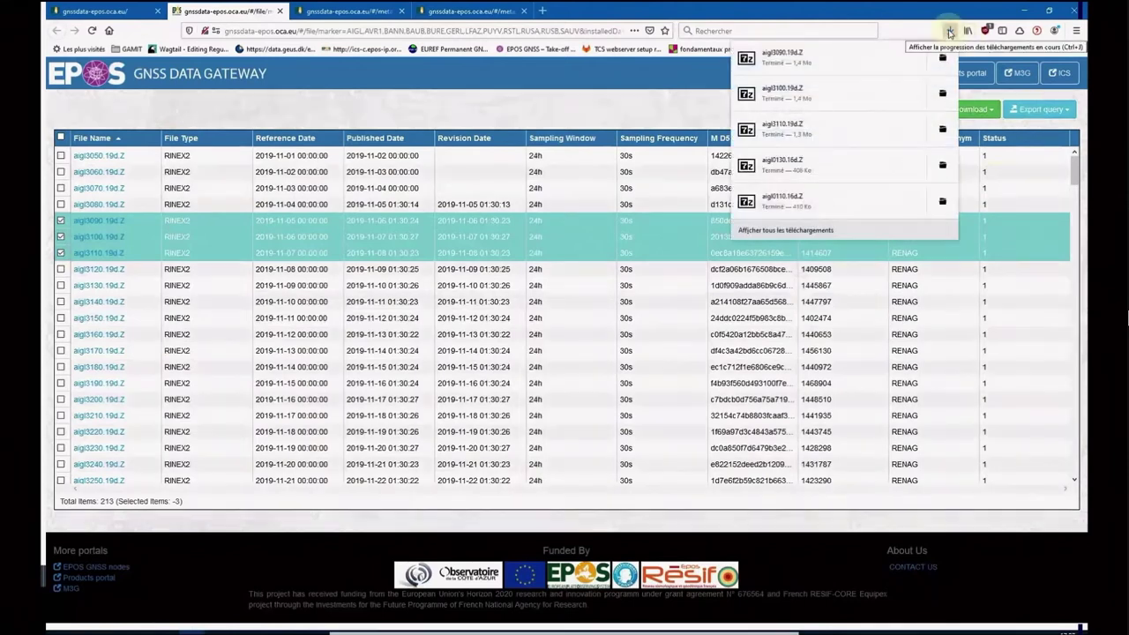
{"action": "left_click", "coordinate": [529, 113]}
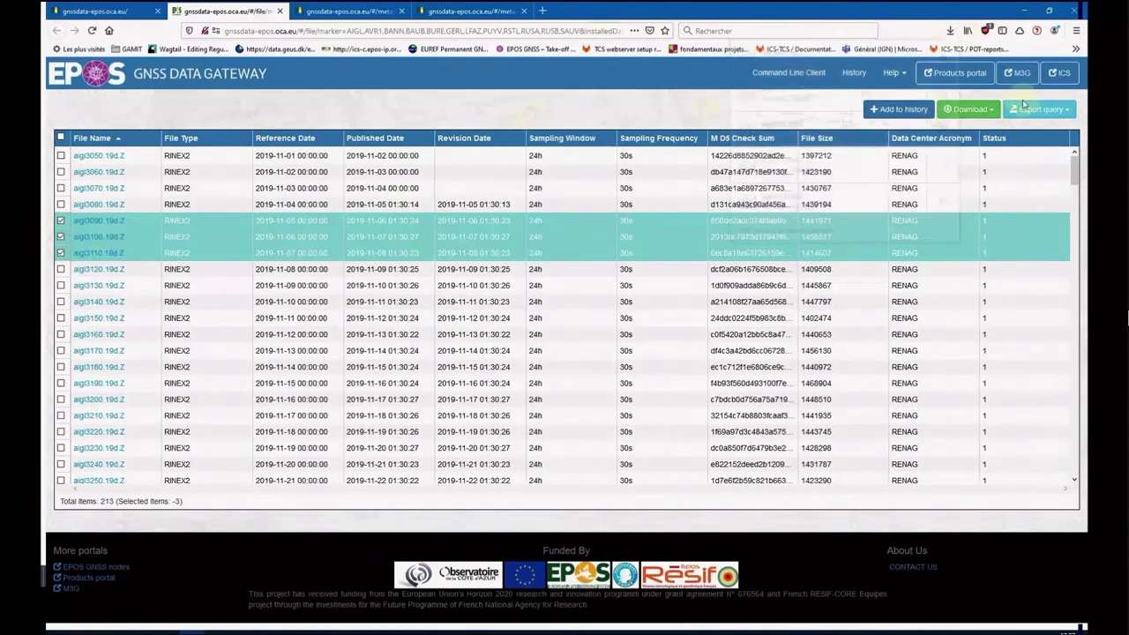
{"action": "left_click", "coordinate": [1035, 109]}
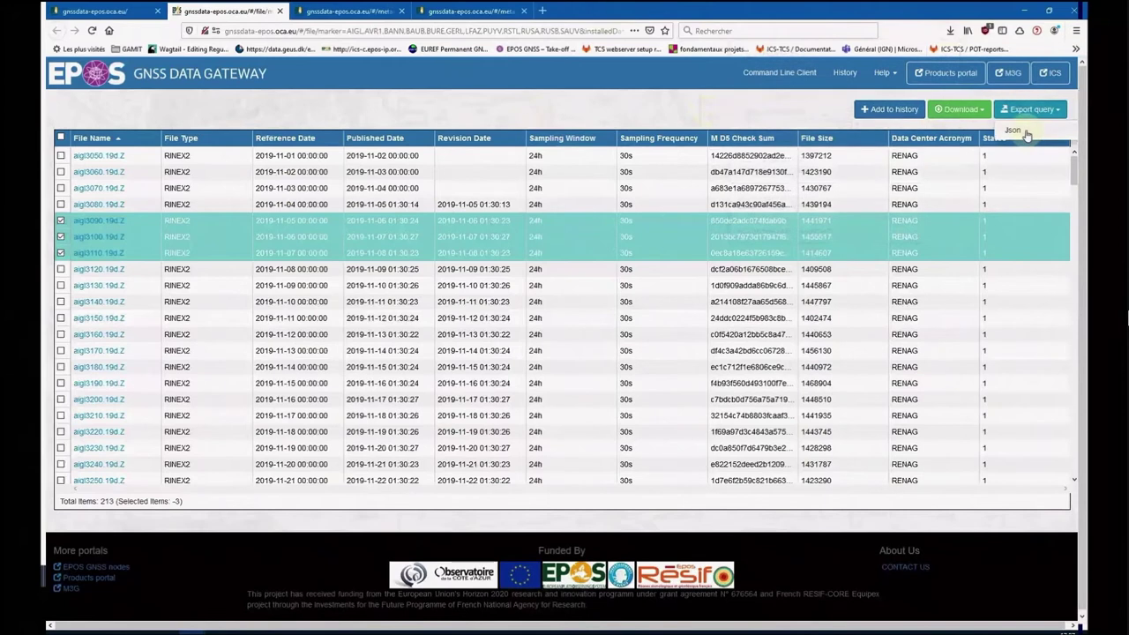
{"action": "left_click", "coordinate": [1027, 138]}
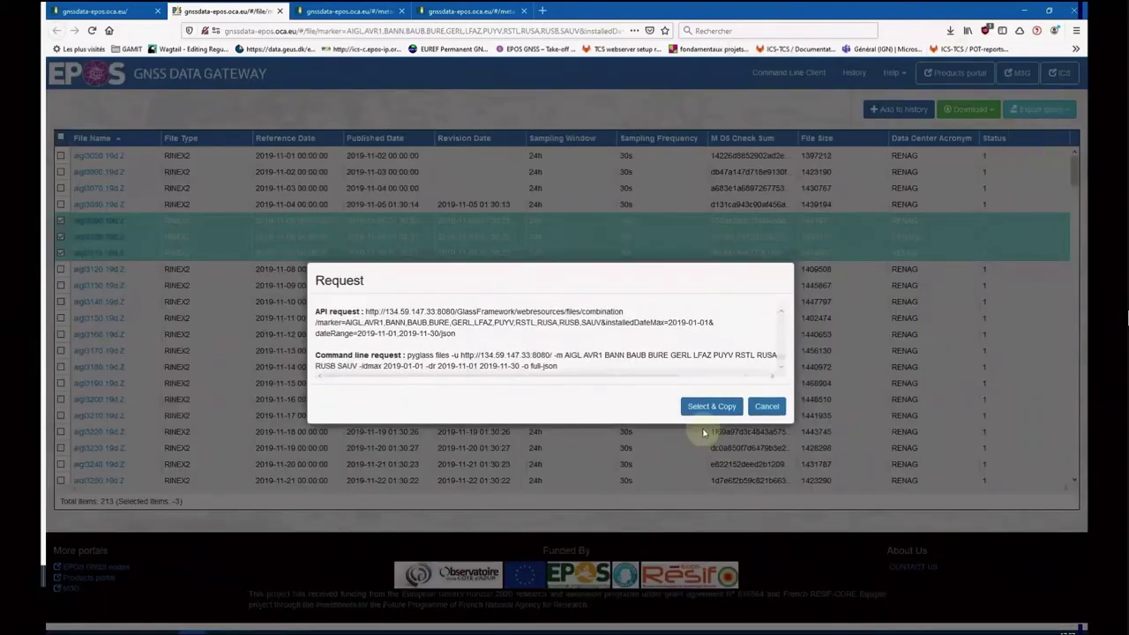
{"action": "left_click", "coordinate": [767, 405]}
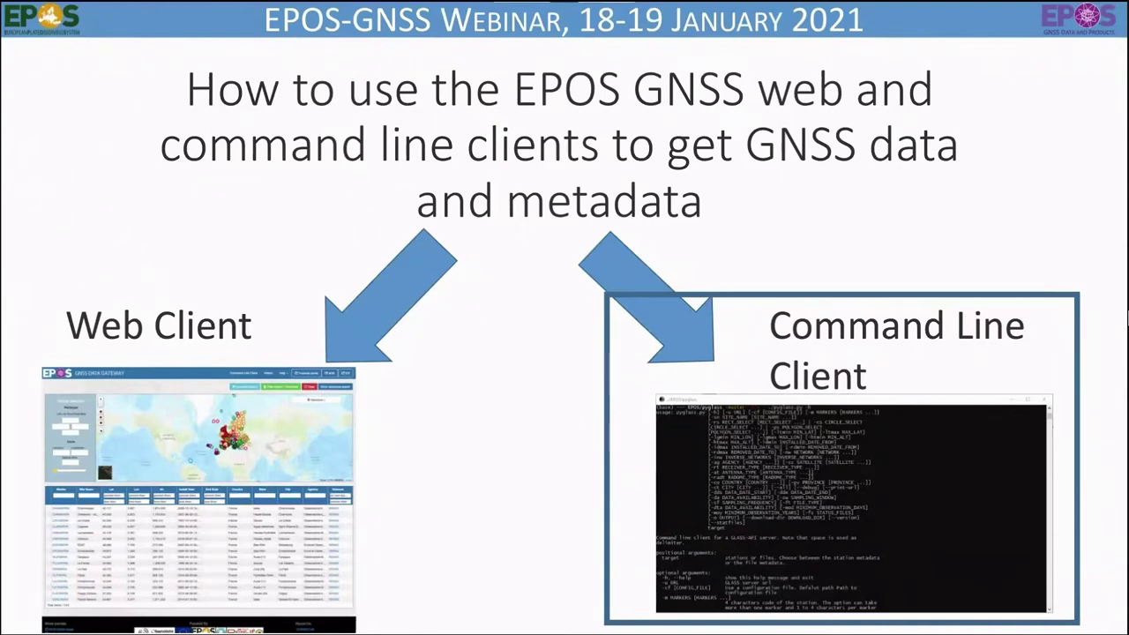
- Advance to the slide introducing the EPOS GNSS command line client
{"action": "key", "text": "Right"}
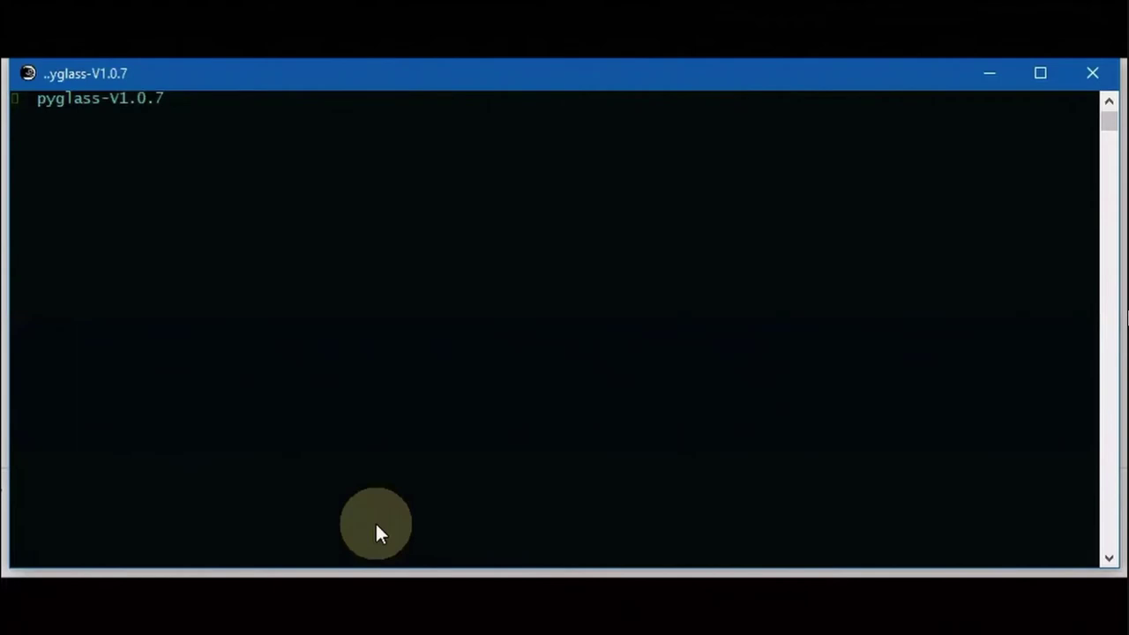
- List the pyglass-V1.0.7 folder, clear the screen, and run ./pyglass.py -h
{"action": "type", "text": "ls"}
{"action": "key", "text": "Return"}
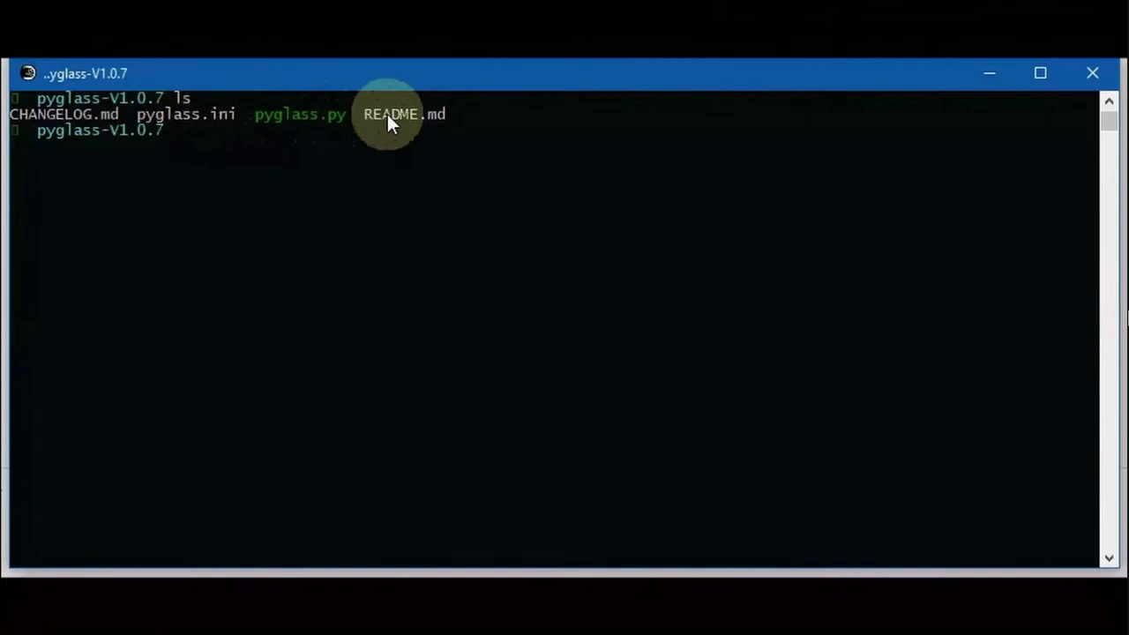
{"action": "key", "text": "ctrl+l"}
{"action": "type", "text": "./pygla"}
{"action": "key", "text": "Tab"}
{"action": "type", "text": "-h"}
{"action": "key", "text": "Return"}
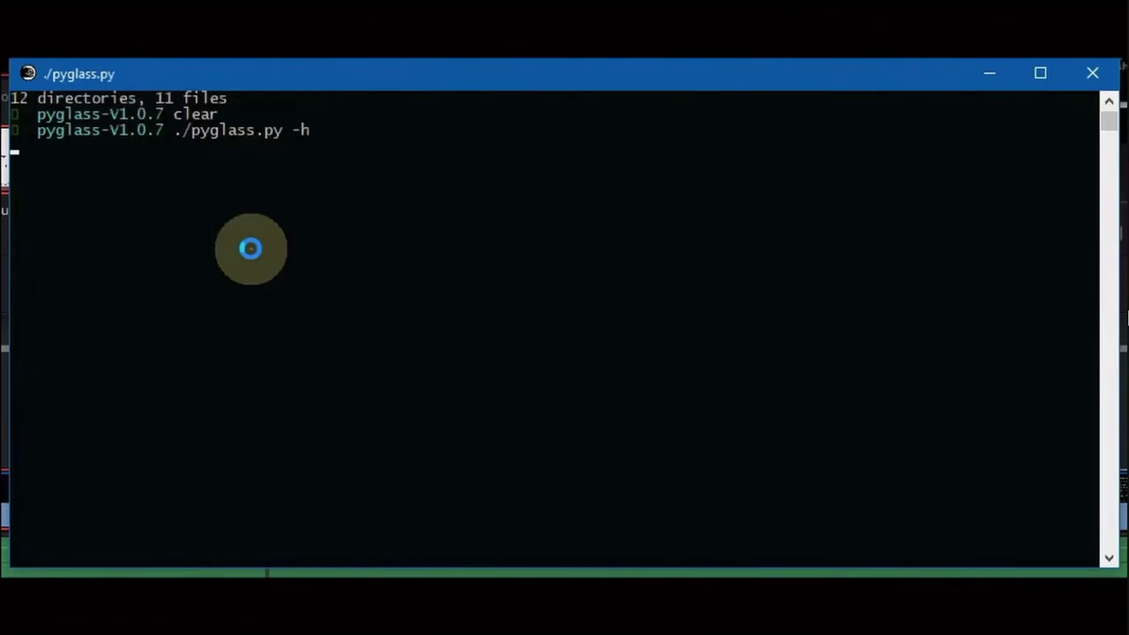
- Scroll through the help covering station, date, file type, output format and --download-dir options
{"action": "scroll", "coordinate": [251, 249], "scroll_direction": "up", "scroll_amount": 9}
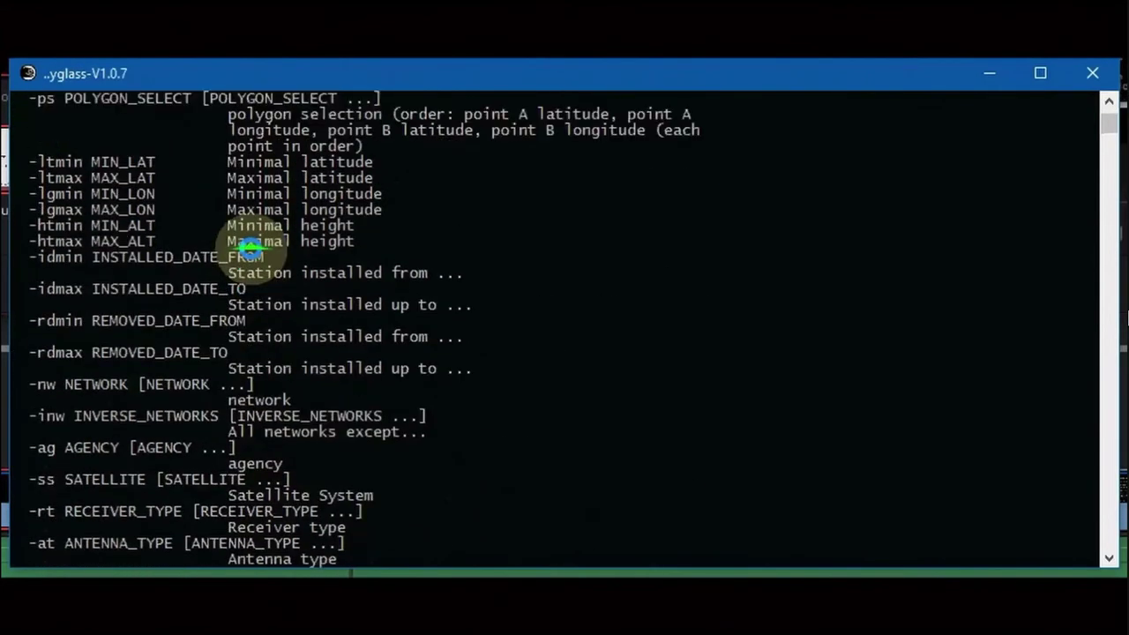
{"action": "scroll", "coordinate": [158, 255], "scroll_direction": "up", "scroll_amount": 8}
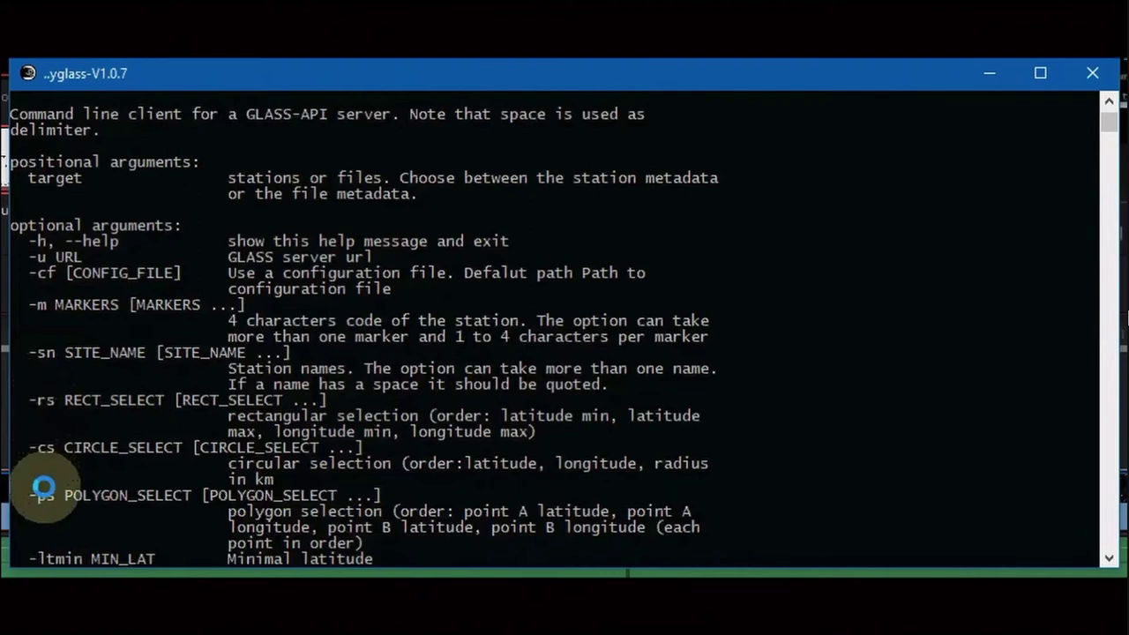
{"action": "scroll", "coordinate": [44, 487], "scroll_direction": "down", "scroll_amount": 4}
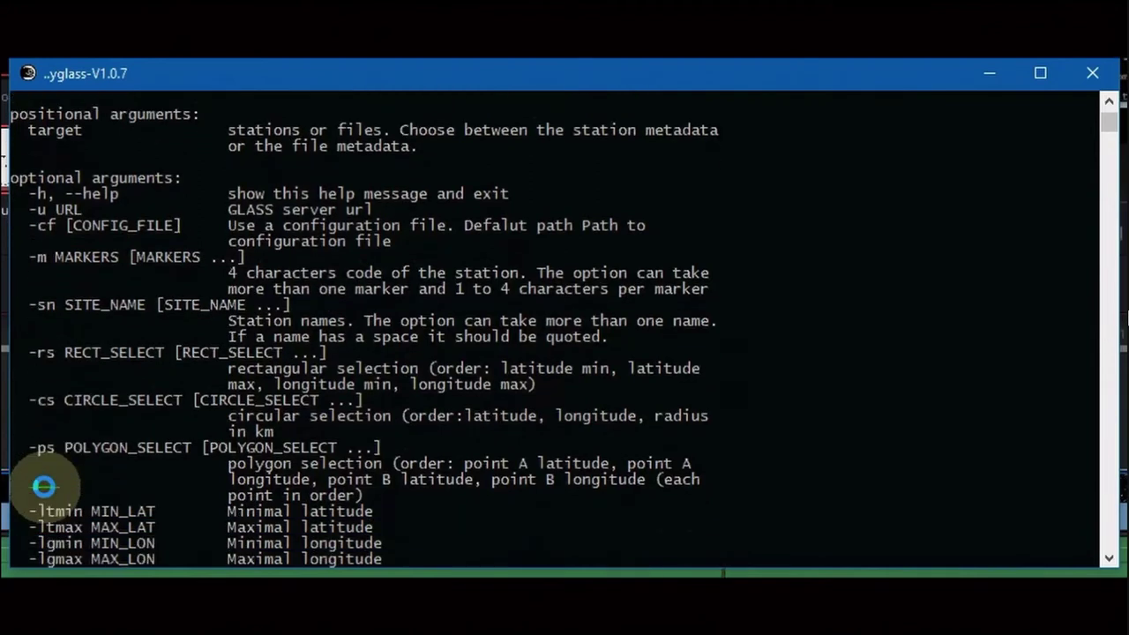
{"action": "scroll", "coordinate": [44, 487], "scroll_direction": "down", "scroll_amount": 3}
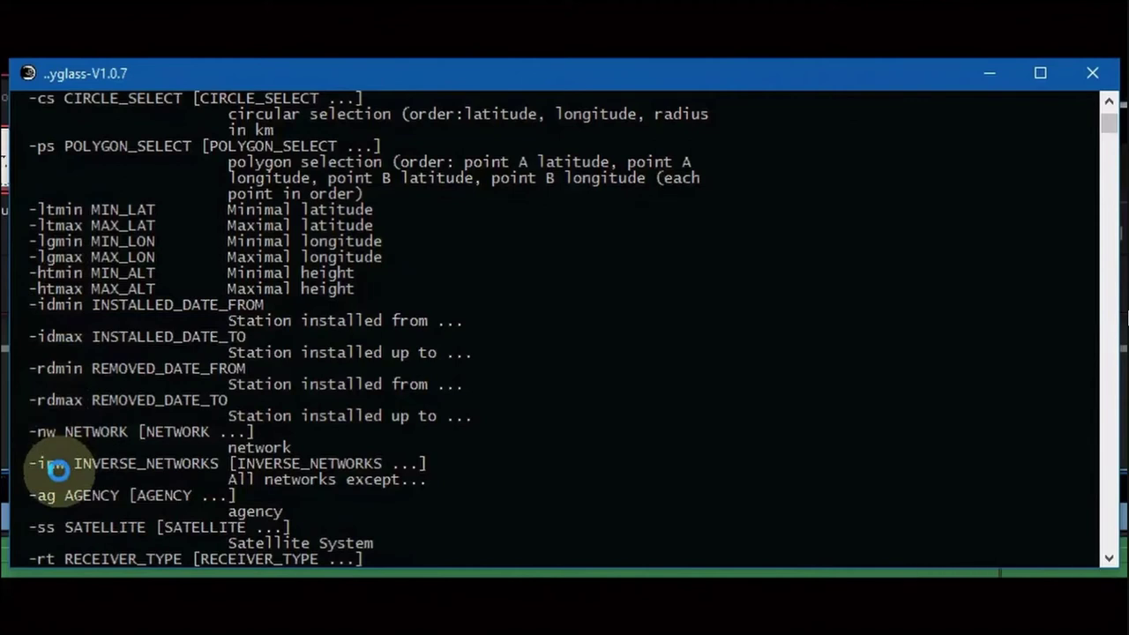
{"action": "scroll", "coordinate": [56, 470], "scroll_direction": "down", "scroll_amount": 2}
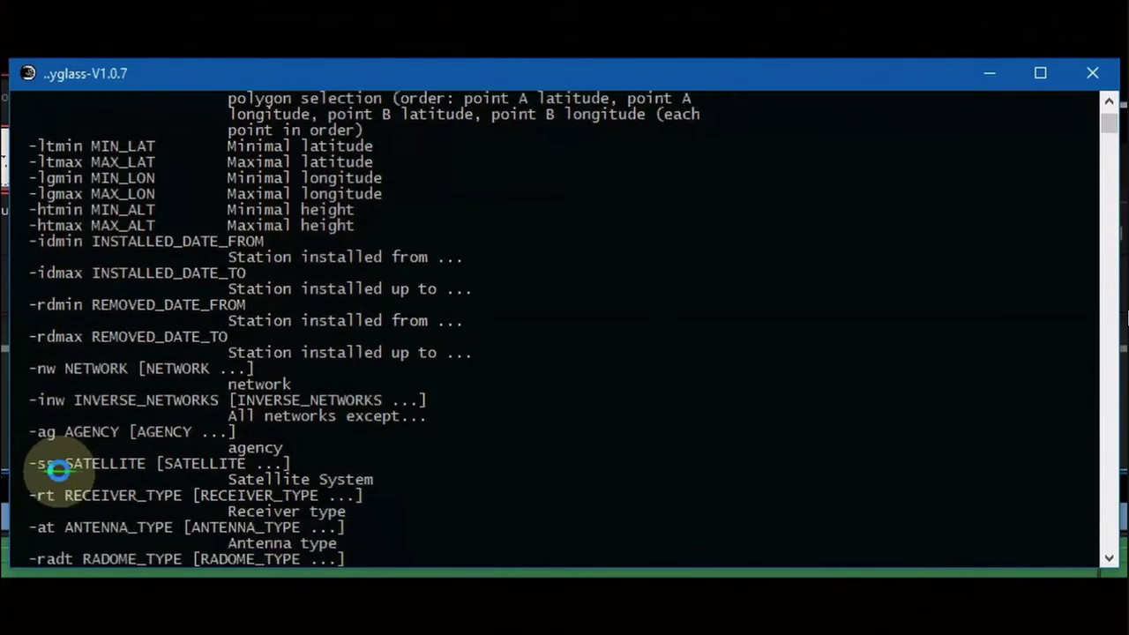
{"action": "scroll", "coordinate": [56, 470], "scroll_direction": "down", "scroll_amount": 4}
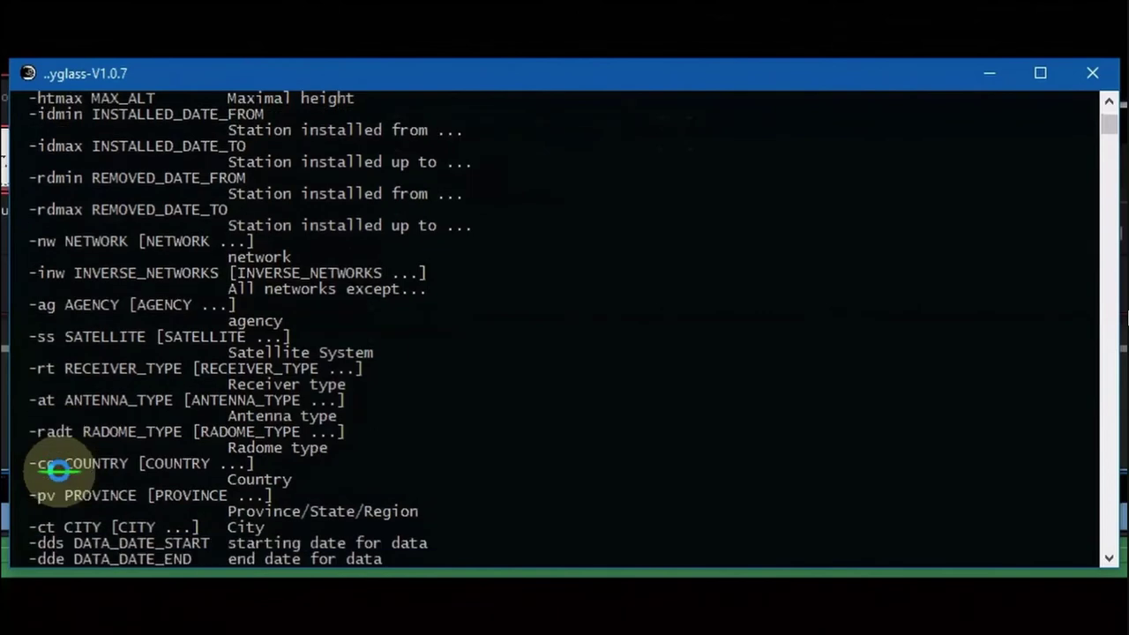
{"action": "scroll", "coordinate": [56, 470], "scroll_direction": "down", "scroll_amount": 2}
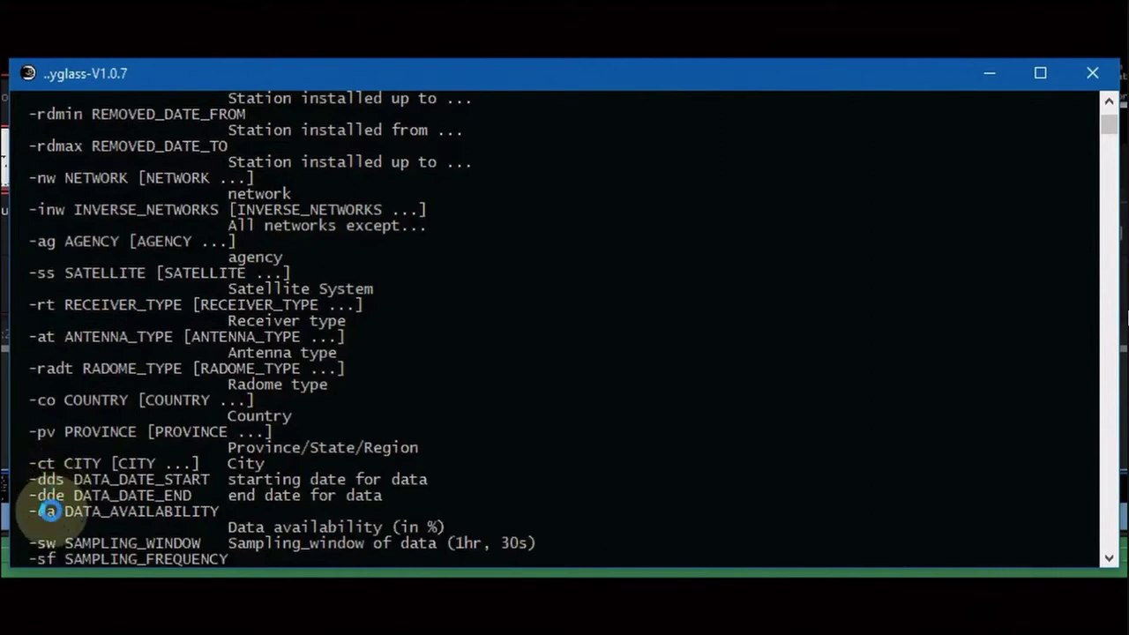
{"action": "scroll", "coordinate": [51, 511], "scroll_direction": "down", "scroll_amount": 2}
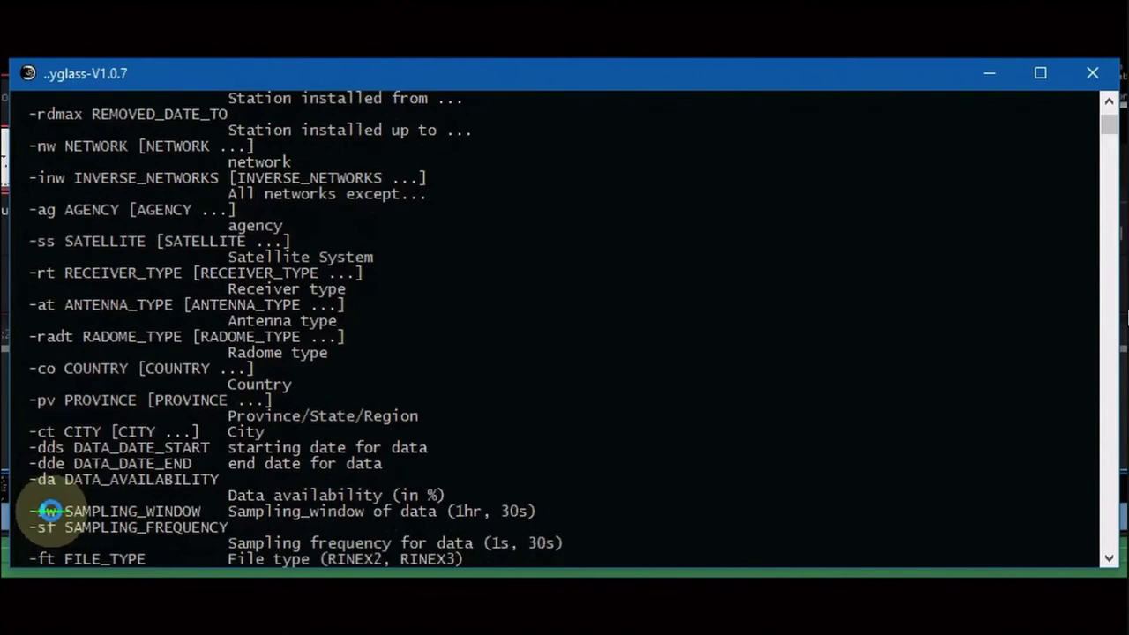
{"action": "scroll", "coordinate": [50, 511], "scroll_direction": "down", "scroll_amount": 2}
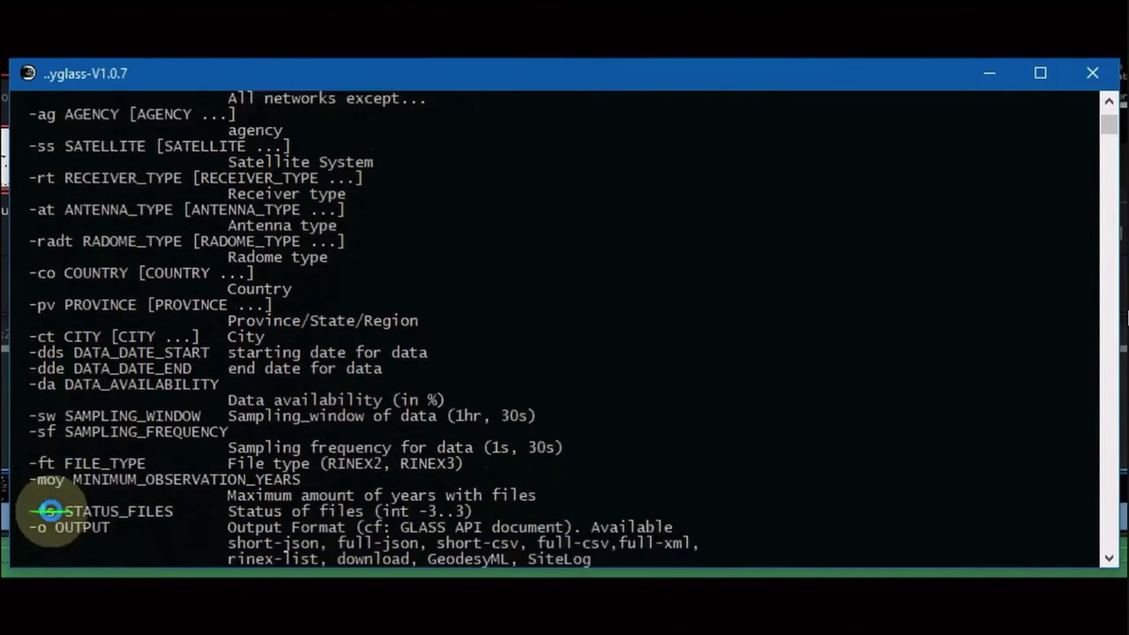
{"action": "scroll", "coordinate": [50, 511], "scroll_direction": "down", "scroll_amount": 5}
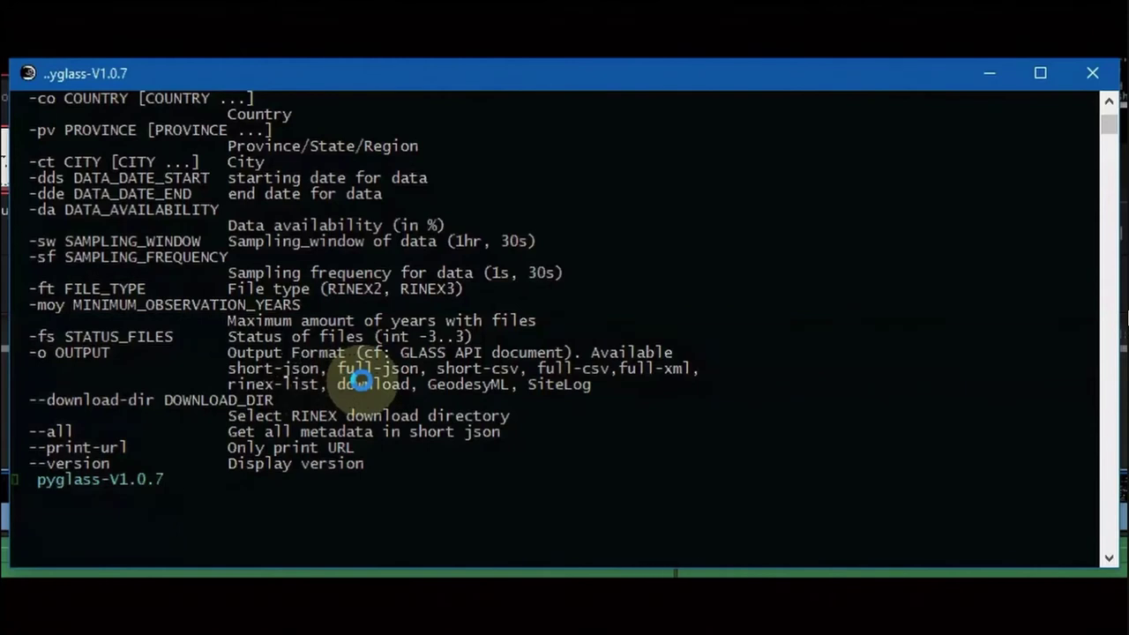
{"action": "scroll", "coordinate": [361, 380], "scroll_direction": "up", "scroll_amount": 3}
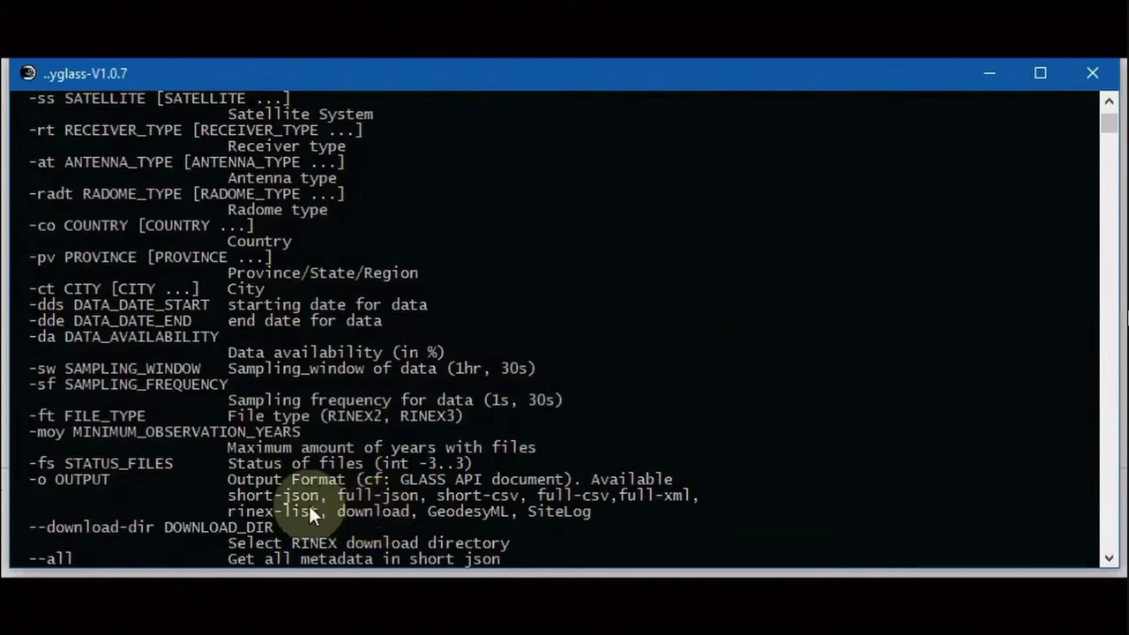
{"action": "left_click", "coordinate": [134, 529]}
{"action": "right_click", "coordinate": [134, 530]}
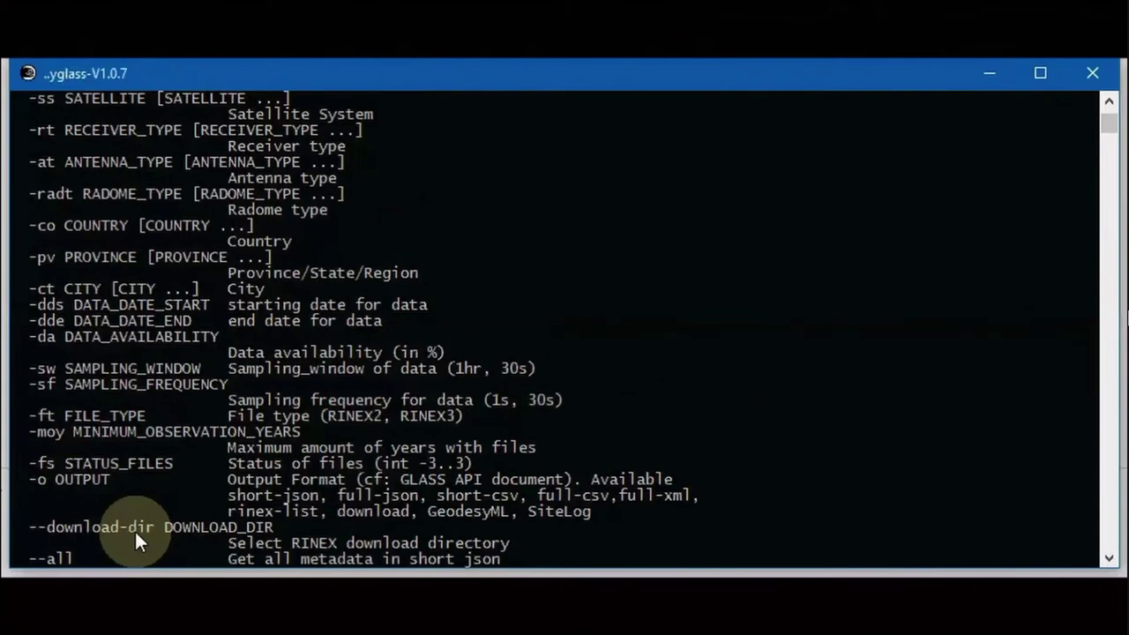
{"action": "key", "text": "Return"}
{"action": "type", "text": "clear"}
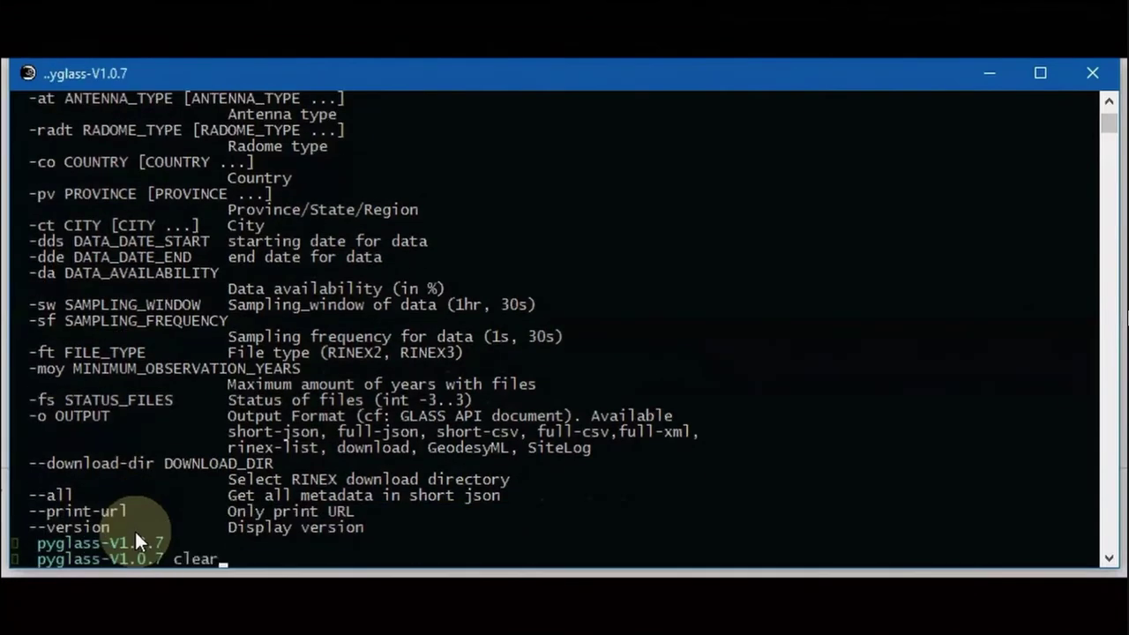
{"action": "key", "text": "Return"}
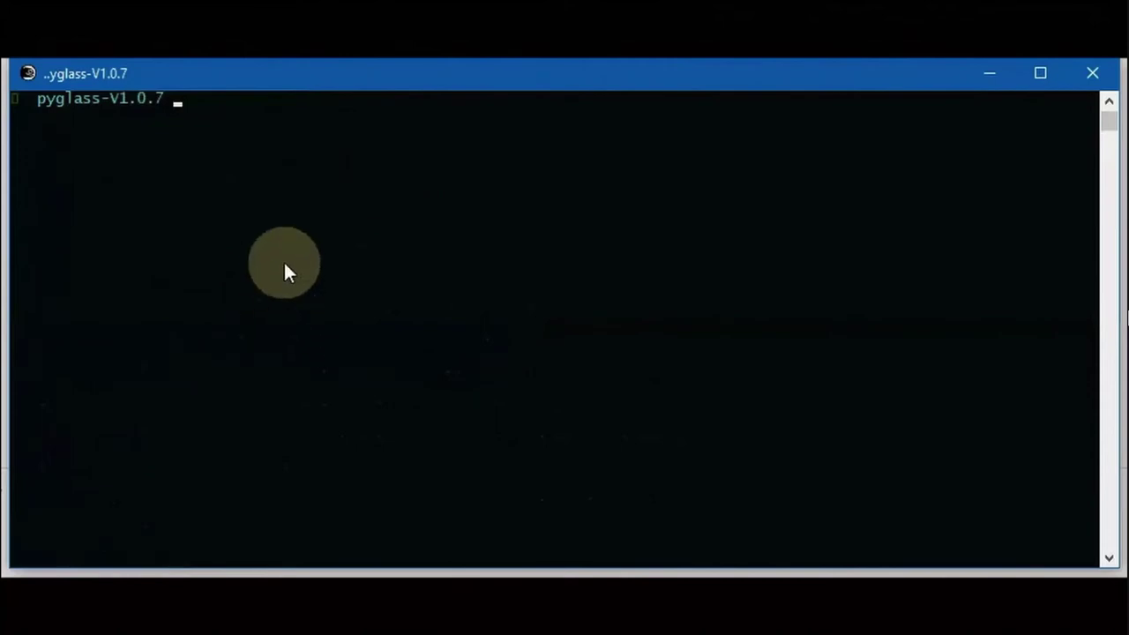
{"action": "type", "text": "./pyglass.py stations"}
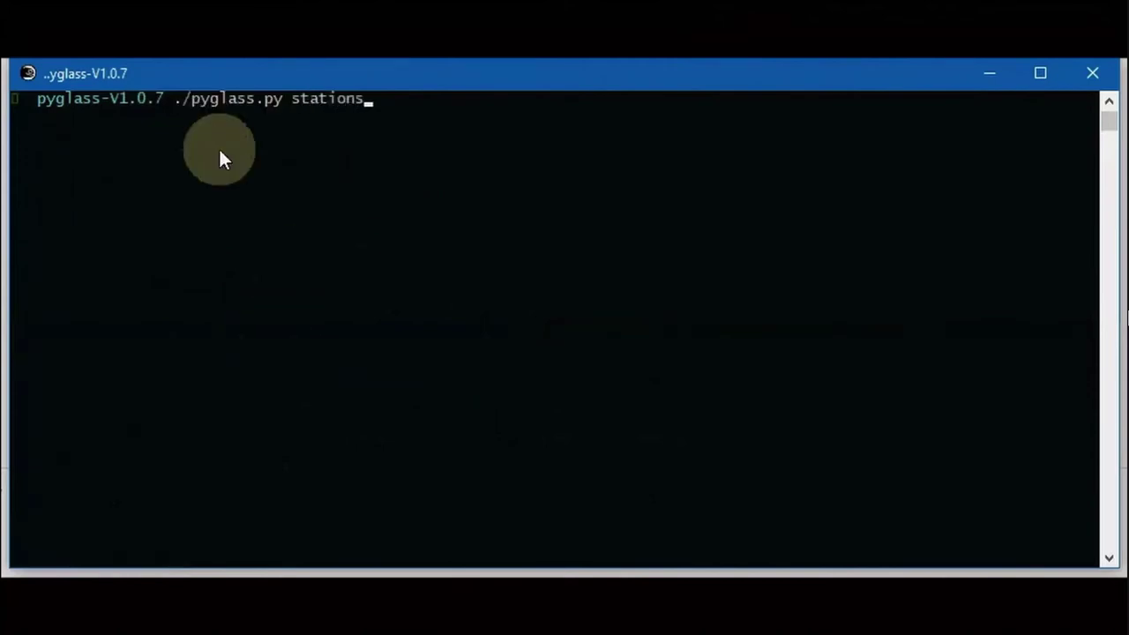
{"action": "key", "text": "BackSpace"}
{"action": "key", "text": "BackSpace"}
{"action": "key", "text": "BackSpace"}
{"action": "key", "text": "BackSpace"}
{"action": "key", "text": "BackSpace"}
{"action": "key", "text": "BackSpace"}
{"action": "key", "text": "BackSpace"}
{"action": "key", "text": "BackSpace"}
{"action": "type", "text": "files"}
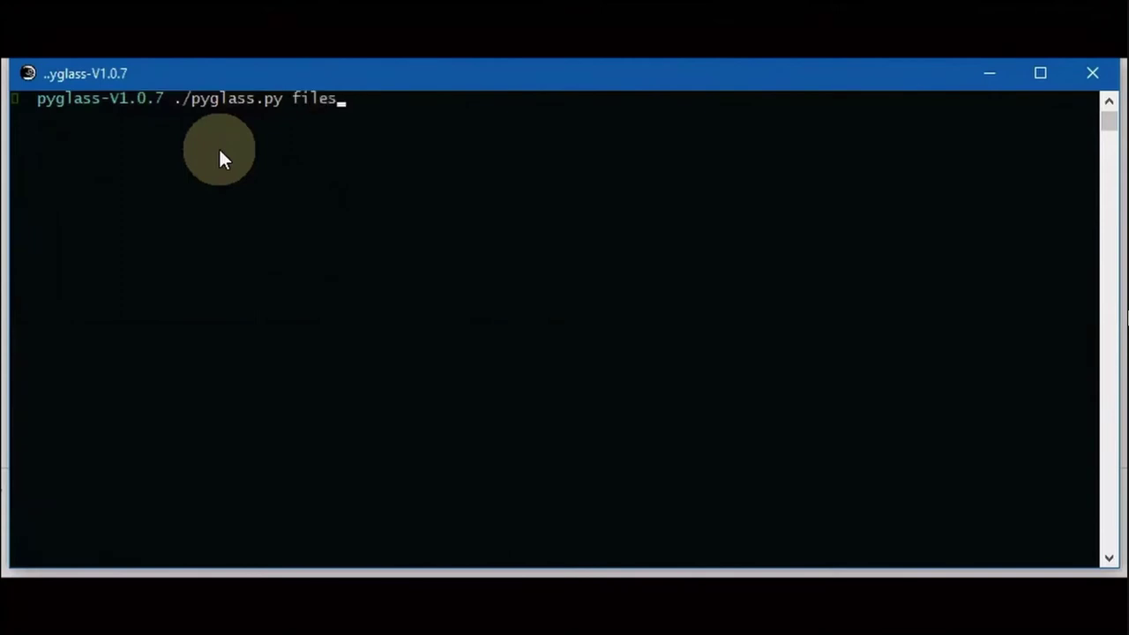
{"action": "key", "text": "BackSpace"}
{"action": "key", "text": "BackSpace"}
{"action": "key", "text": "BackSpace"}
{"action": "key", "text": "BackSpace"}
{"action": "key", "text": "BackSpace"}
{"action": "type", "text": "-m AGDE"}
{"action": "key", "text": "Left"}
{"action": "key", "text": "Left"}
{"action": "key", "text": "Left"}
{"action": "key", "text": "Left"}
{"action": "key", "text": "Left"}
{"action": "key", "text": "Left"}
{"action": "key", "text": "Left"}
{"action": "type", "text": "stations"}
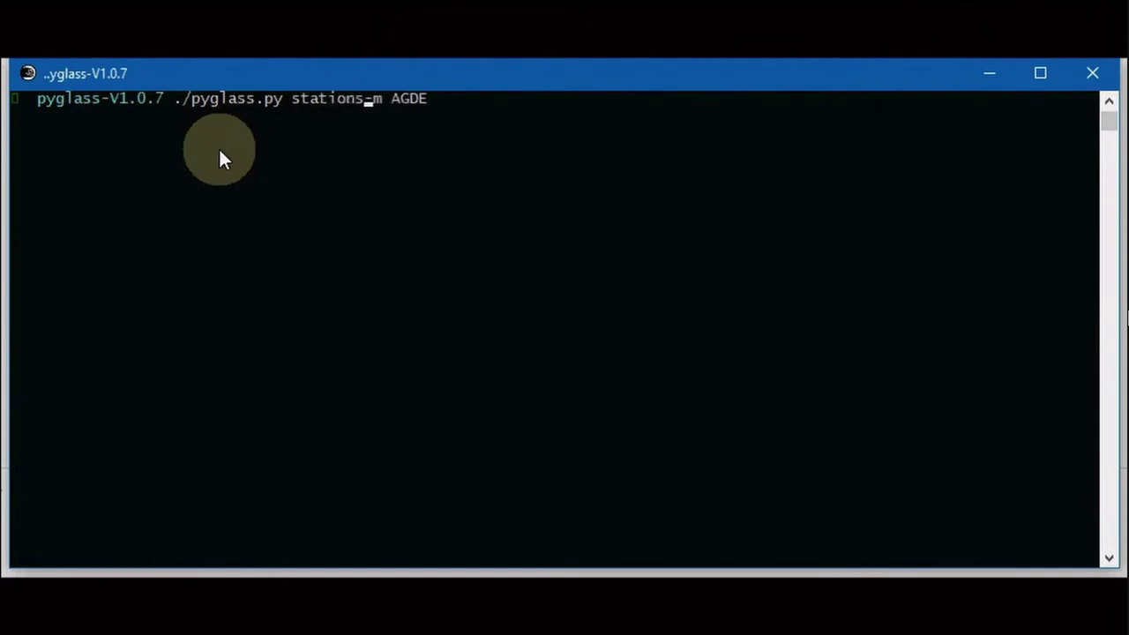
{"action": "key", "text": "End"}
{"action": "key", "text": "Return"}
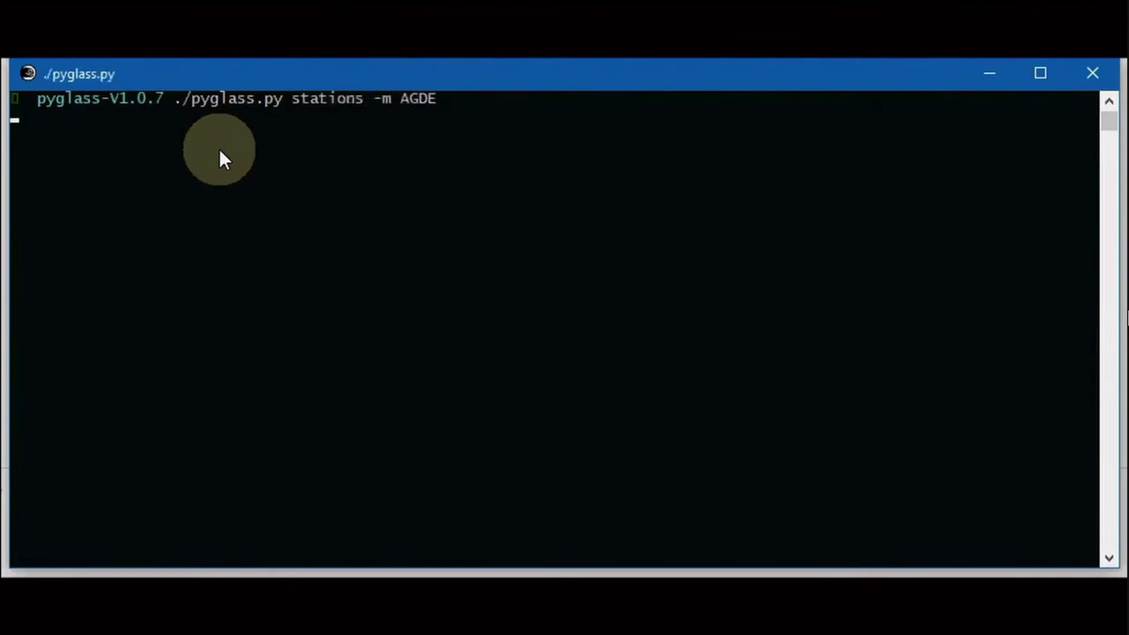
{"action": "scroll", "coordinate": [219, 147], "scroll_direction": "up", "scroll_amount": 9}
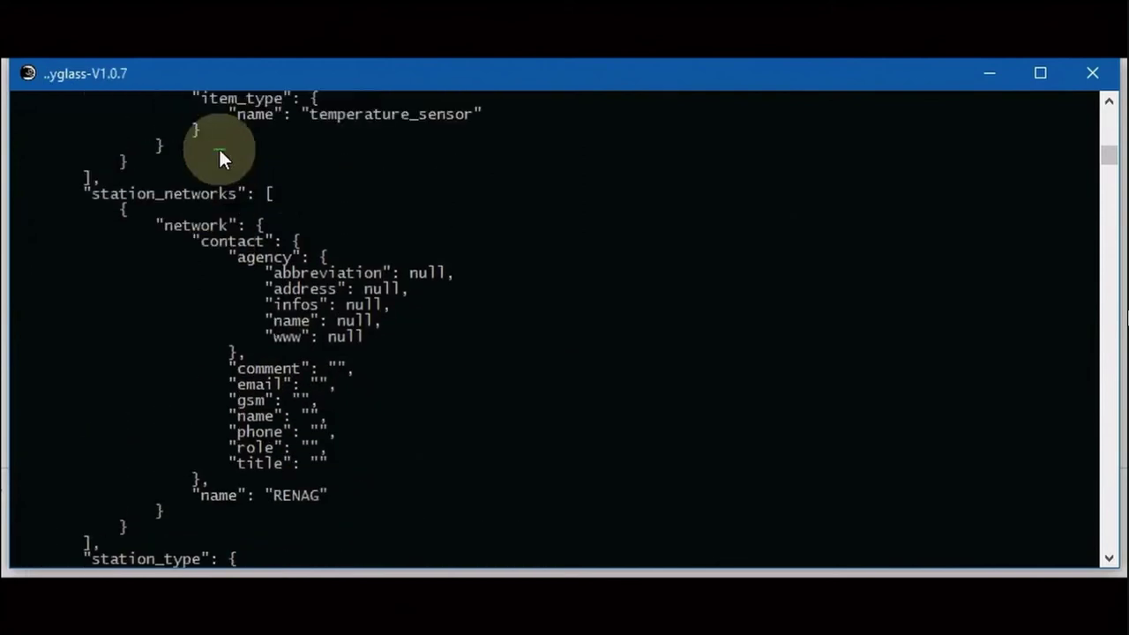
{"action": "scroll", "coordinate": [219, 148], "scroll_direction": "down", "scroll_amount": 9}
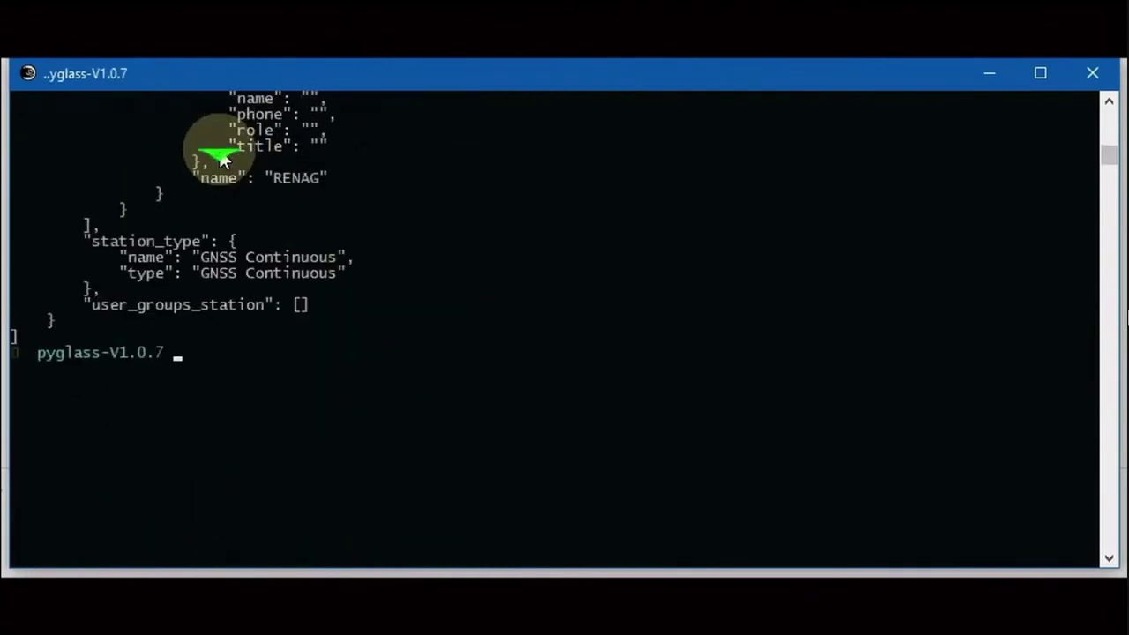
{"action": "key", "text": "Up"}
{"action": "type", "text": "AIGL"}
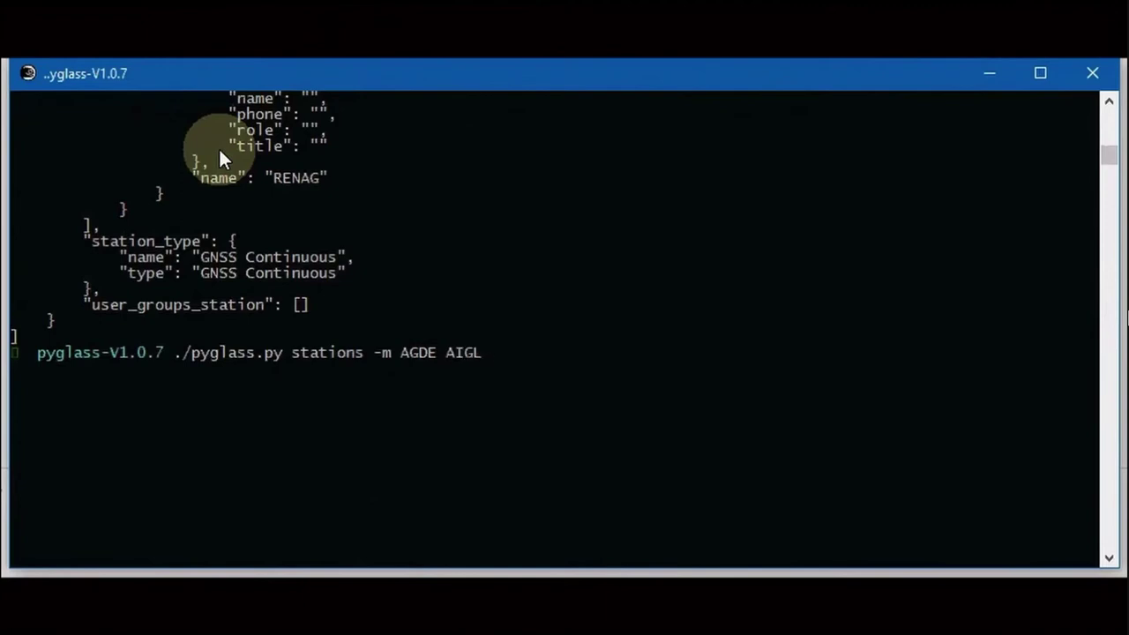
{"action": "key", "text": "Return"}
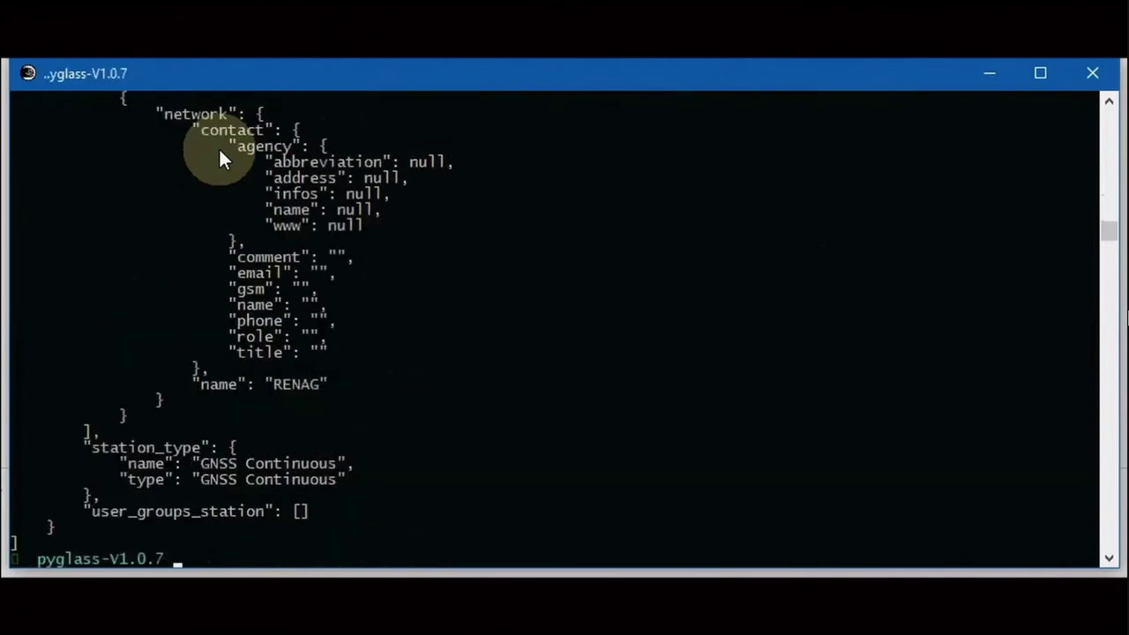
{"action": "scroll", "coordinate": [219, 148], "scroll_direction": "down", "scroll_amount": 1}
{"action": "scroll", "coordinate": [219, 148], "scroll_direction": "up", "scroll_amount": 10}
{"action": "scroll", "coordinate": [218, 149], "scroll_direction": "up", "scroll_amount": 7}
{"action": "scroll", "coordinate": [219, 149], "scroll_direction": "down", "scroll_amount": 20}
{"action": "scroll", "coordinate": [221, 160], "scroll_direction": "down", "scroll_amount": 3}
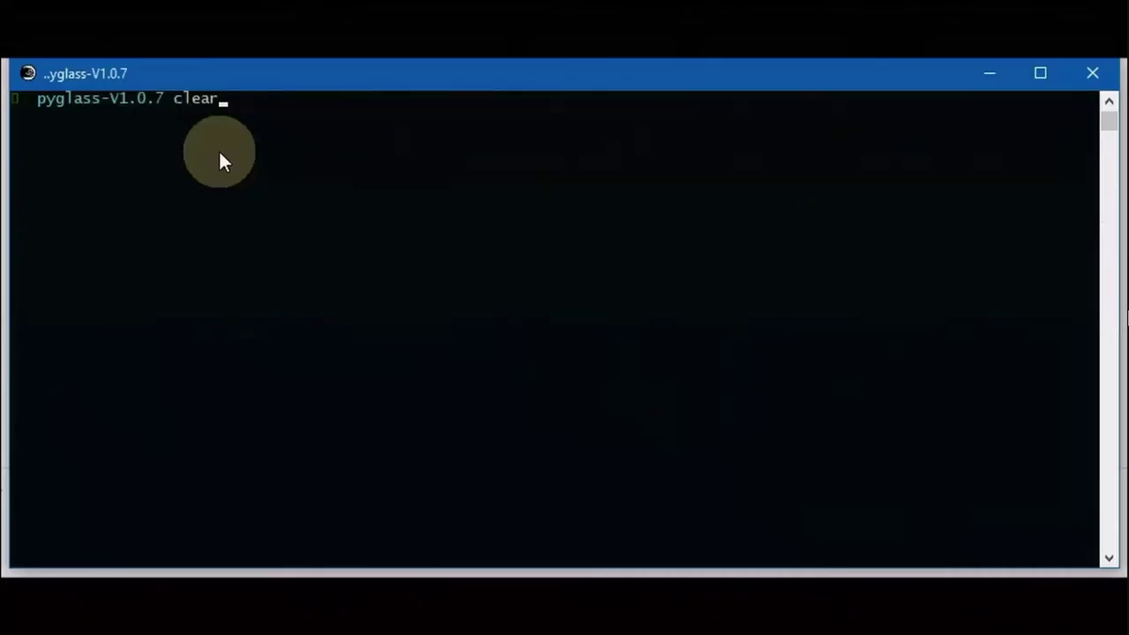
- Recall the earlier AGDE station query in the pyglass terminal
{"action": "key", "text": "Up"}
- Run the AGDE stations query with its metadata redirected into agde.json
{"action": "key", "text": "BackSpace"}
{"action": "key", "text": "BackSpace"}
{"action": "key", "text": "BackSpace"}
{"action": "key", "text": "BackSpace"}
{"action": "type", "text": "> agde.json"}
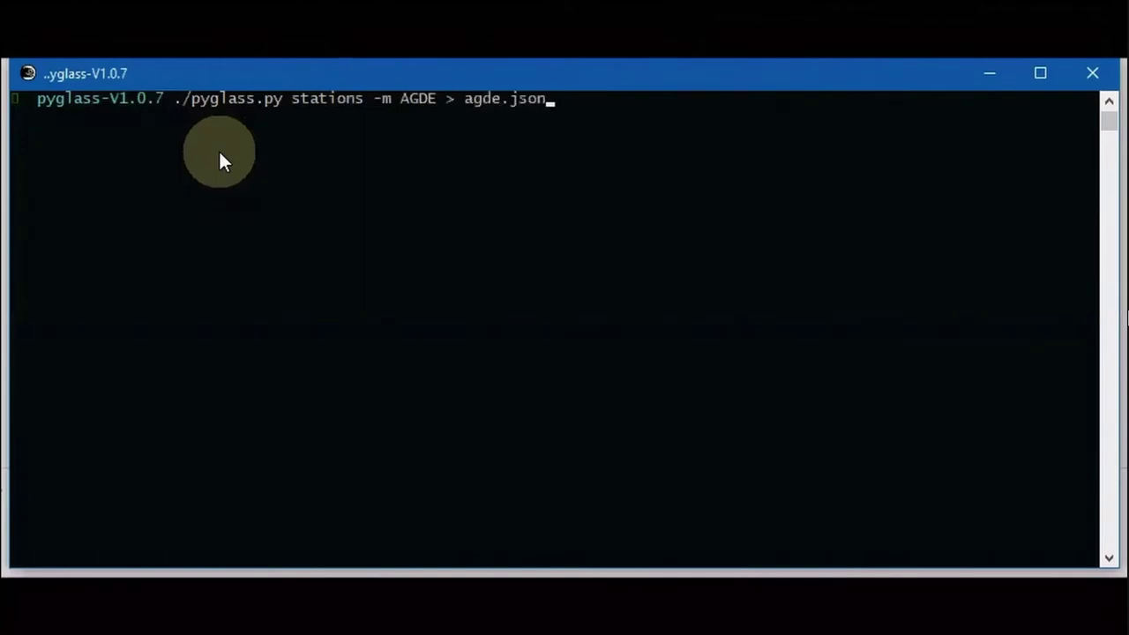
{"action": "key", "text": "Return"}
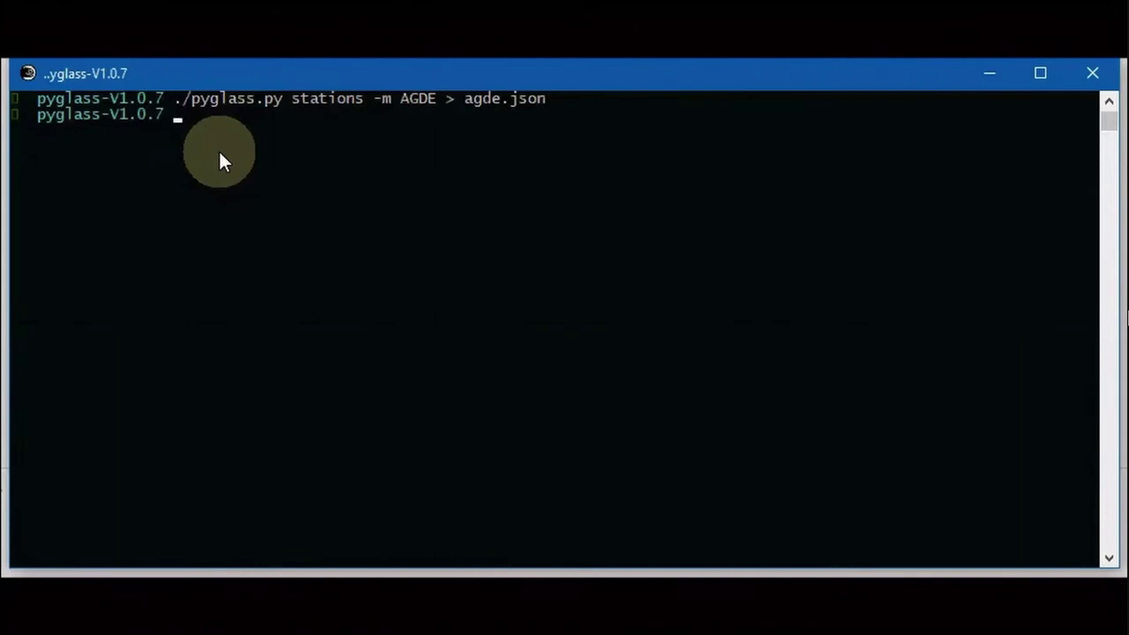
- Rerun the AGDE query with -o GeodesyML, fixing the typo in the format name
{"action": "key", "text": "Up"}
{"action": "key", "text": "BackSpace"}
{"action": "key", "text": "BackSpace"}
{"action": "key", "text": "BackSpace"}
{"action": "key", "text": "BackSpace"}
{"action": "key", "text": "BackSpace"}
{"action": "key", "text": "BackSpace"}
{"action": "key", "text": "BackSpace"}
{"action": "key", "text": "BackSpace"}
{"action": "key", "text": "BackSpace"}
{"action": "key", "text": "BackSpace"}
{"action": "key", "text": "BackSpace"}
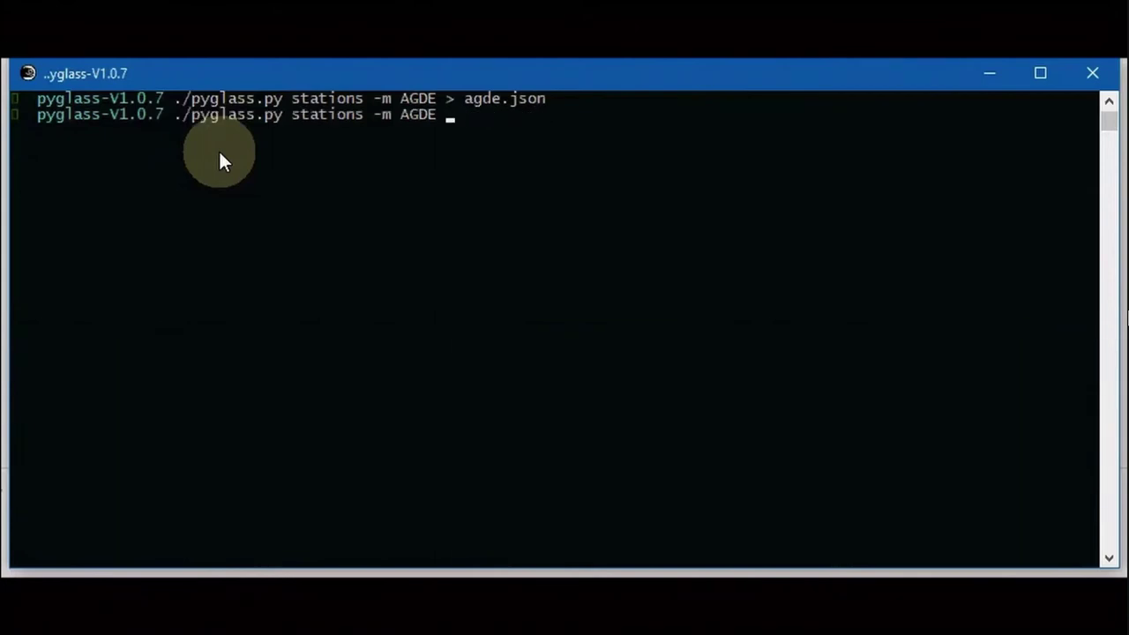
{"action": "type", "text": "-o GEdesyML"}
{"action": "key", "text": "Left"}
{"action": "key", "text": "Left"}
{"action": "key", "text": "Left"}
{"action": "key", "text": "Left"}
{"action": "key", "text": "Left"}
{"action": "key", "text": "Left"}
{"action": "key", "text": "BackSpace"}
{"action": "type", "text": "eo"}
{"action": "key", "text": "Right"}
{"action": "key", "text": "Right"}
{"action": "key", "text": "Right"}
{"action": "key", "text": "Right"}
{"action": "key", "text": "Right"}
{"action": "key", "text": "Right"}
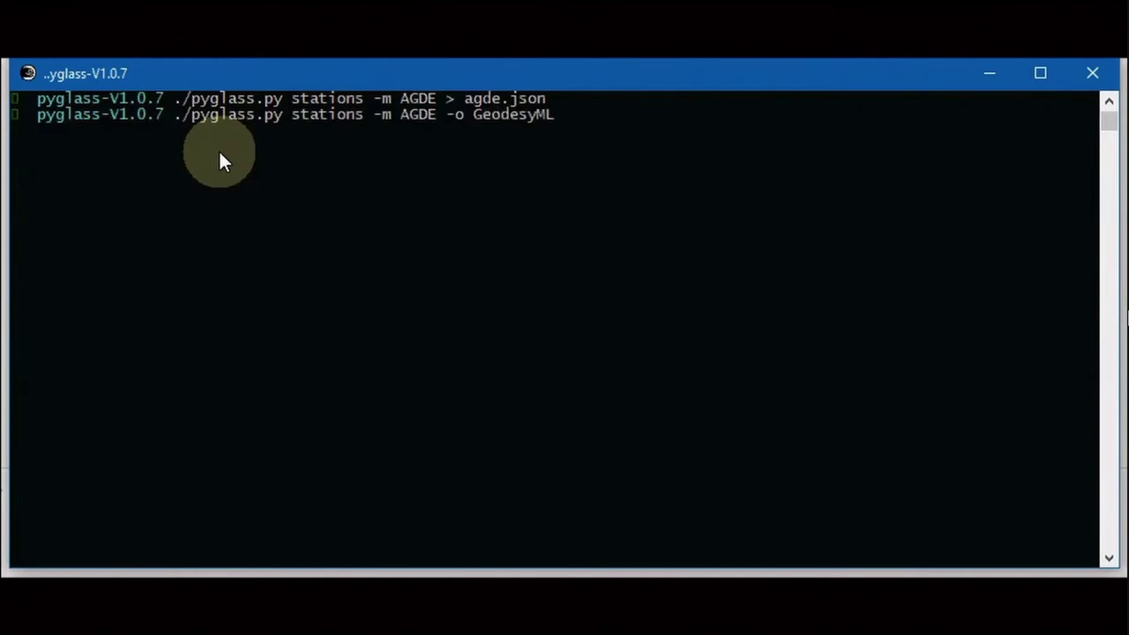
{"action": "key", "text": "Return"}
- Unzip AGDE.zip and open AGDE00FRA.xml in vi
{"action": "type", "text": "ls"}
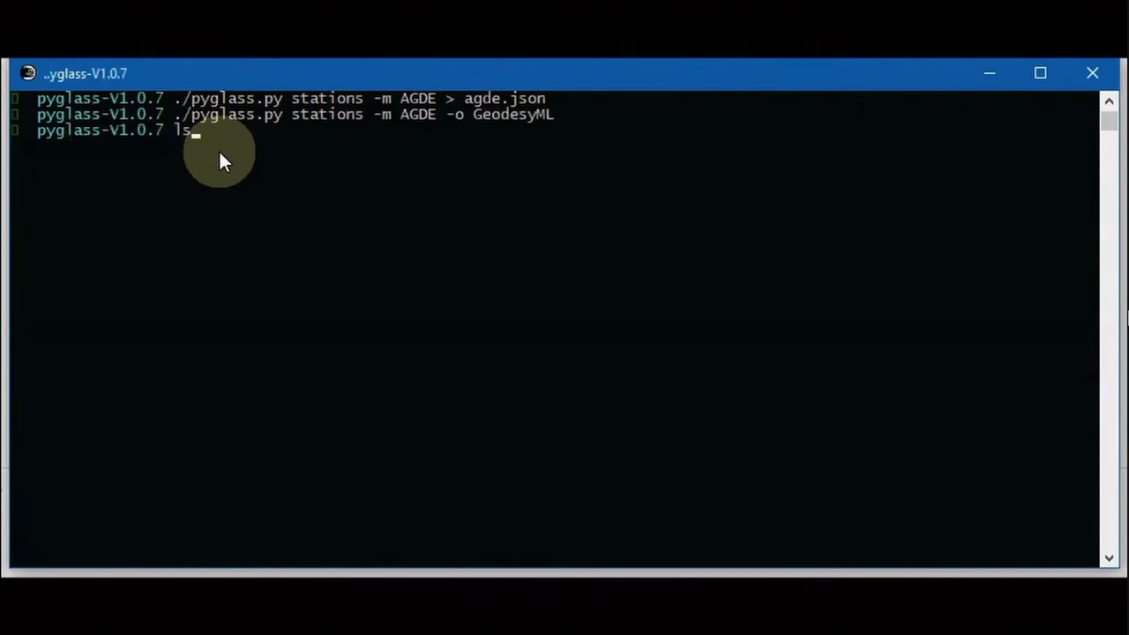
{"action": "key", "text": "Return"}
{"action": "type", "text": "unzip AGDE"}
{"action": "key", "text": "Tab"}
{"action": "key", "text": "Return"}
{"action": "type", "text": "vi "}
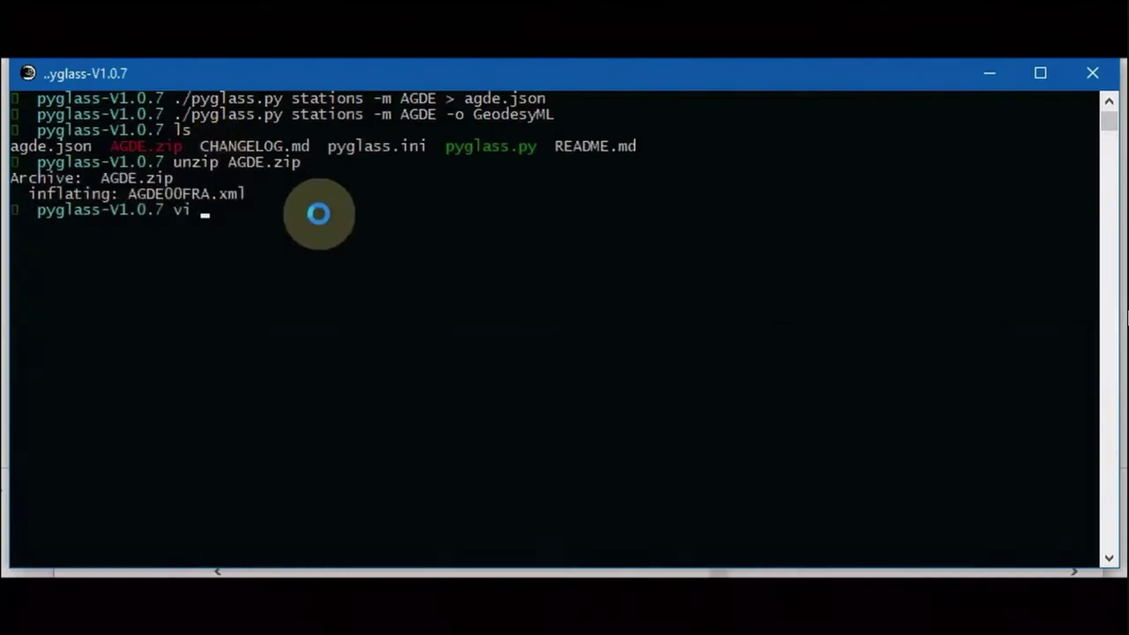
{"action": "type", "text": "AGDE0"}
{"action": "key", "text": "Tab"}
{"action": "key", "text": "Return"}
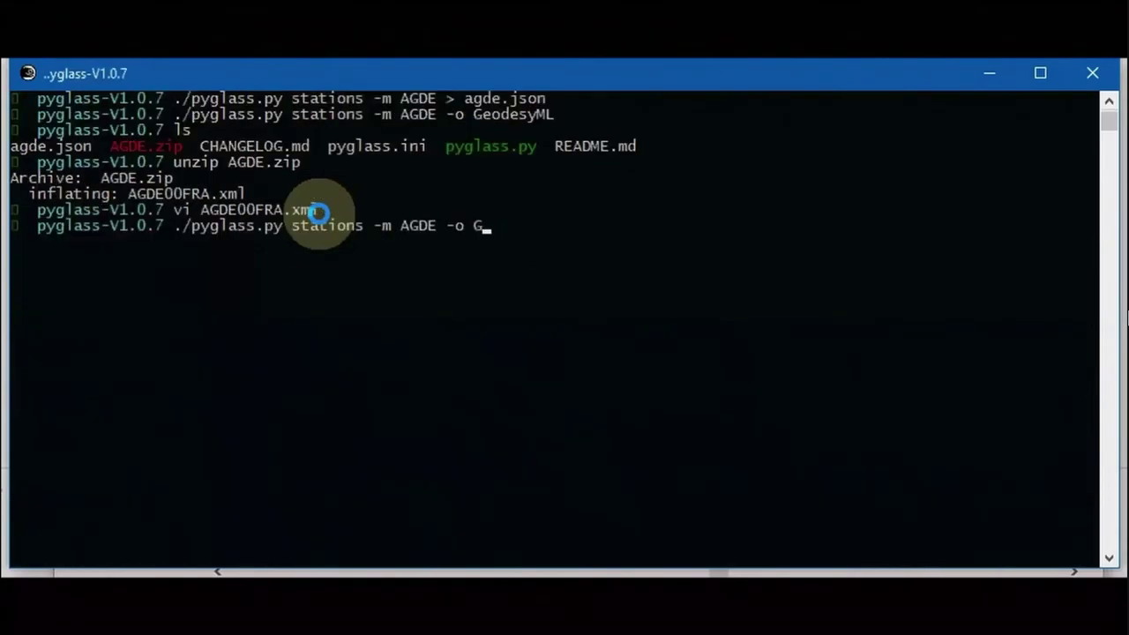
- Request AGDE metadata as a SiteLog and open agde00fra.log in vi
{"action": "type", "text": "SiteLog"}
{"action": "key", "text": "Return"}
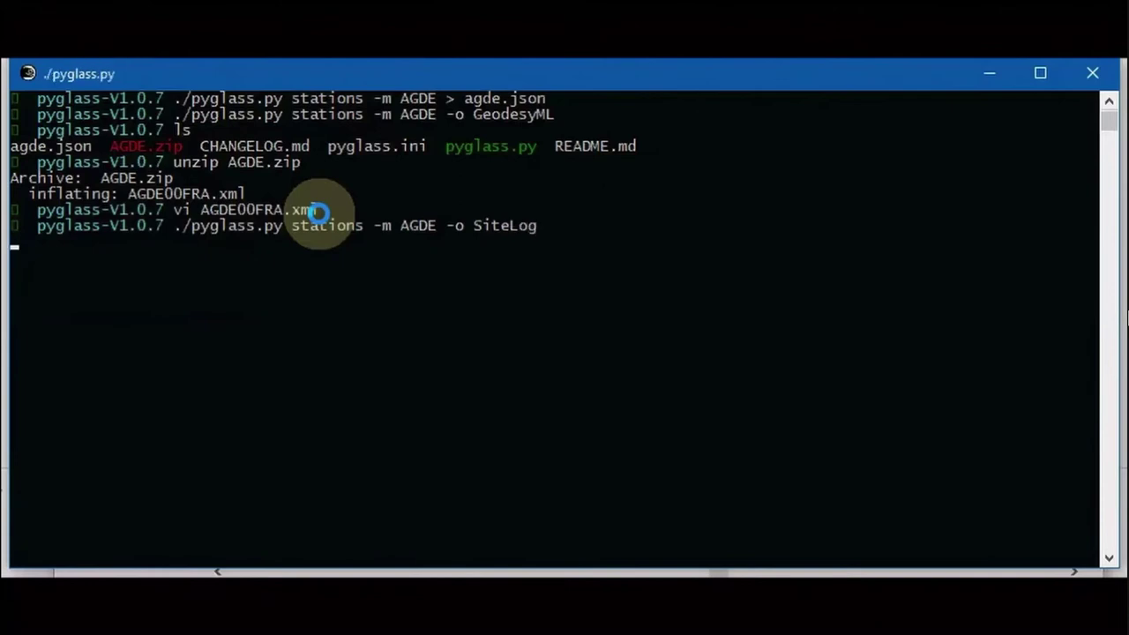
{"action": "type", "text": "ls"}
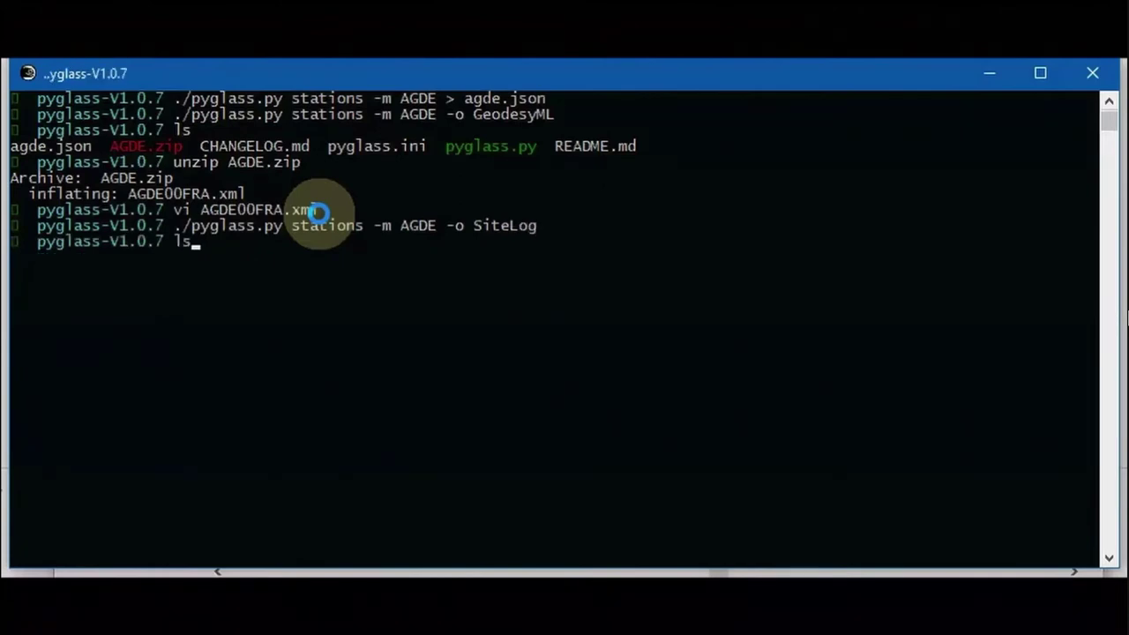
{"action": "key", "text": "Return"}
{"action": "type", "text": "vi ag"}
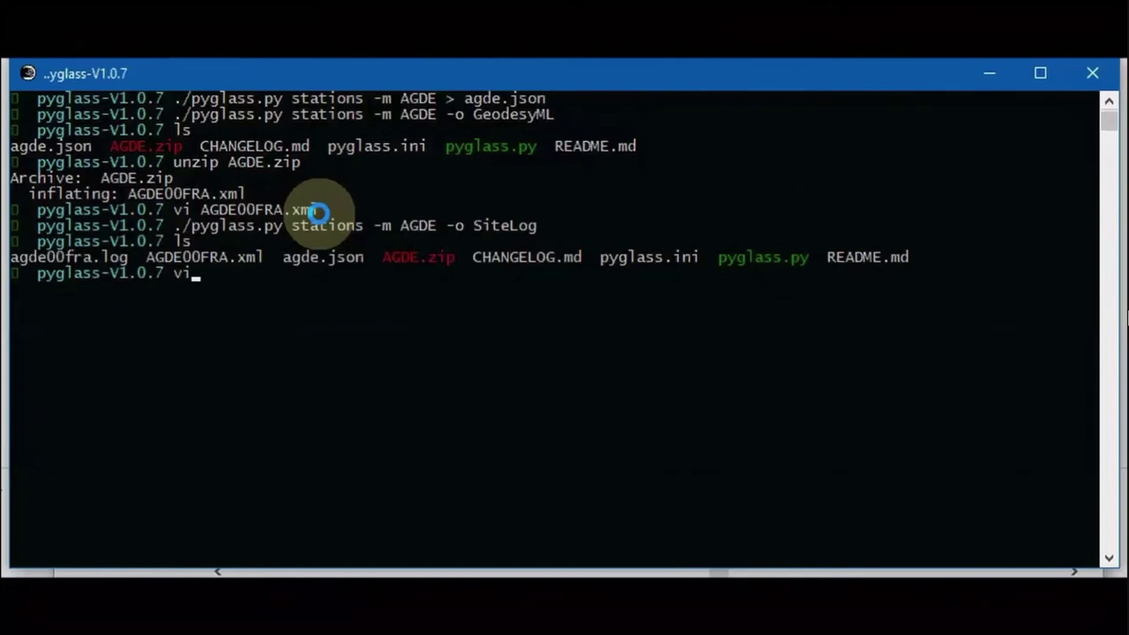
{"action": "type", "text": "de"}
{"action": "key", "text": "Tab"}
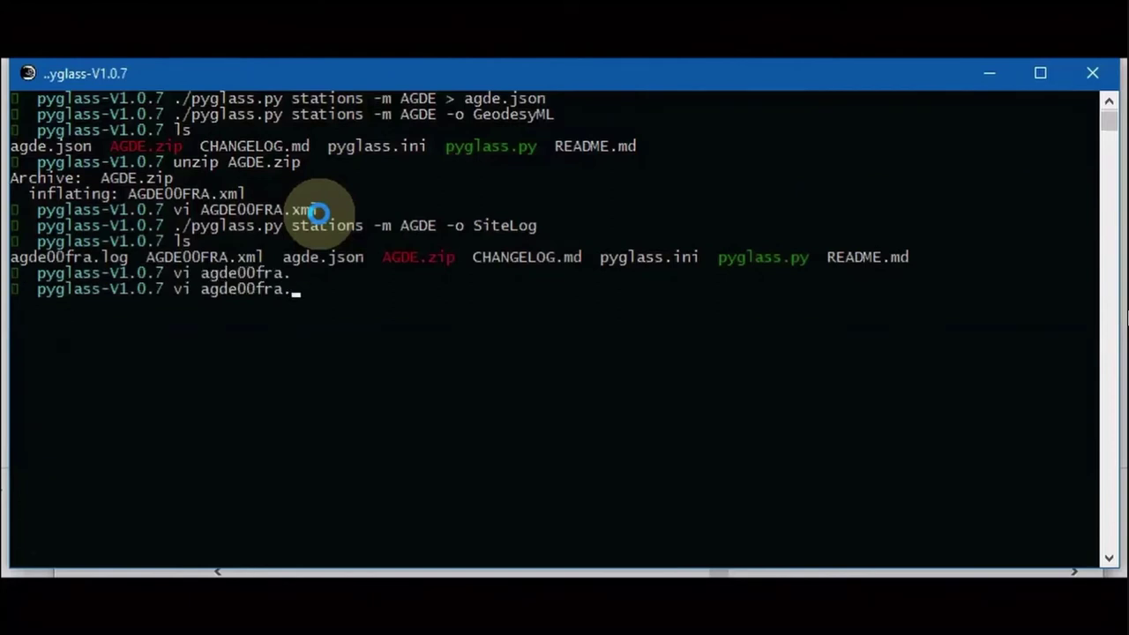
{"action": "type", "text": "l"}
{"action": "key", "text": "Tab"}
{"action": "key", "text": "Return"}
- Move down one line in the agde00fra.log site log
{"action": "key", "text": "Down"}
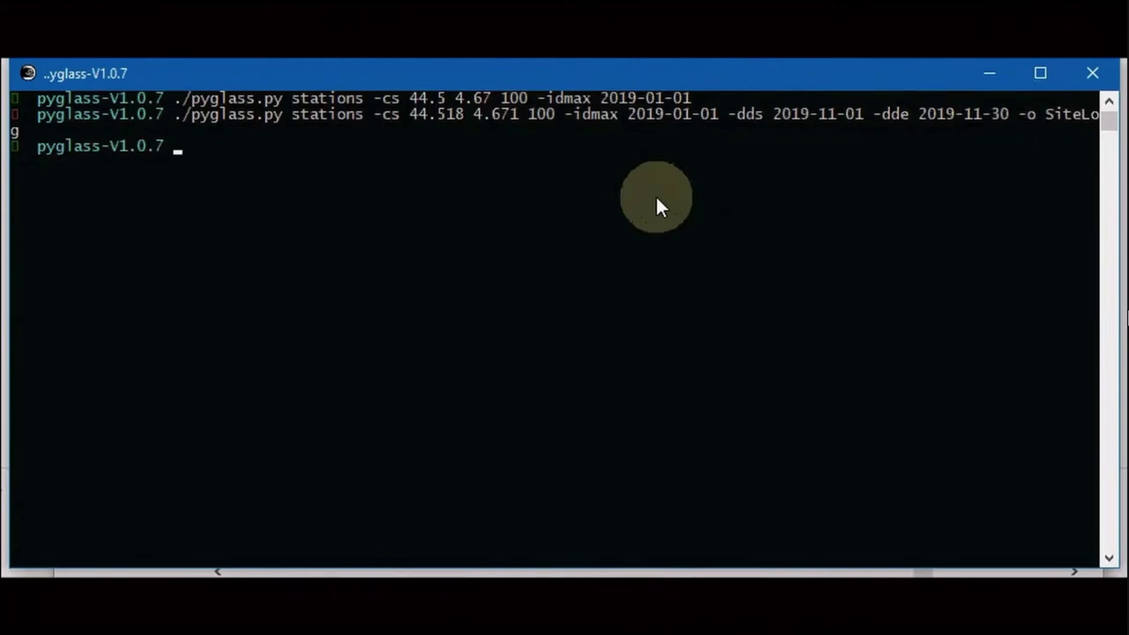
- List the downloaded site logs and recall the last stations search command
{"action": "type", "text": "ls"}
{"action": "key", "text": "Return"}
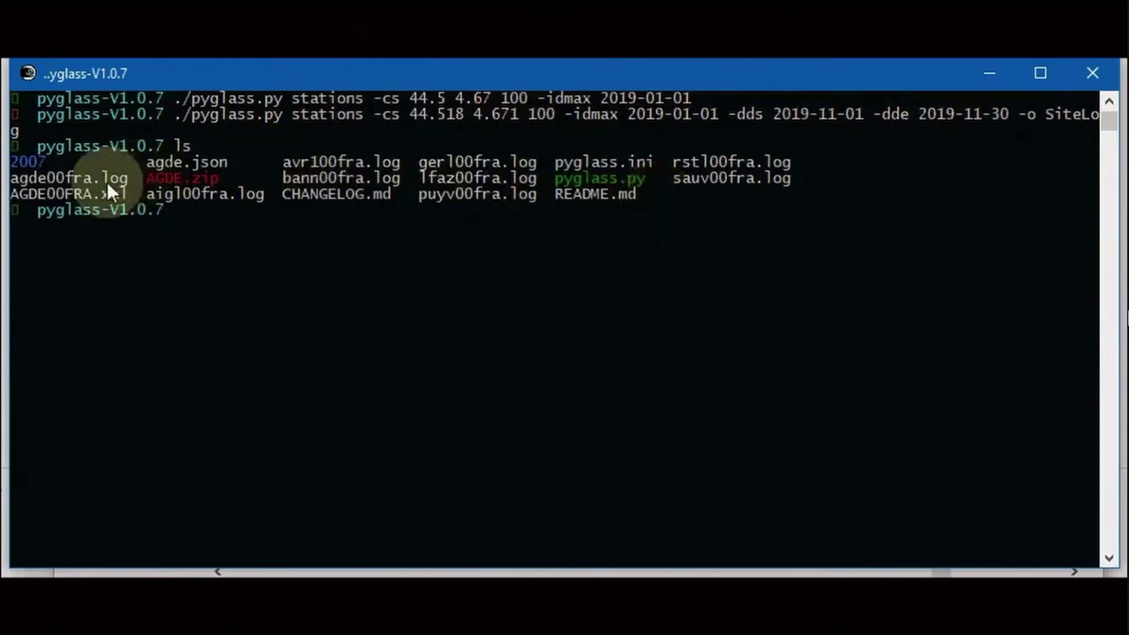
{"action": "key", "text": "Up"}
{"action": "key", "text": "Up"}
{"action": "key", "text": "Left"}
{"action": "key", "text": "Left"}
{"action": "key", "text": "Left"}
{"action": "key", "text": "Left"}
{"action": "key", "text": "Left"}
{"action": "key", "text": "Left"}
{"action": "key", "text": "Left"}
{"action": "key", "text": "Left"}
{"action": "key", "text": "Left"}
{"action": "key", "text": "Left"}
{"action": "key", "text": "Left"}
{"action": "key", "text": "Left"}
{"action": "key", "text": "Left"}
{"action": "key", "text": "Left"}
{"action": "key", "text": "Left"}
{"action": "key", "text": "Left"}
{"action": "key", "text": "Left"}
{"action": "key", "text": "Left"}
{"action": "key", "text": "Left"}
{"action": "key", "text": "Left"}
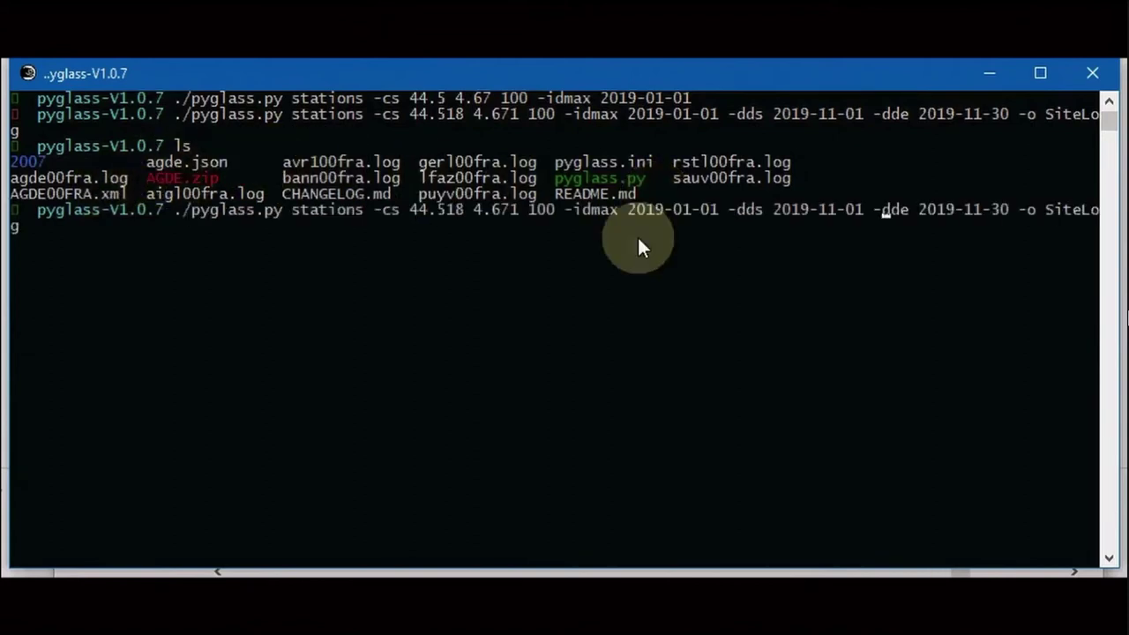
{"action": "key", "text": "Left"}
{"action": "key", "text": "Left"}
- Rerun it as a files query with -o download --download-dir RINEX, then view the RINEX/ tree
{"action": "key", "text": "BackSpace"}
{"action": "key", "text": "BackSpace"}
{"action": "key", "text": "BackSpace"}
{"action": "key", "text": "BackSpace"}
{"action": "key", "text": "BackSpace"}
{"action": "key", "text": "BackSpace"}
{"action": "key", "text": "BackSpace"}
{"action": "key", "text": "BackSpace"}
{"action": "key", "text": "BackSpace"}
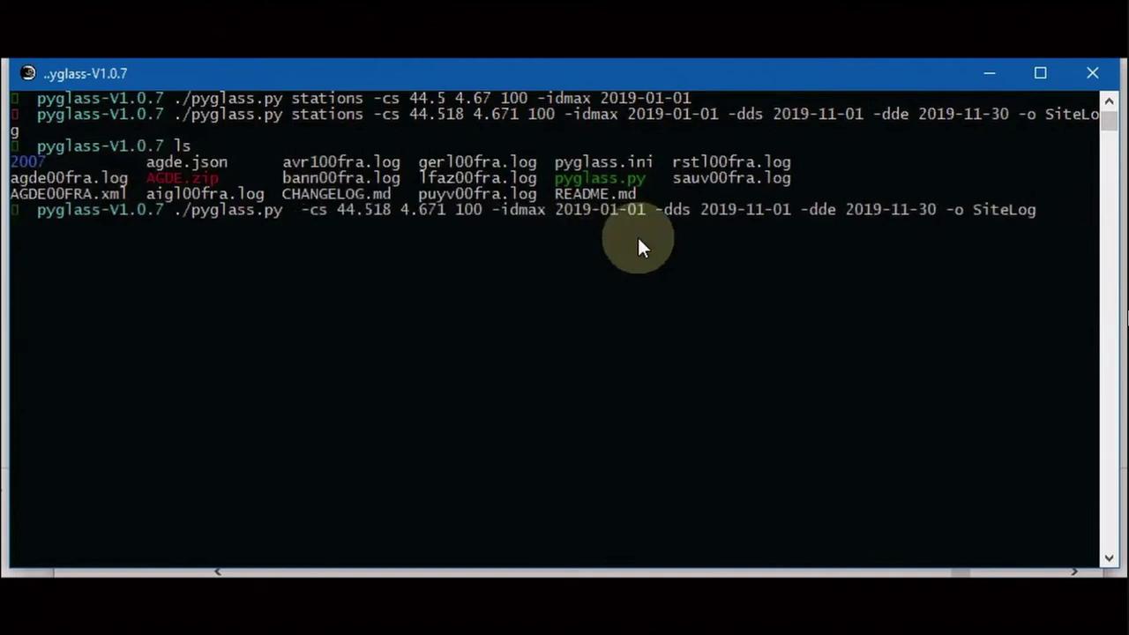
{"action": "type", "text": "files"}
{"action": "key", "text": "Right"}
{"action": "key", "text": "Right"}
{"action": "key", "text": "Right"}
{"action": "key", "text": "Right"}
{"action": "key", "text": "Right"}
{"action": "key", "text": "Right"}
{"action": "key", "text": "Right"}
{"action": "key", "text": "Right"}
{"action": "key", "text": "Right"}
{"action": "key", "text": "Right"}
{"action": "key", "text": "Right"}
{"action": "key", "text": "Right"}
{"action": "key", "text": "Right"}
{"action": "key", "text": "Right"}
{"action": "key", "text": "Right"}
{"action": "key", "text": "Right"}
{"action": "key", "text": "Right"}
{"action": "key", "text": "Right"}
{"action": "key", "text": "Right"}
{"action": "key", "text": "Right"}
{"action": "key", "text": "Right"}
{"action": "key", "text": "Right"}
{"action": "key", "text": "Right"}
{"action": "key", "text": "Right"}
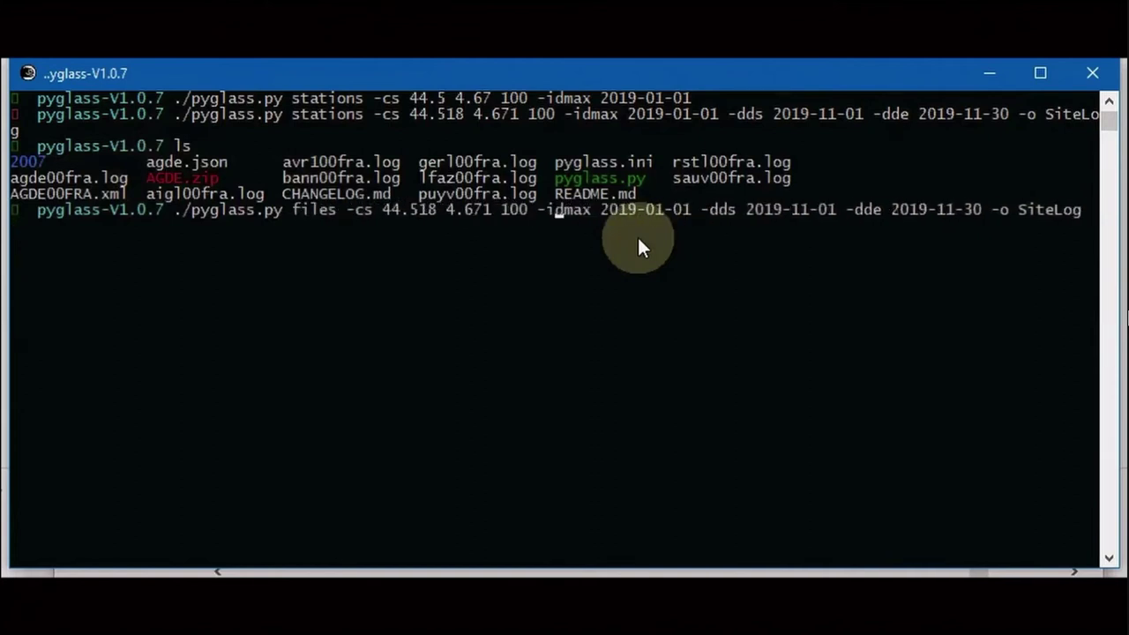
{"action": "key", "text": "Right"}
{"action": "key", "text": "Right"}
{"action": "key", "text": "Right"}
{"action": "key", "text": "Right"}
{"action": "key", "text": "Right"}
{"action": "key", "text": "Right"}
{"action": "key", "text": "Right"}
{"action": "key", "text": "Right"}
{"action": "key", "text": "BackSpace"}
{"action": "key", "text": "BackSpace"}
{"action": "key", "text": "BackSpace"}
{"action": "key", "text": "BackSpace"}
{"action": "key", "text": "BackSpace"}
{"action": "key", "text": "BackSpace"}
{"action": "key", "text": "BackSpace"}
{"action": "type", "text": "downlo"}
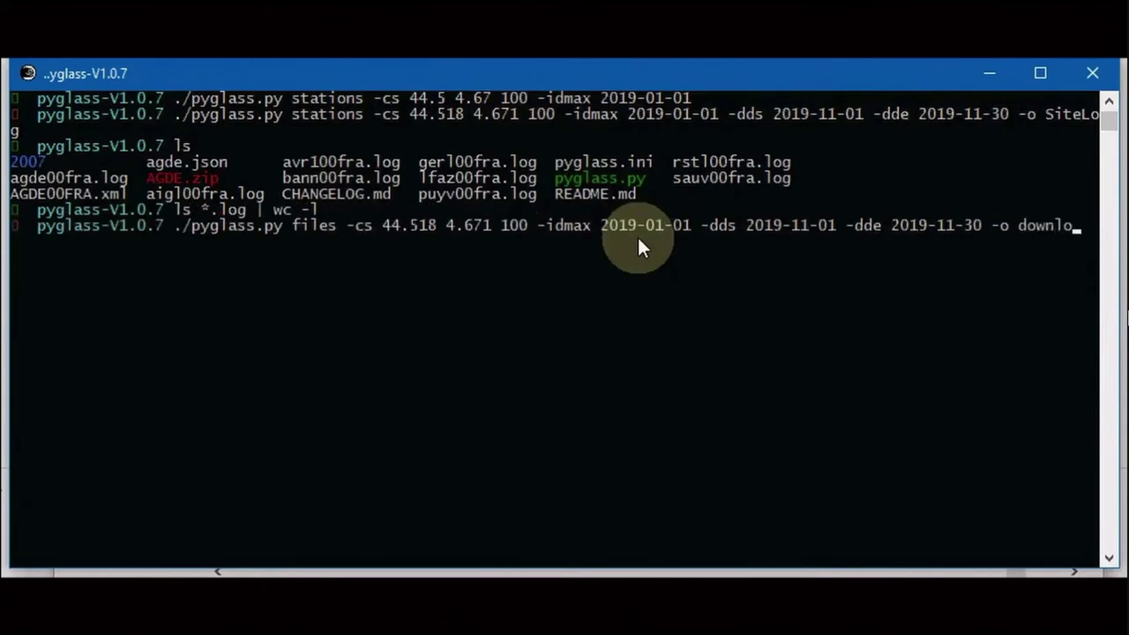
{"action": "type", "text": "ad --downloa"}
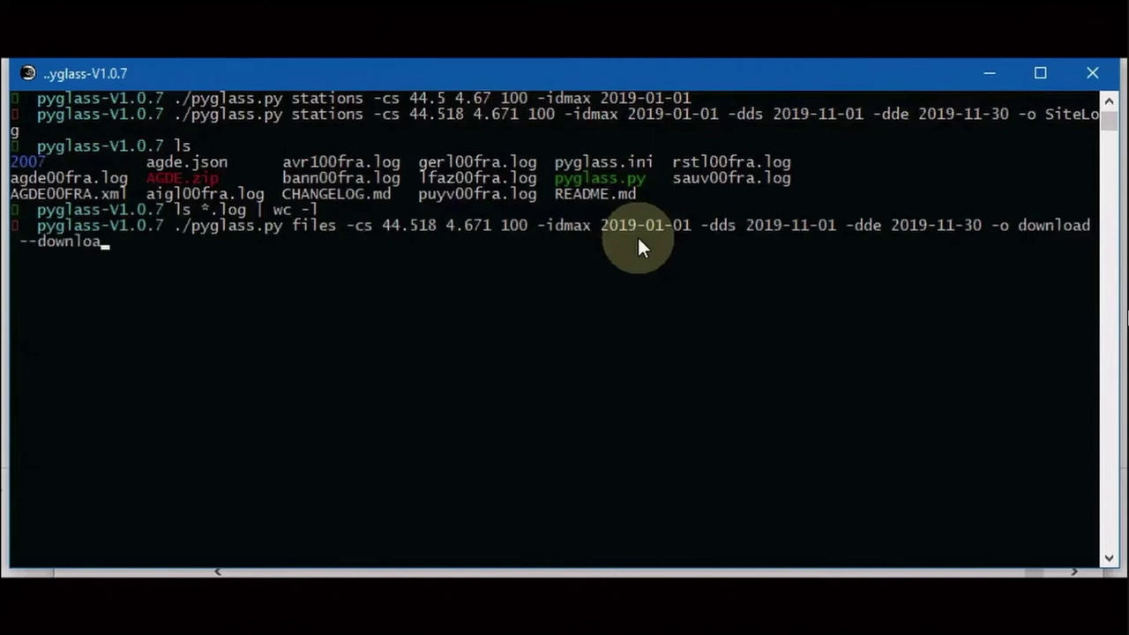
{"action": "type", "text": "d-dir RINEX"}
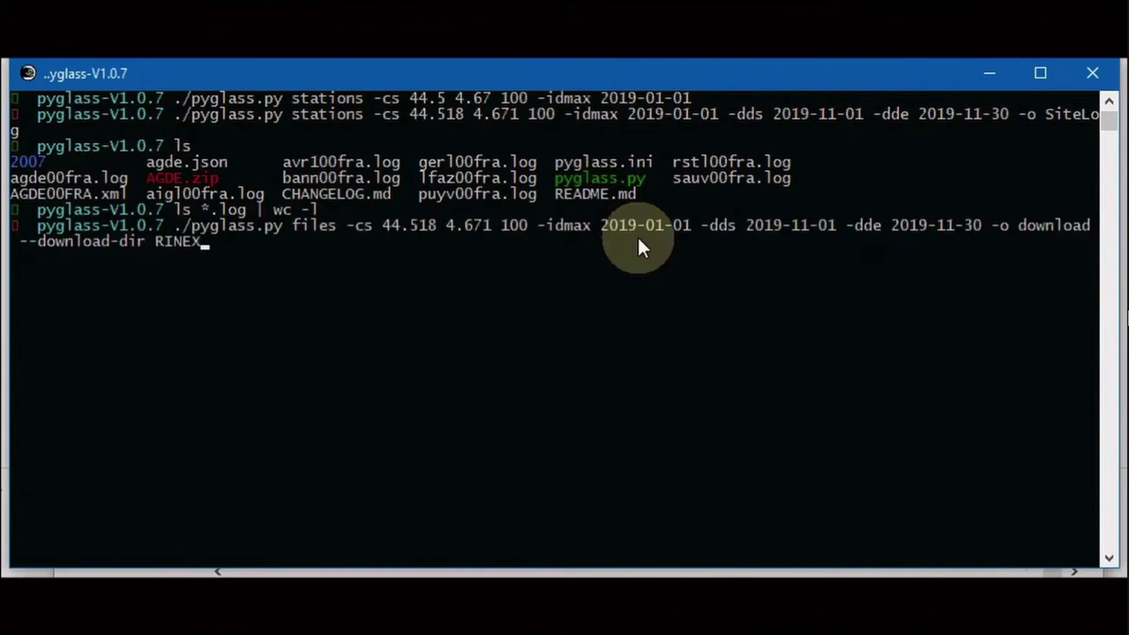
{"action": "key", "text": "Return"}
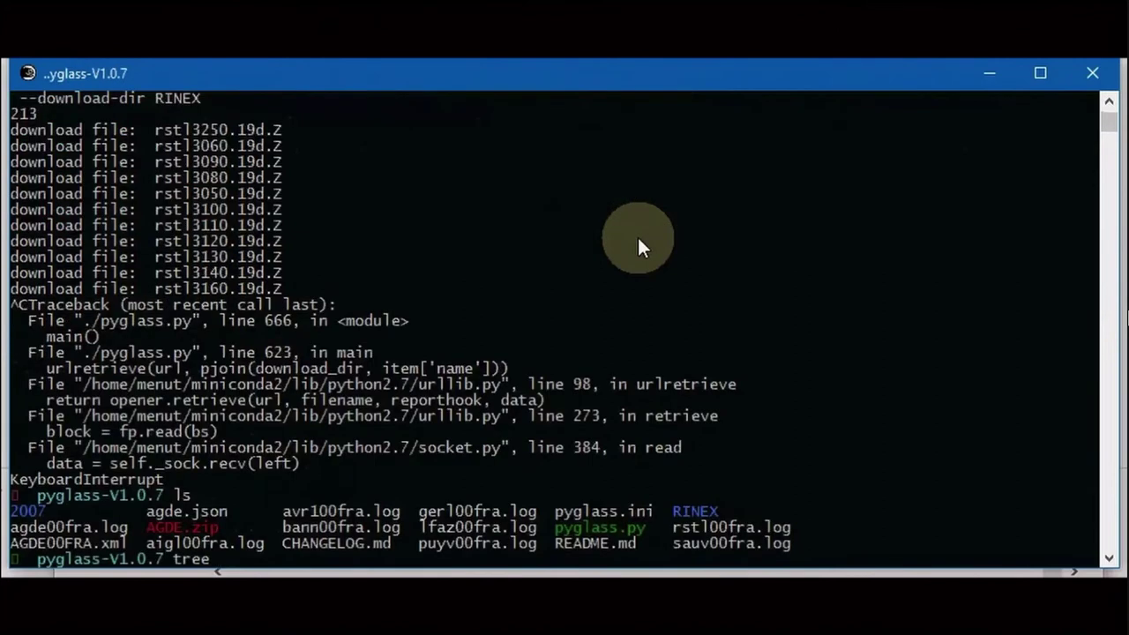
{"action": "type", "text": "RINEX/"}
{"action": "key", "text": "Return"}
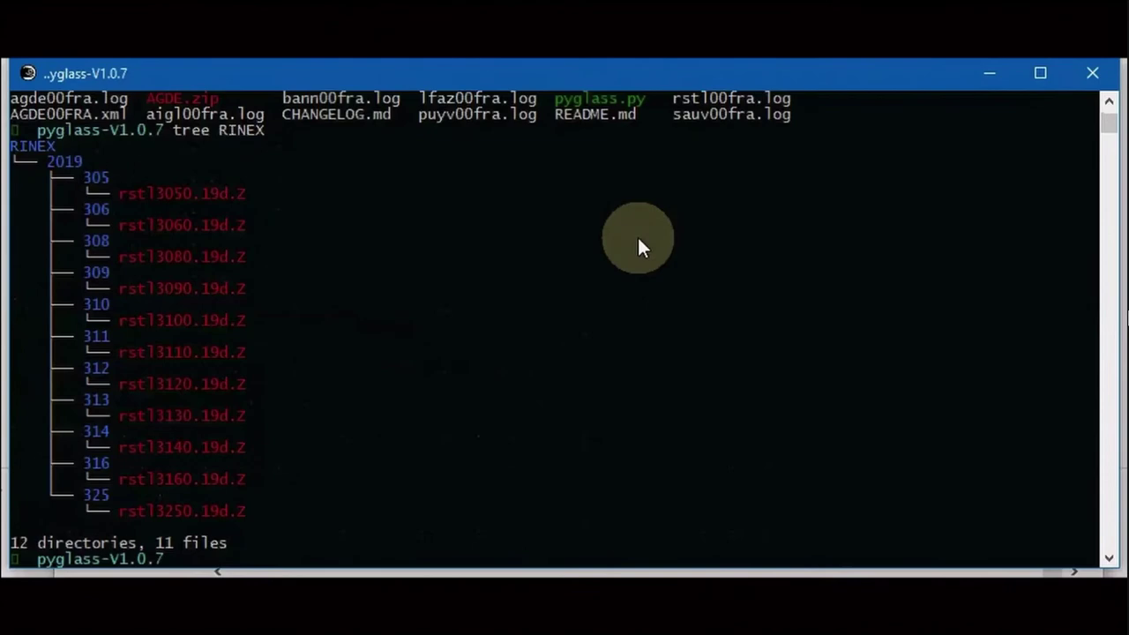